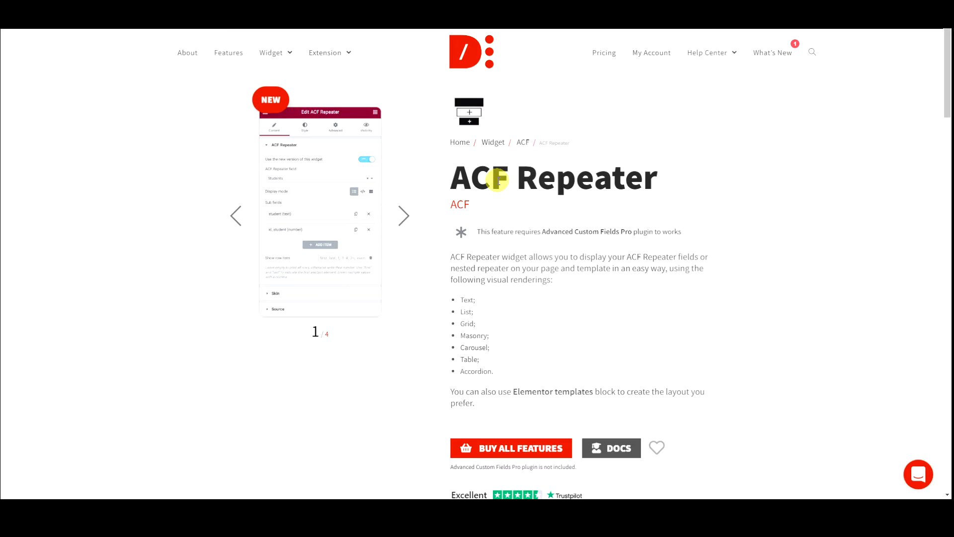
- Open the Dynamic Content for Elementor home page and highlight its main heading
{"action": "left_click", "coordinate": [471, 54]}
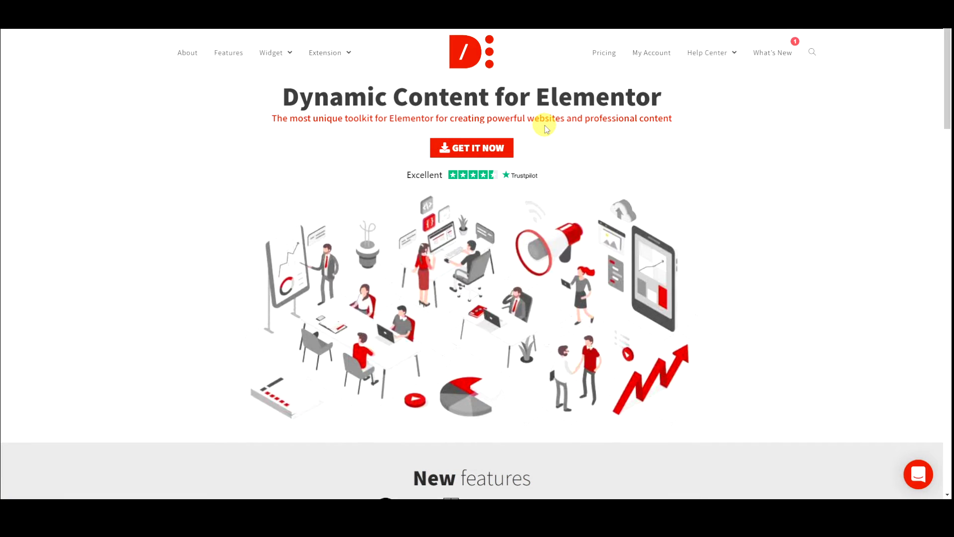
{"action": "scroll", "coordinate": [545, 125], "scroll_direction": "up", "scroll_amount": 5}
{"action": "scroll", "coordinate": [545, 125], "scroll_direction": "left", "scroll_amount": 1}
{"action": "scroll", "coordinate": [545, 125], "scroll_direction": "up", "scroll_amount": 2}
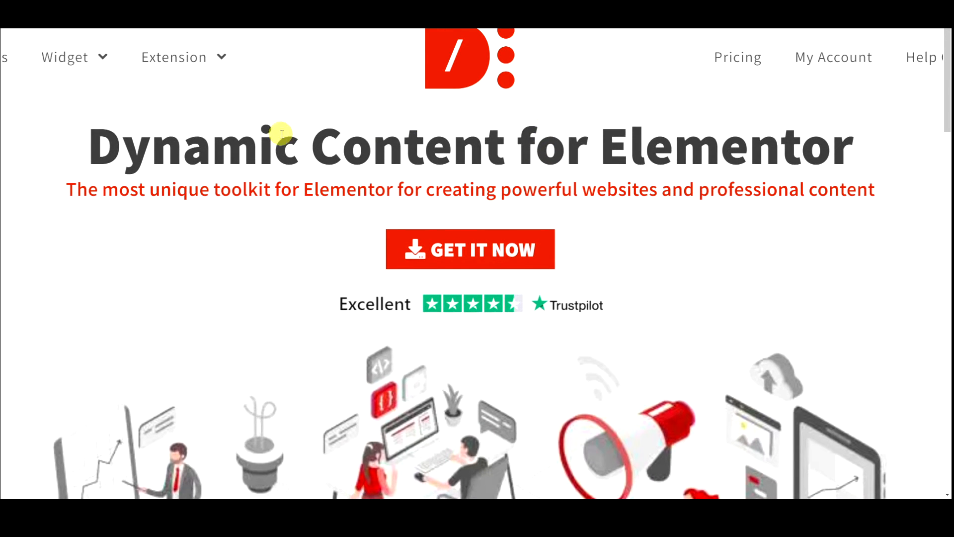
{"action": "left_click_drag", "start_coordinate": [92, 145], "coordinate": [863, 149]}
{"action": "left_click", "coordinate": [780, 221]}
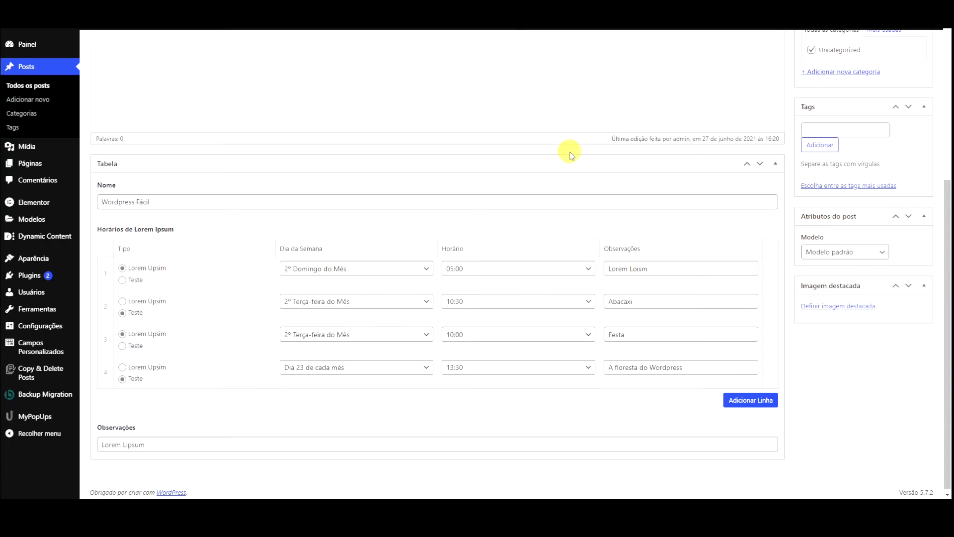
- Examine the Tabela custom field group and highlight the type of the Horários de Lorem Ipsum field
{"action": "scroll", "coordinate": [570, 154], "scroll_direction": "up", "scroll_amount": 5}
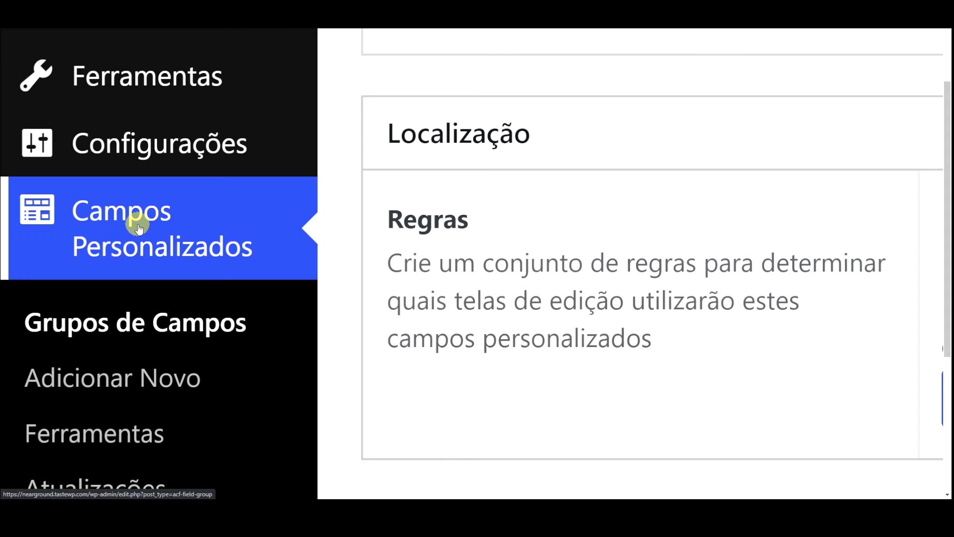
{"action": "left_click", "coordinate": [145, 166]}
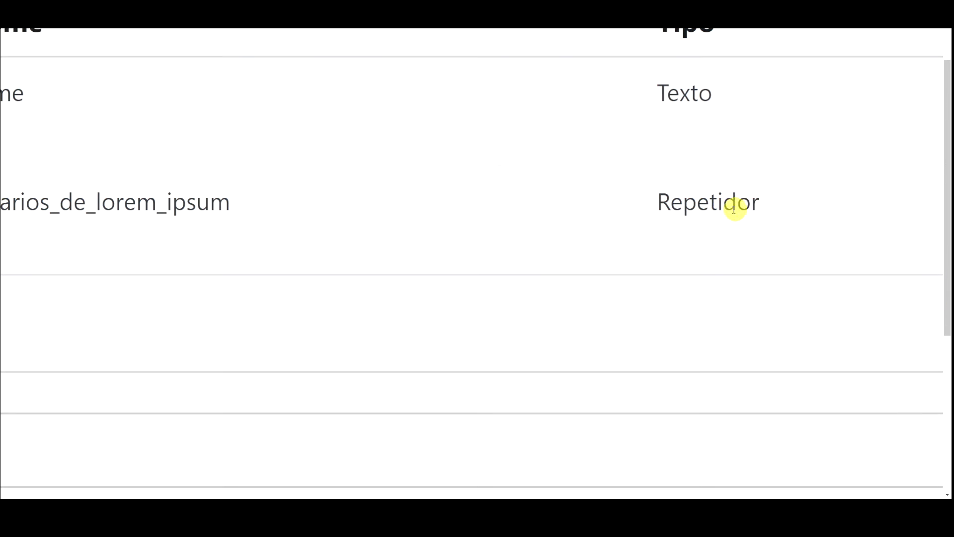
{"action": "left_click_drag", "start_coordinate": [658, 202], "coordinate": [788, 205]}
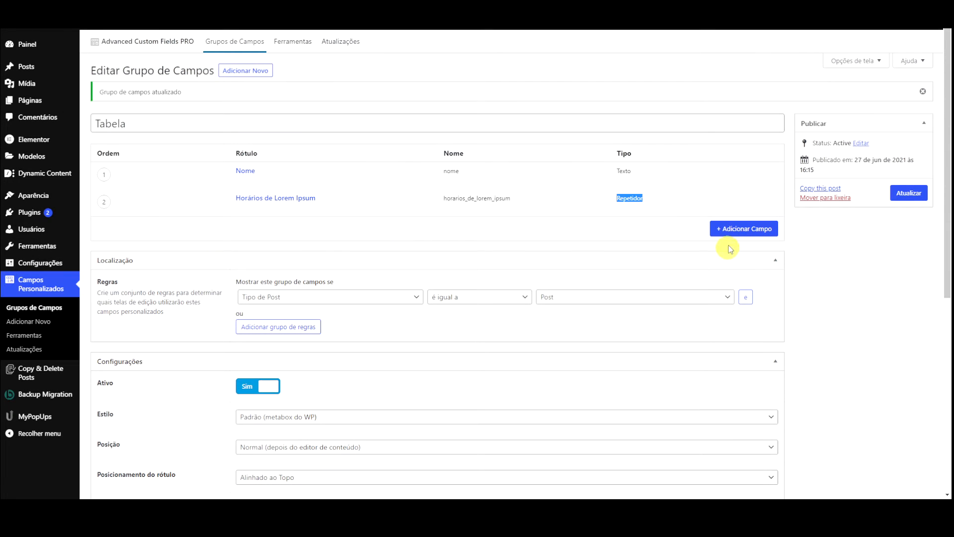
- Add a third field to the Tabela field group, labelled "List" and named "list"
{"action": "left_click", "coordinate": [744, 230]}
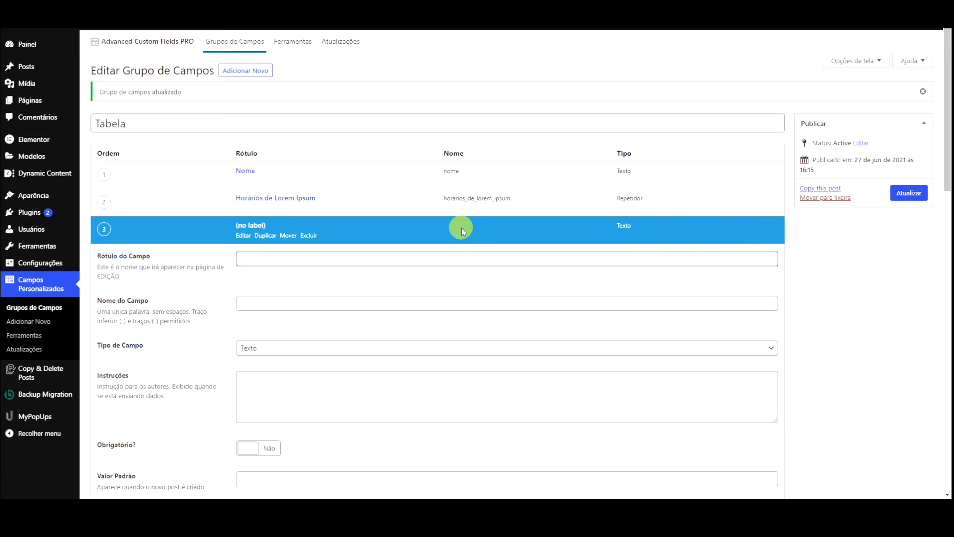
{"action": "type", "text": "Usuários Lista"}
{"action": "key", "text": "shift+Home"}
{"action": "type", "text": "List"}
{"action": "left_click", "coordinate": [247, 302]}
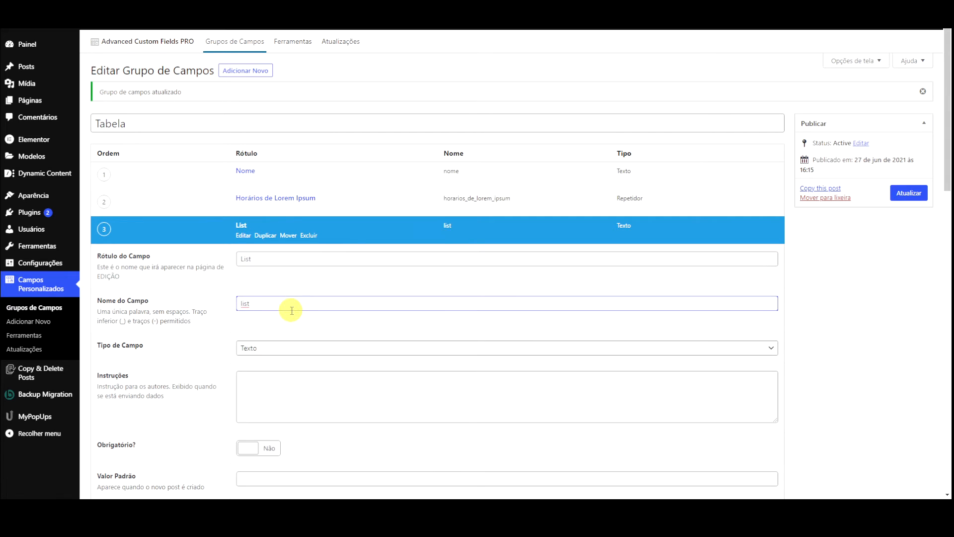
- Set the List field's type to Repetidor
{"action": "scroll", "coordinate": [291, 310], "scroll_direction": "down", "scroll_amount": 3}
{"action": "left_click", "coordinate": [245, 240]}
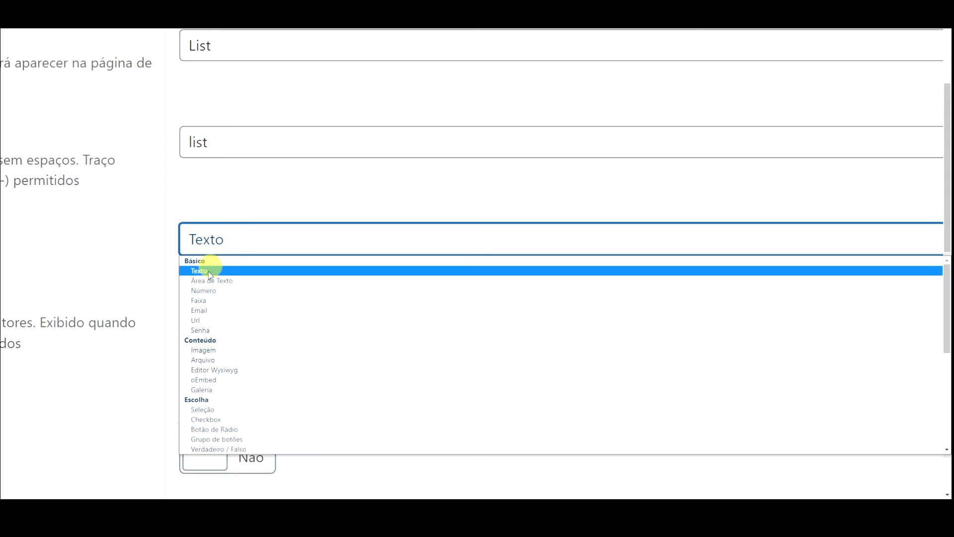
{"action": "left_click", "coordinate": [194, 241]}
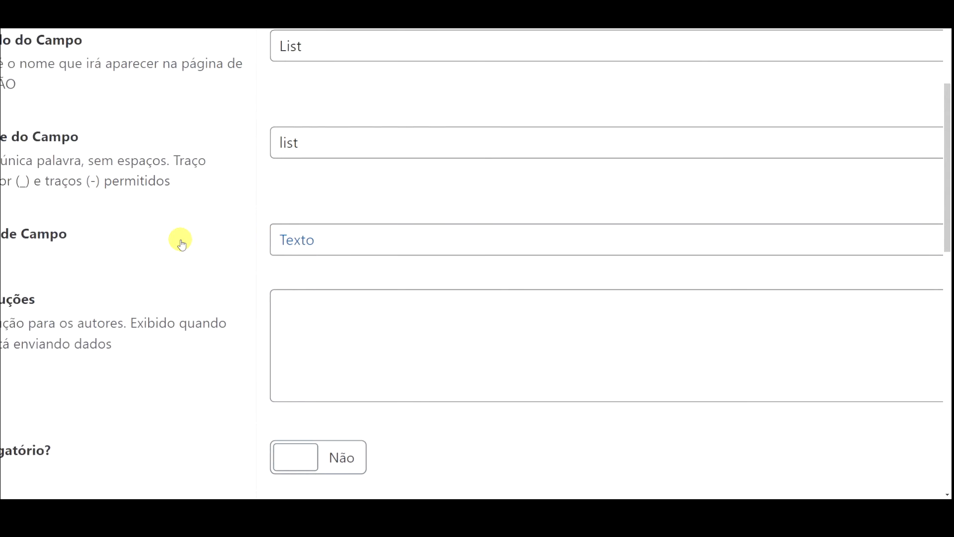
{"action": "left_click_drag", "start_coordinate": [0, 234], "coordinate": [68, 241]}
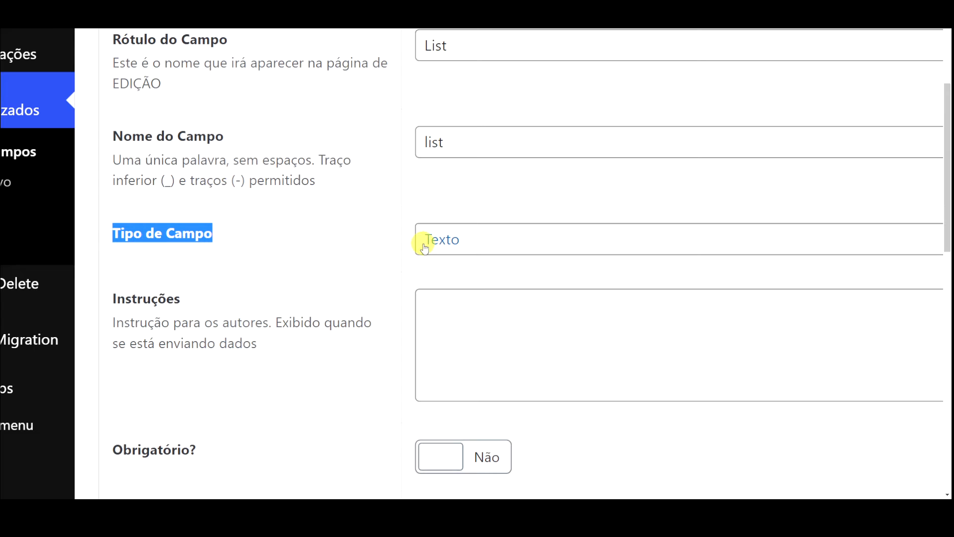
{"action": "scroll", "coordinate": [298, 199], "scroll_direction": "up", "scroll_amount": 1}
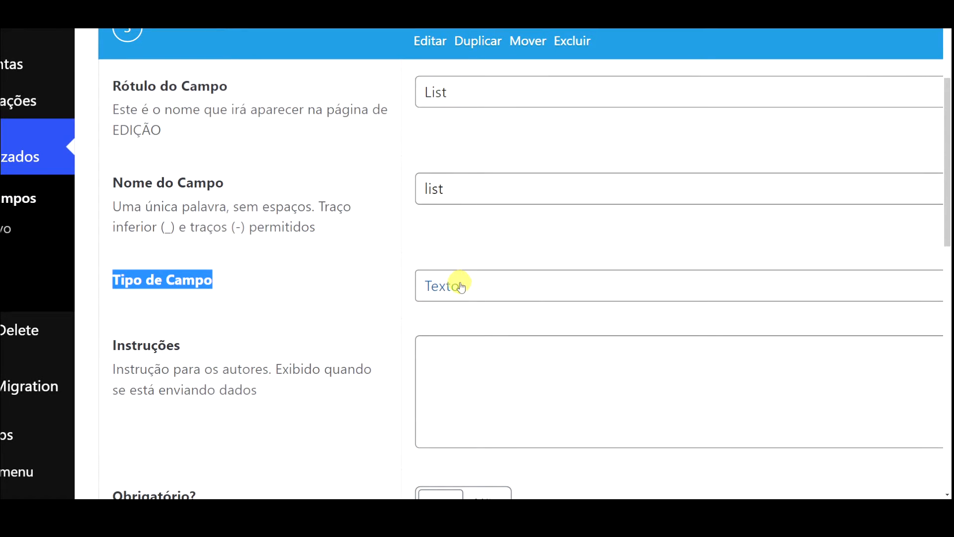
{"action": "left_click", "coordinate": [429, 268]}
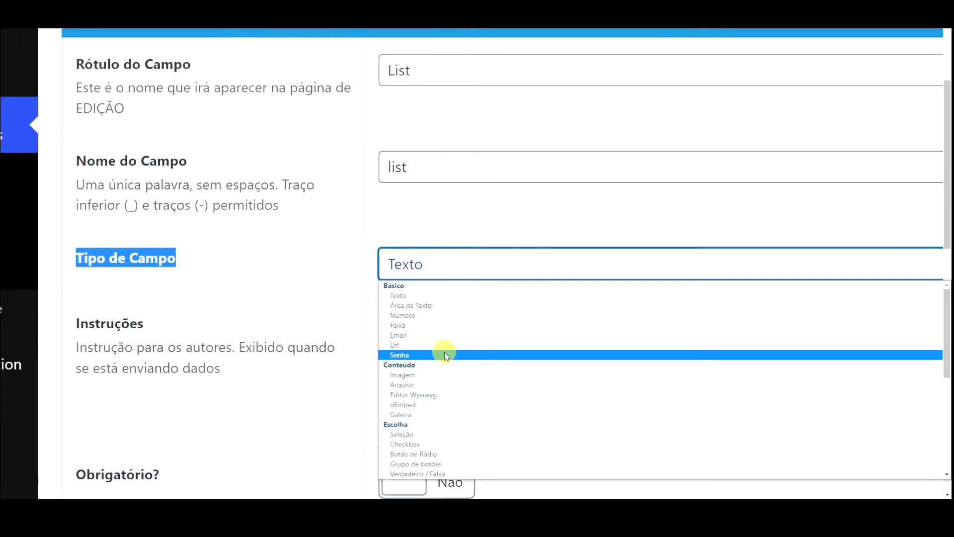
{"action": "scroll", "coordinate": [445, 356], "scroll_direction": "down", "scroll_amount": 3}
{"action": "scroll", "coordinate": [446, 357], "scroll_direction": "down", "scroll_amount": 4}
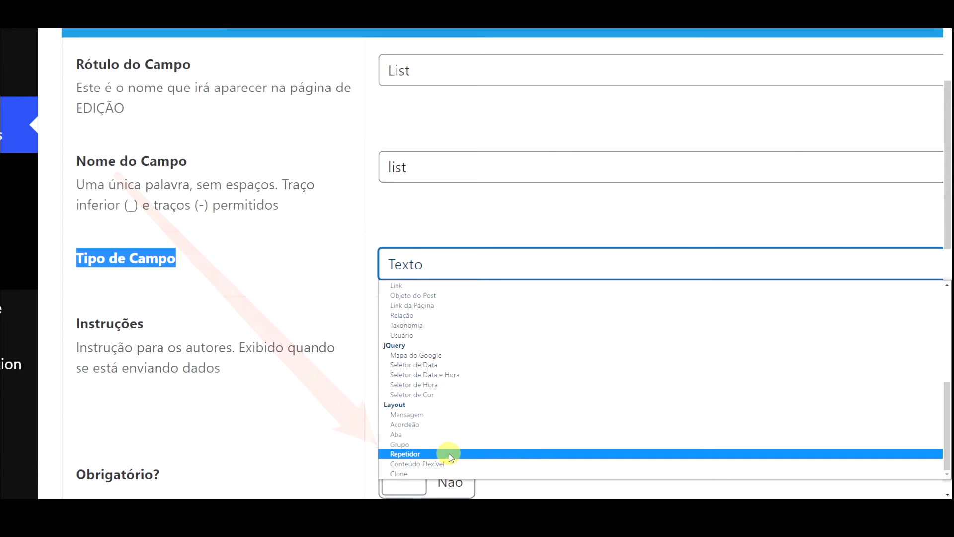
{"action": "left_click", "coordinate": [419, 454]}
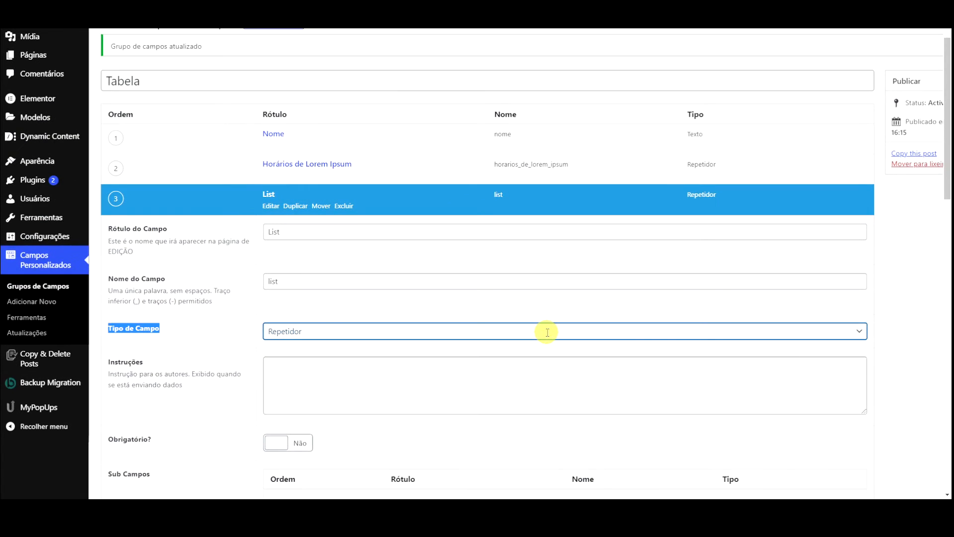
- Add a sub field to the List repeater field, leaving its label and name empty
{"action": "scroll", "coordinate": [547, 332], "scroll_direction": "down", "scroll_amount": 3}
{"action": "scroll", "coordinate": [696, 267], "scroll_direction": "down", "scroll_amount": 2}
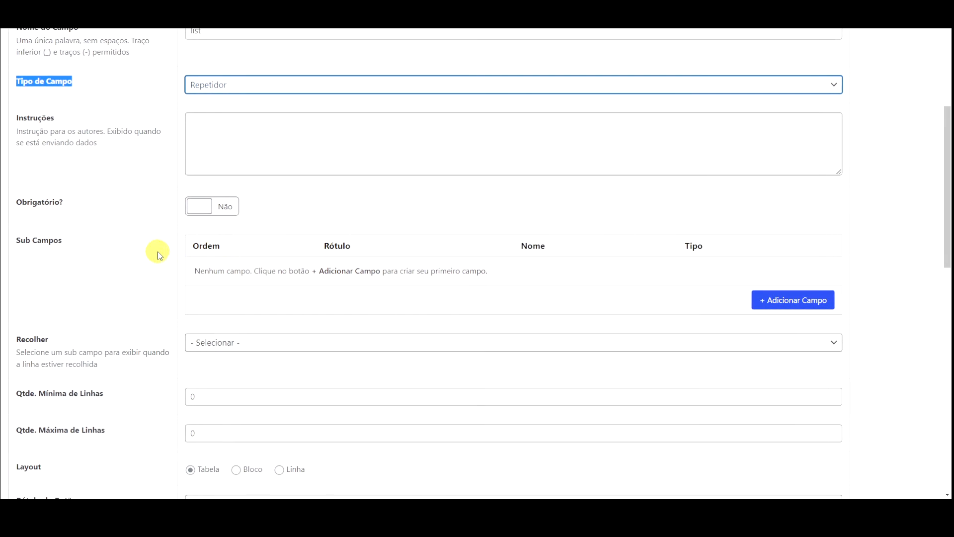
{"action": "triple_click", "coordinate": [42, 242]}
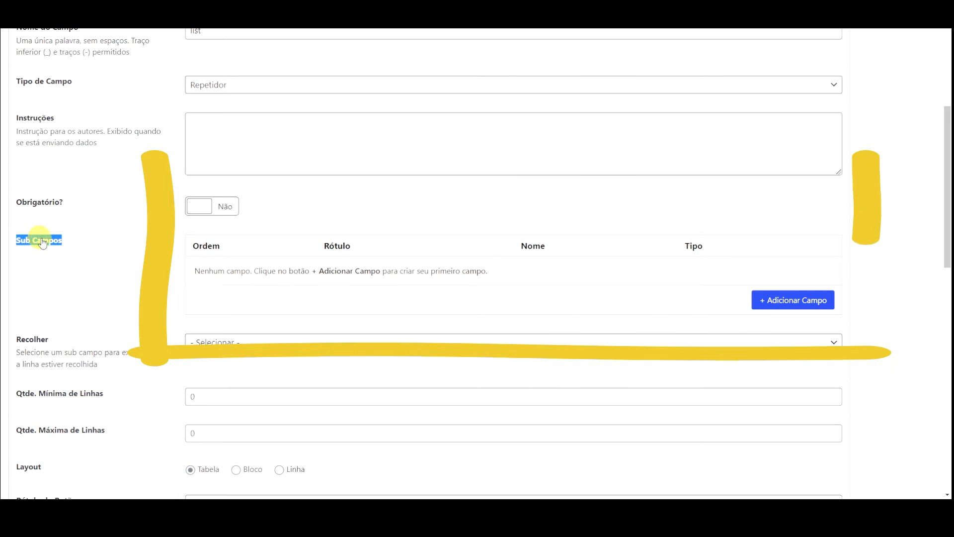
{"action": "left_click", "coordinate": [786, 306]}
{"action": "scroll", "coordinate": [523, 269], "scroll_direction": "down", "scroll_amount": 3}
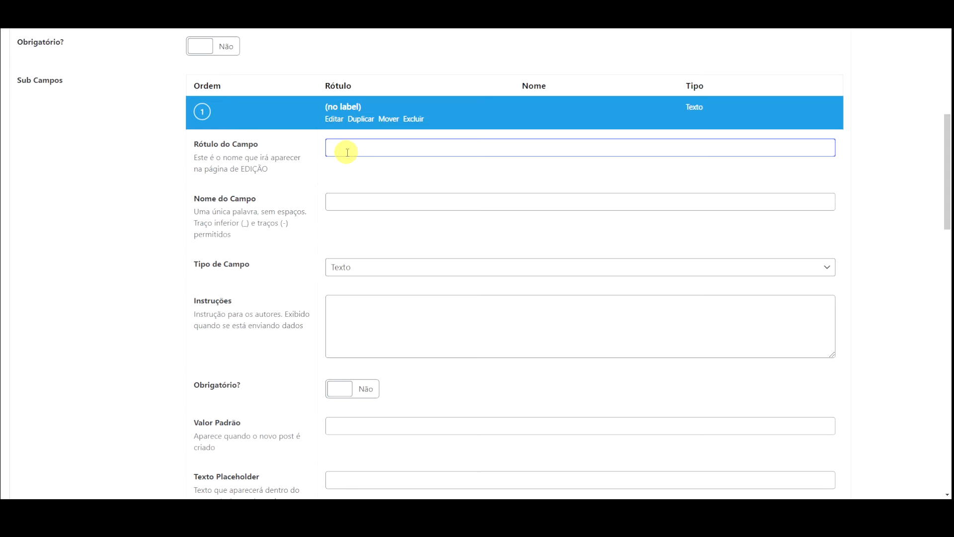
- Review the new sub field's settings from its label down to the wrapper attributes, and collapse it
{"action": "scroll", "coordinate": [350, 209], "scroll_direction": "down", "scroll_amount": 2}
{"action": "scroll", "coordinate": [351, 219], "scroll_direction": "up", "scroll_amount": 3}
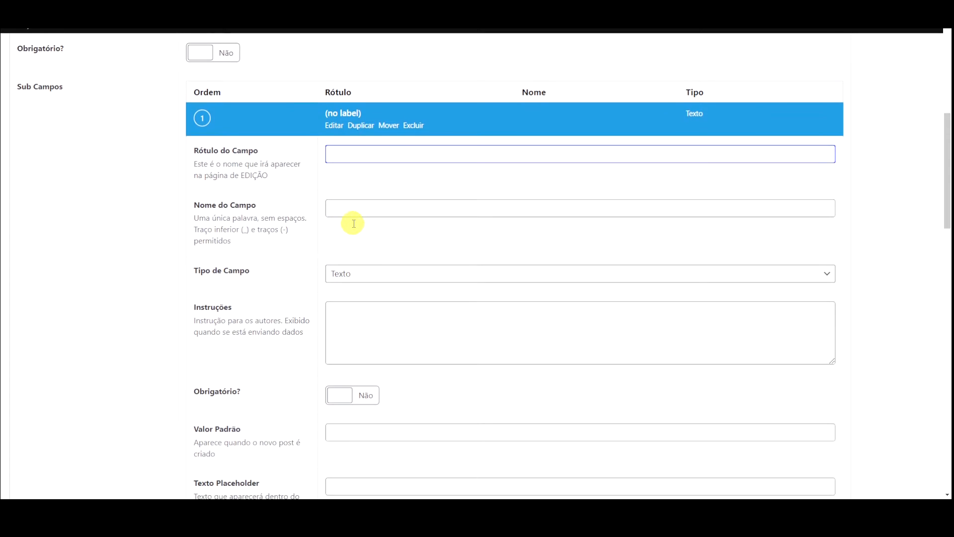
{"action": "scroll", "coordinate": [326, 383], "scroll_direction": "down", "scroll_amount": 6}
{"action": "scroll", "coordinate": [327, 383], "scroll_direction": "down", "scroll_amount": 9}
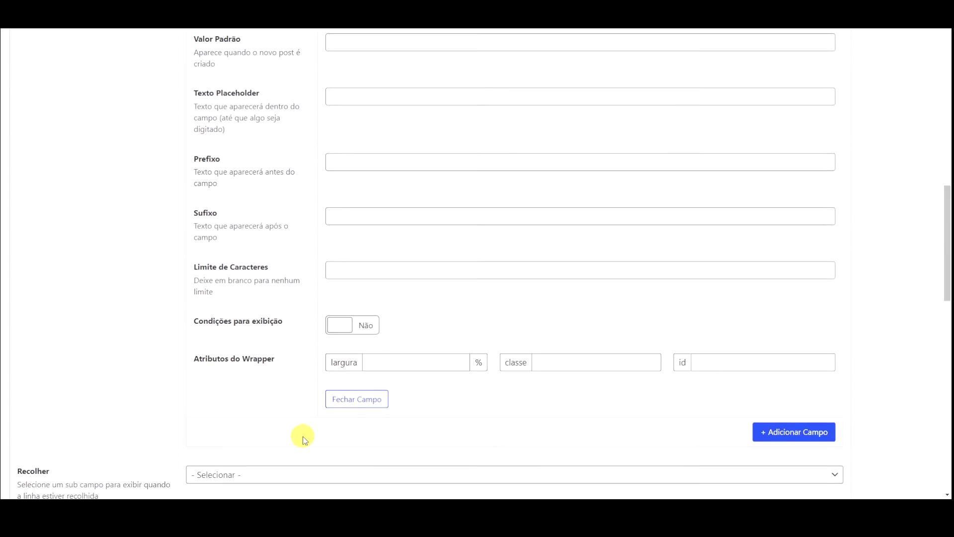
{"action": "scroll", "coordinate": [321, 330], "scroll_direction": "up", "scroll_amount": 2}
{"action": "scroll", "coordinate": [327, 285], "scroll_direction": "up", "scroll_amount": 6}
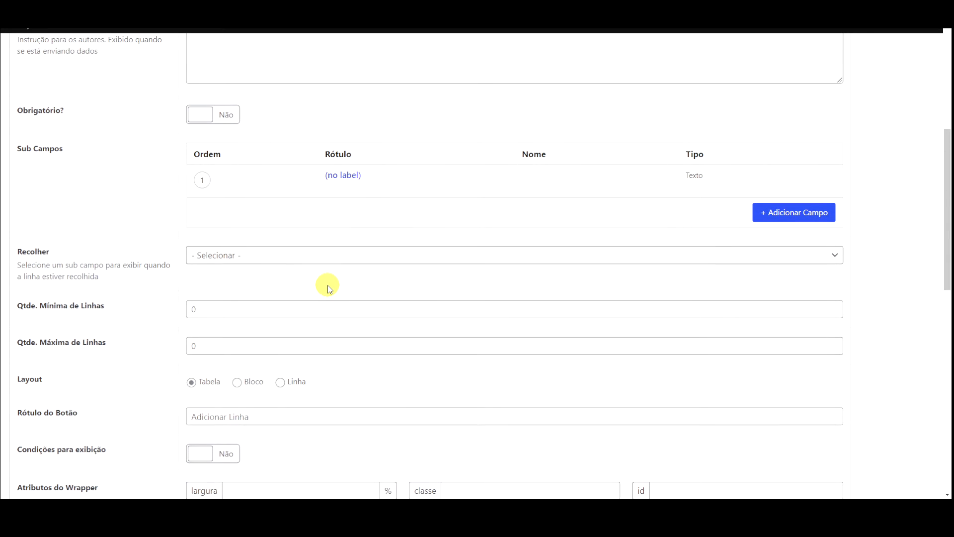
- Delete the unlabelled sub field from the List repeater
{"action": "scroll", "coordinate": [329, 275], "scroll_direction": "up", "scroll_amount": 5}
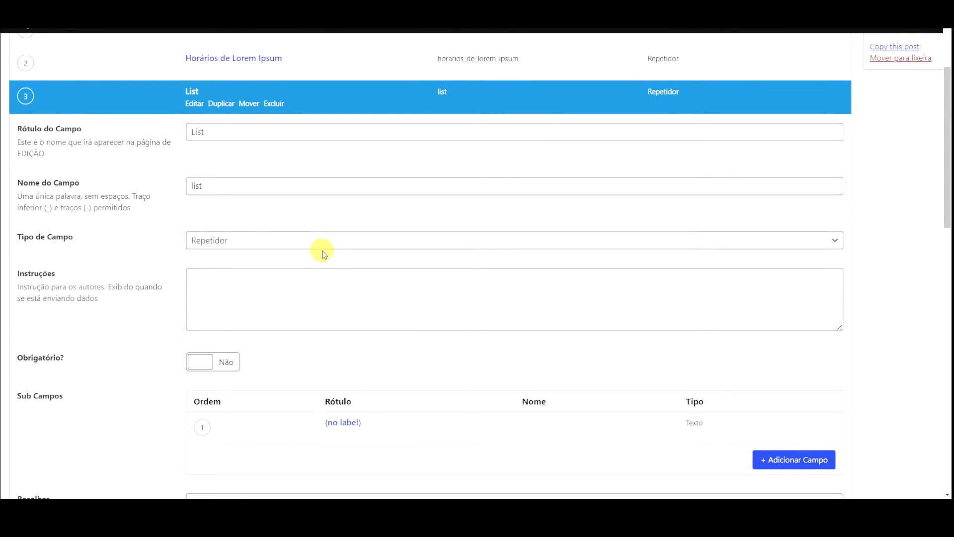
{"action": "scroll", "coordinate": [305, 249], "scroll_direction": "left", "scroll_amount": 2}
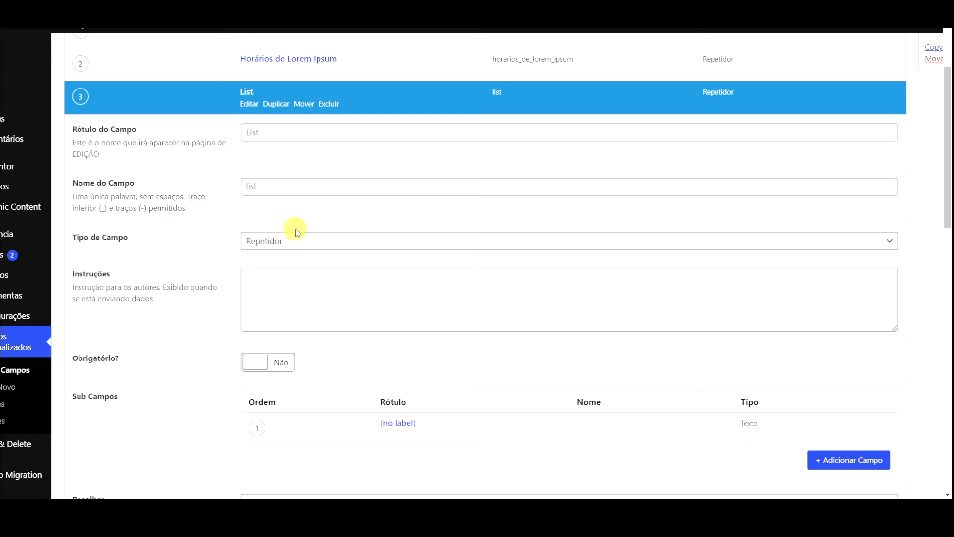
{"action": "scroll", "coordinate": [287, 234], "scroll_direction": "up", "scroll_amount": 3}
{"action": "scroll", "coordinate": [273, 241], "scroll_direction": "down", "scroll_amount": 5}
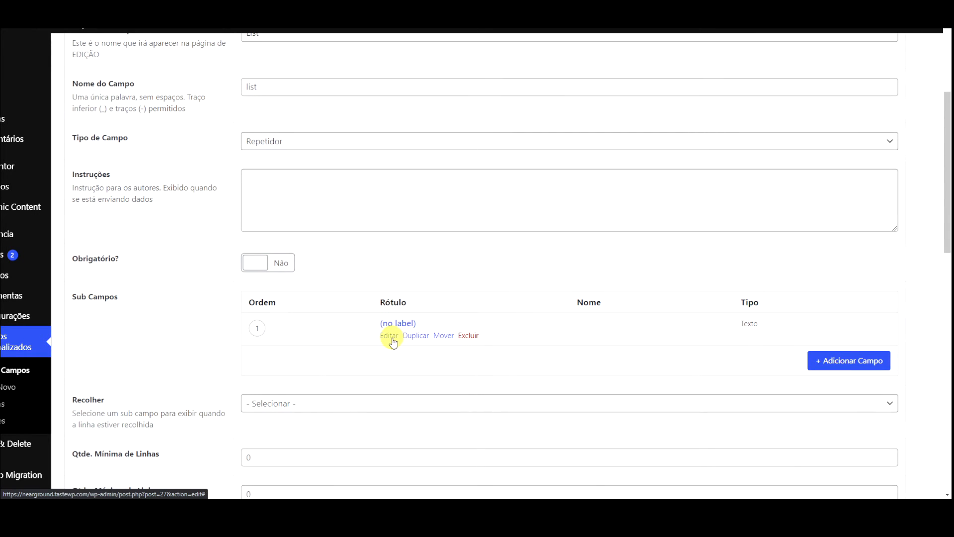
{"action": "left_click", "coordinate": [468, 336]}
{"action": "left_click", "coordinate": [485, 326]}
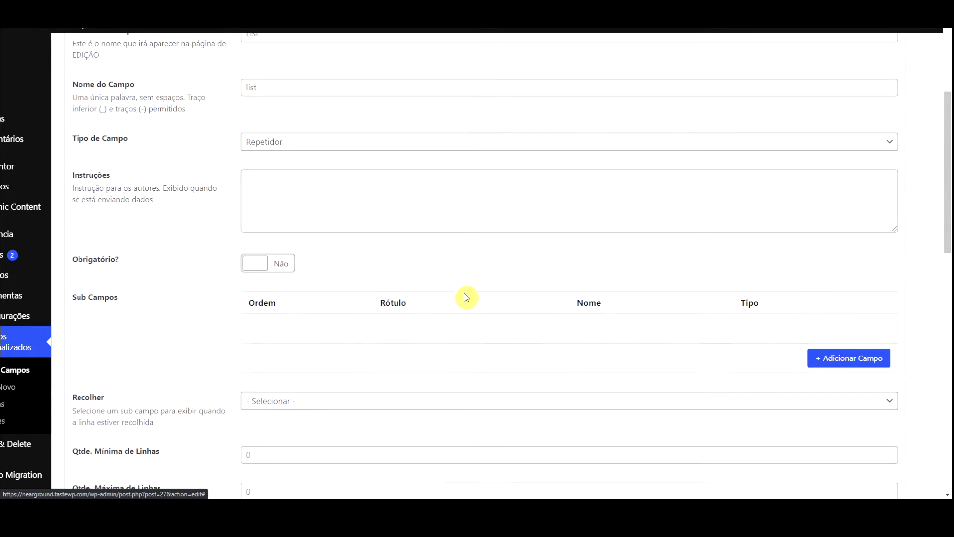
- Open the Horários de Lorem Ipsum repeater for editing and move its Observações sub field above Horário
{"action": "scroll", "coordinate": [436, 251], "scroll_direction": "up", "scroll_amount": 5}
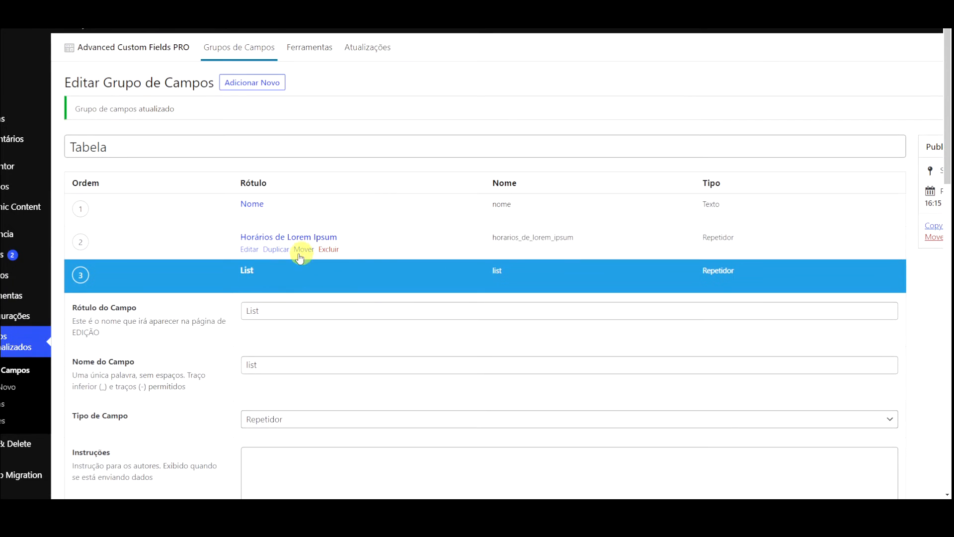
{"action": "left_click", "coordinate": [241, 249]}
{"action": "scroll", "coordinate": [462, 270], "scroll_direction": "down", "scroll_amount": 5}
{"action": "scroll", "coordinate": [462, 273], "scroll_direction": "down", "scroll_amount": 3}
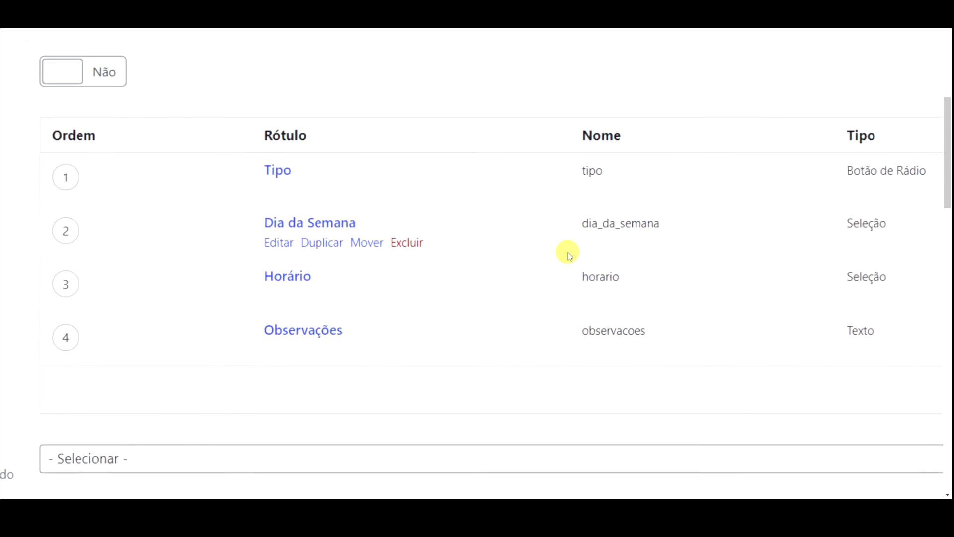
{"action": "left_click_drag", "start_coordinate": [64, 336], "coordinate": [94, 291]}
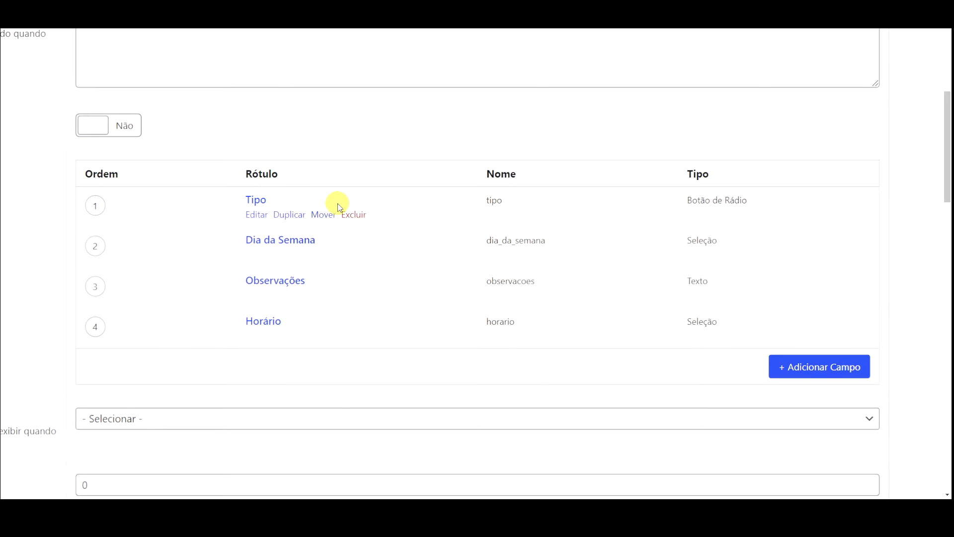
{"action": "scroll", "coordinate": [338, 203], "scroll_direction": "down", "scroll_amount": 3}
{"action": "scroll", "coordinate": [339, 202], "scroll_direction": "up", "scroll_amount": 5}
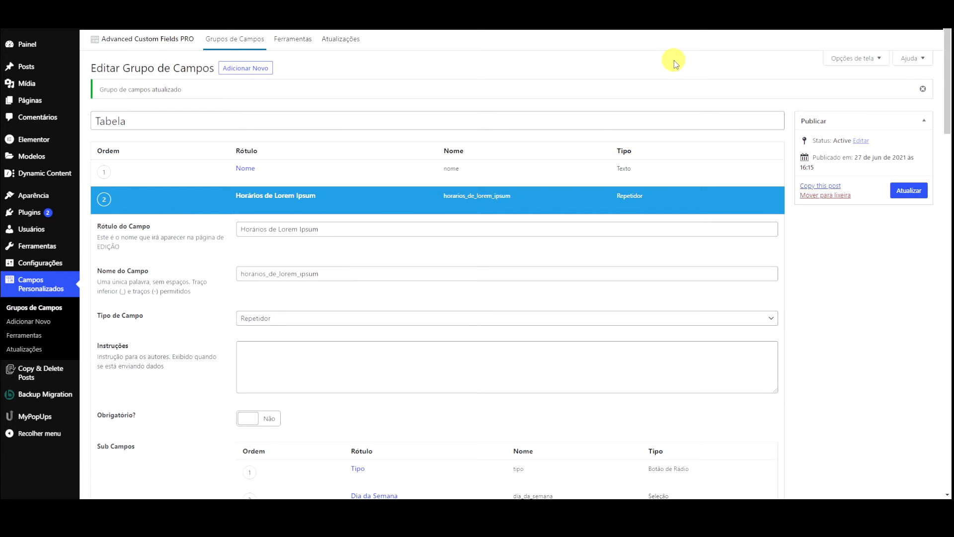
- Return to the Tabela de horário post and open Elementor's Theme Builder template list in a new browser tab
{"action": "key", "text": "ctrl+Tab"}
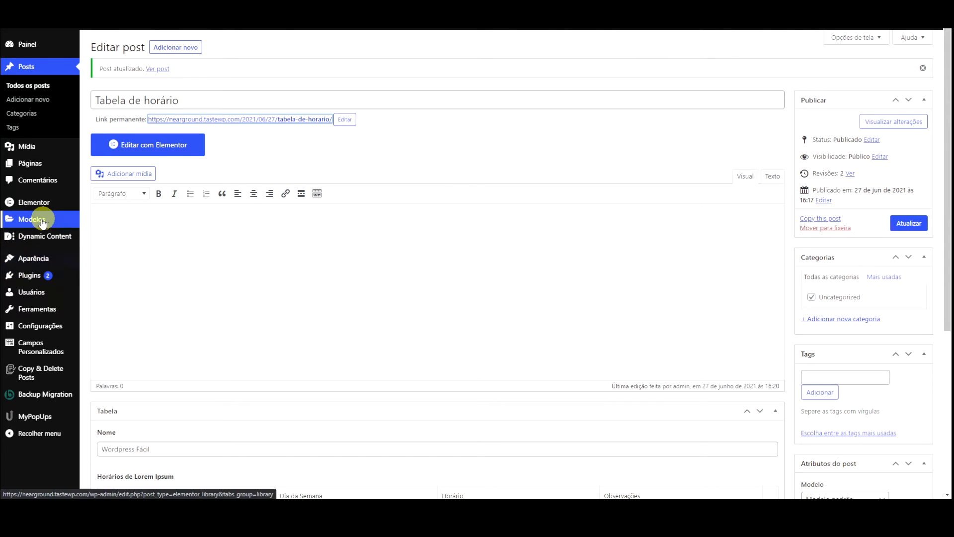
{"action": "mouse_move", "coordinate": [49, 225]}
{"action": "middle_click", "coordinate": [102, 250]}
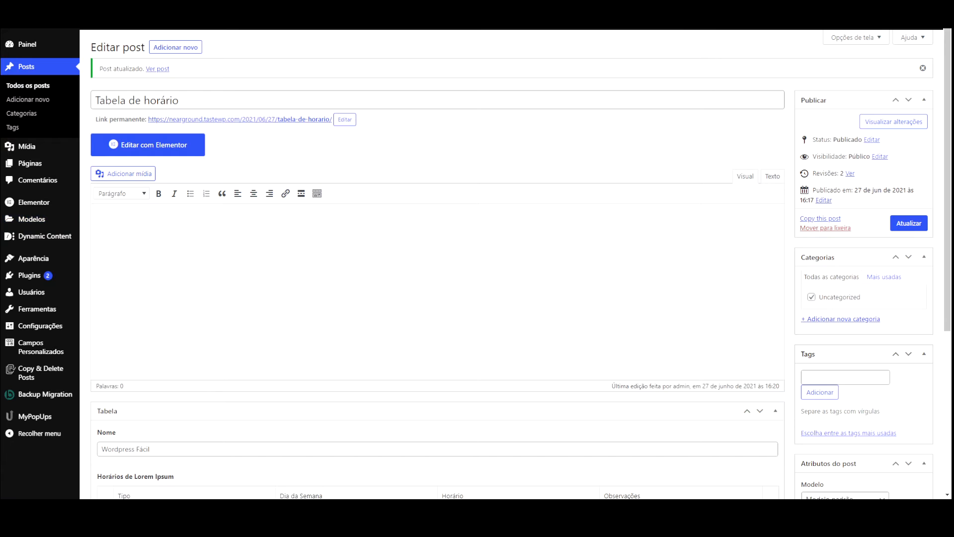
{"action": "key", "text": "ctrl+Tab"}
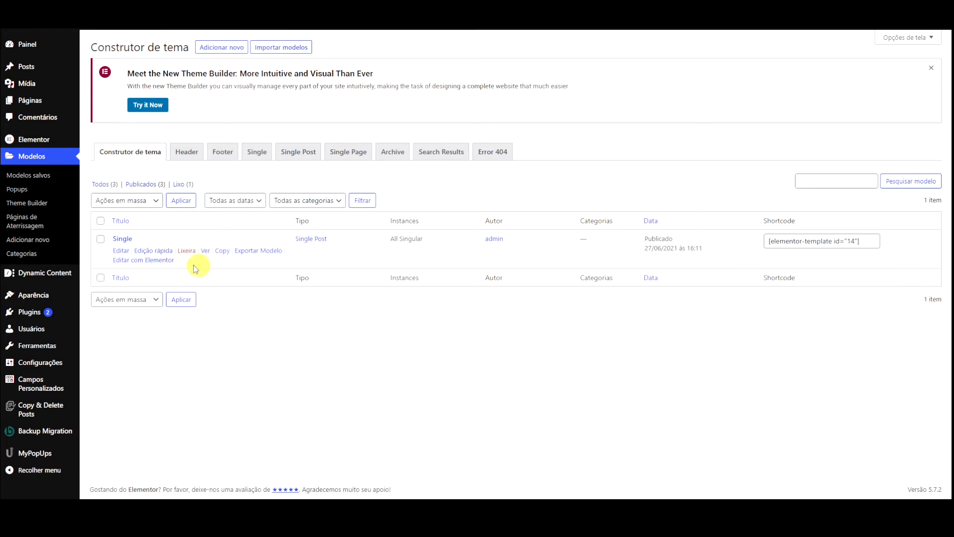
- List all templates, including saved ones, and highlight the Section type of the first template
{"action": "left_click", "coordinate": [100, 186]}
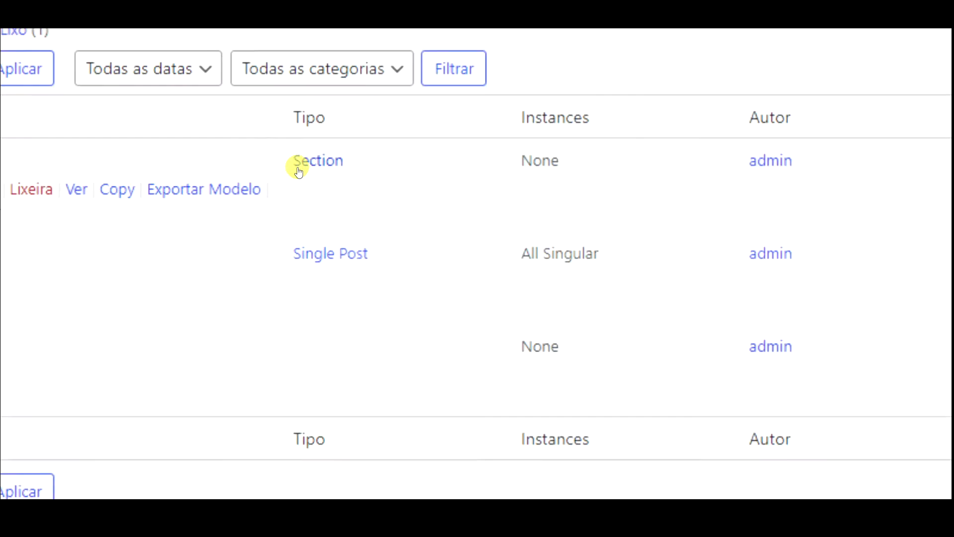
{"action": "left_click_drag", "start_coordinate": [283, 155], "coordinate": [349, 161]}
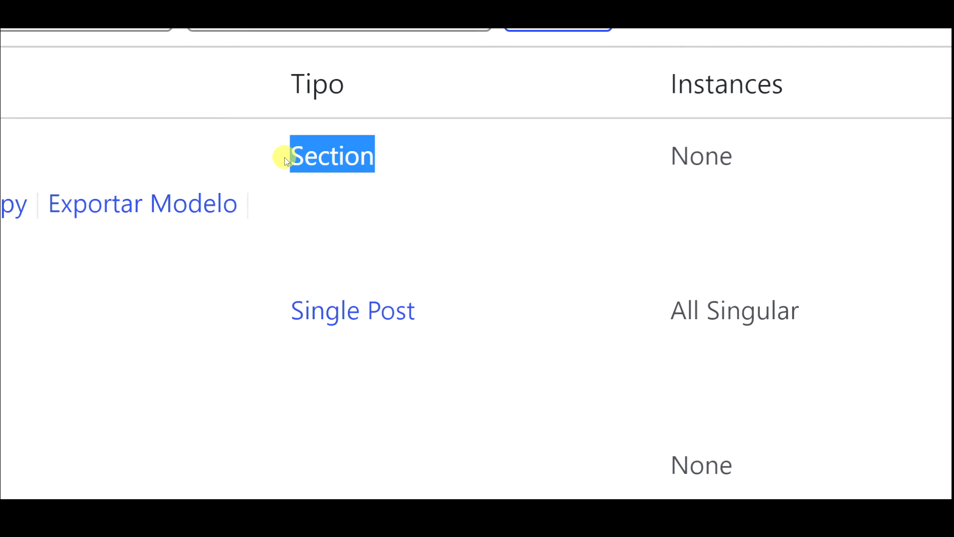
{"action": "scroll", "coordinate": [287, 162], "scroll_direction": "left", "scroll_amount": 9}
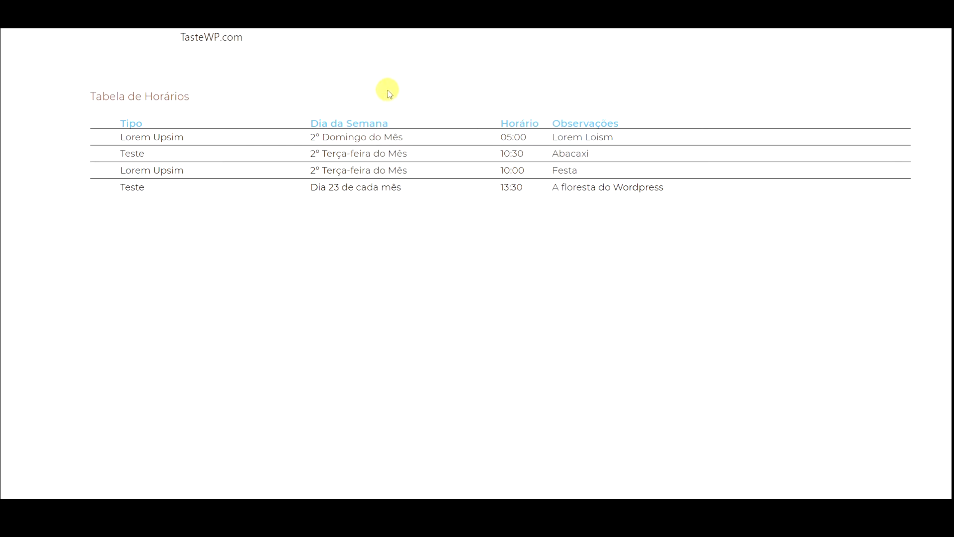
- Set the Tabela de Horários template to preview its dynamic content as Recent Posts and apply the preview
{"action": "left_click_drag", "start_coordinate": [106, 132], "coordinate": [125, 133]}
{"action": "left_click_drag", "start_coordinate": [665, 141], "coordinate": [114, 133]}
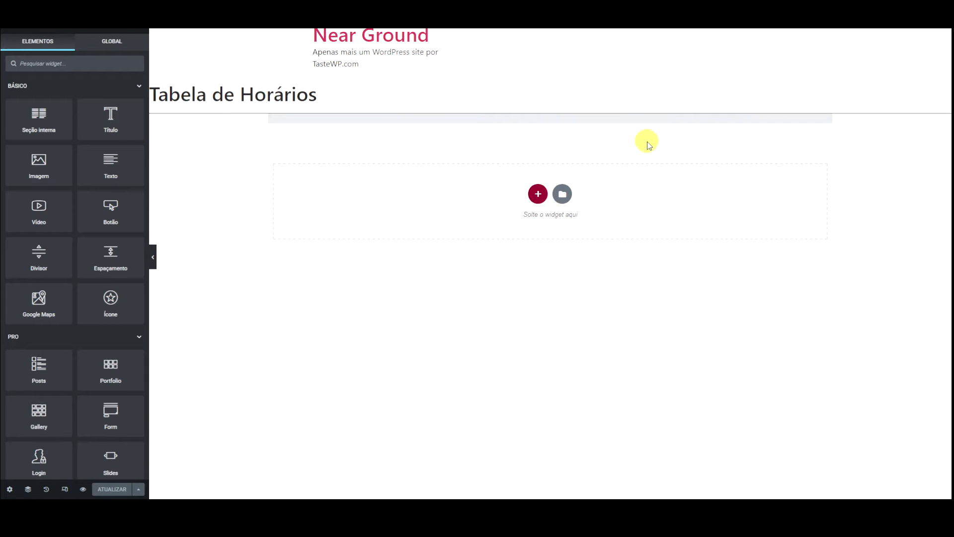
{"action": "left_click", "coordinate": [10, 489]}
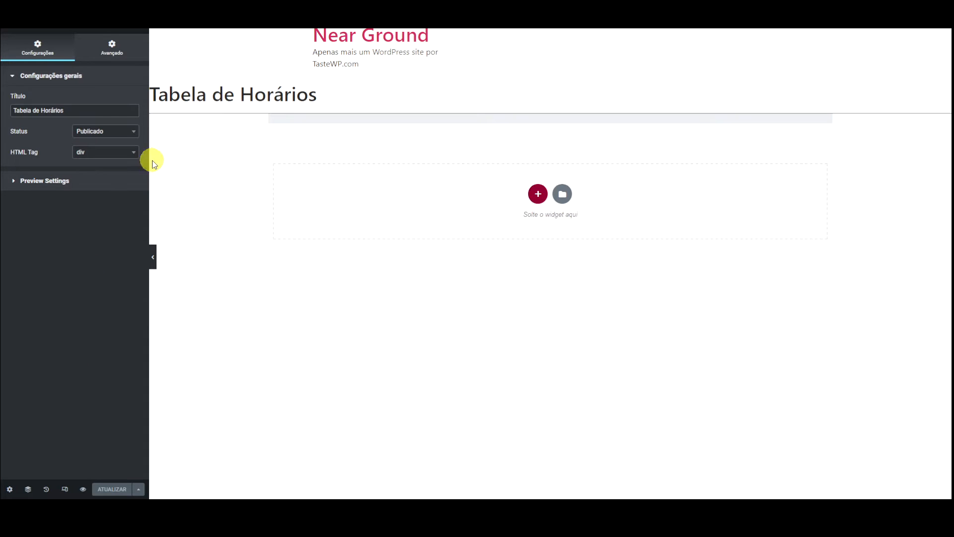
{"action": "left_click", "coordinate": [56, 181]}
{"action": "left_click", "coordinate": [61, 136]}
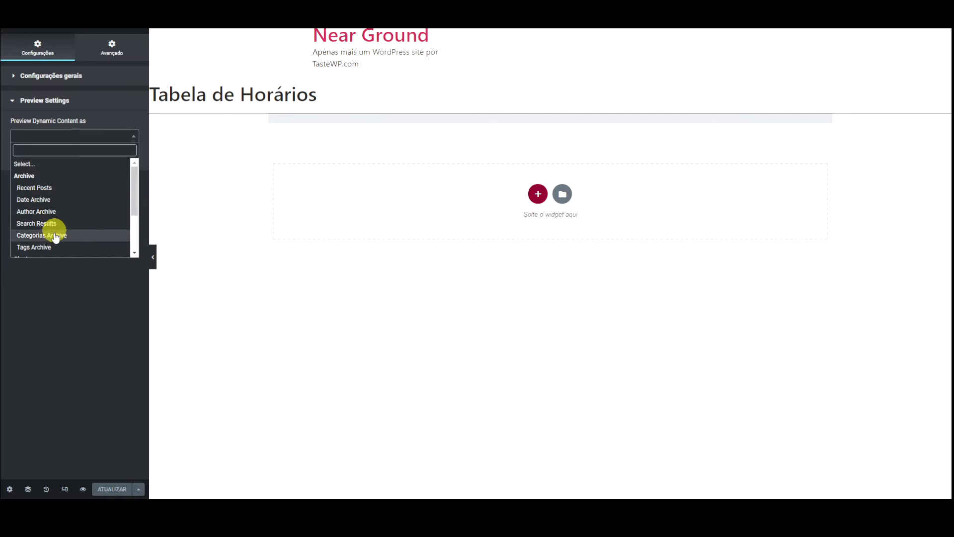
{"action": "left_click", "coordinate": [51, 186]}
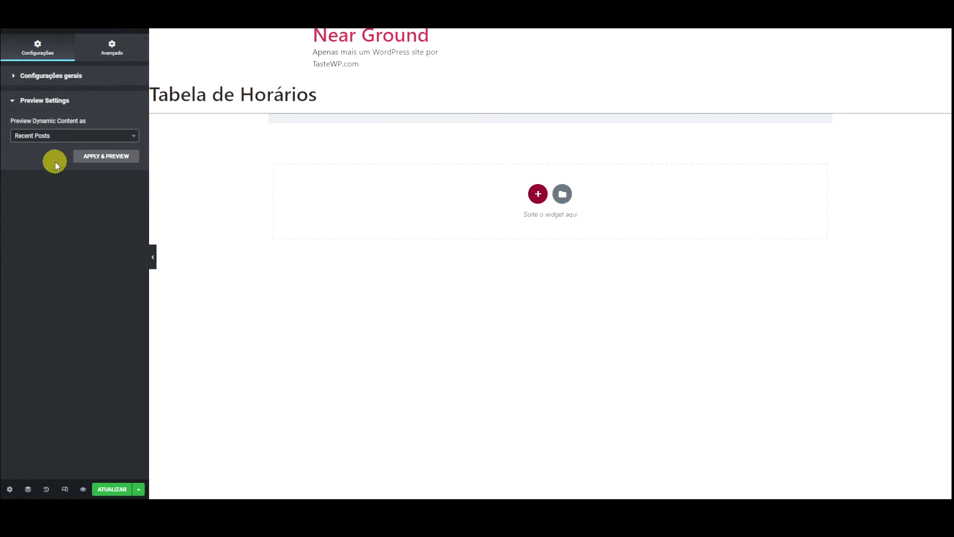
{"action": "left_click", "coordinate": [104, 158]}
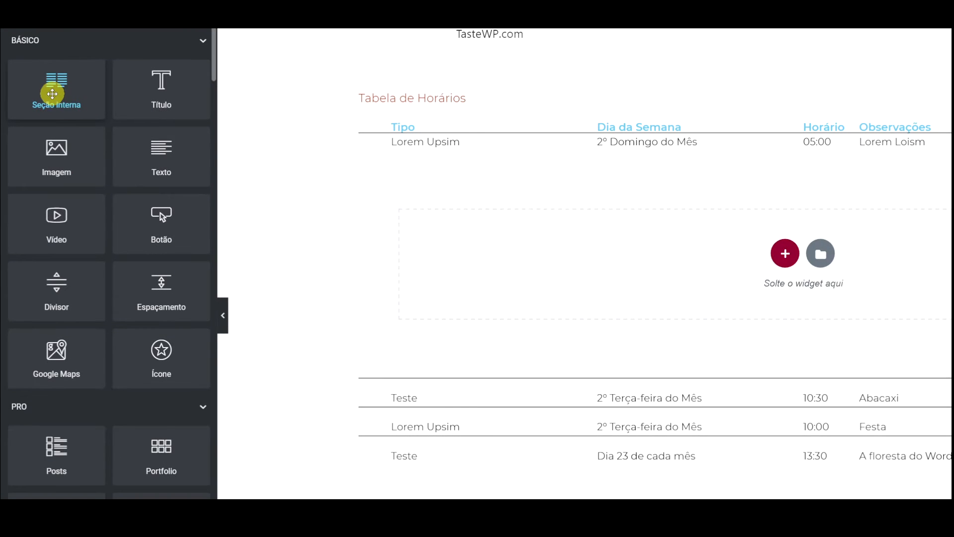
- Insert an inner section below the schedule row and add a third column to it
{"action": "left_click_drag", "start_coordinate": [52, 94], "coordinate": [433, 239]}
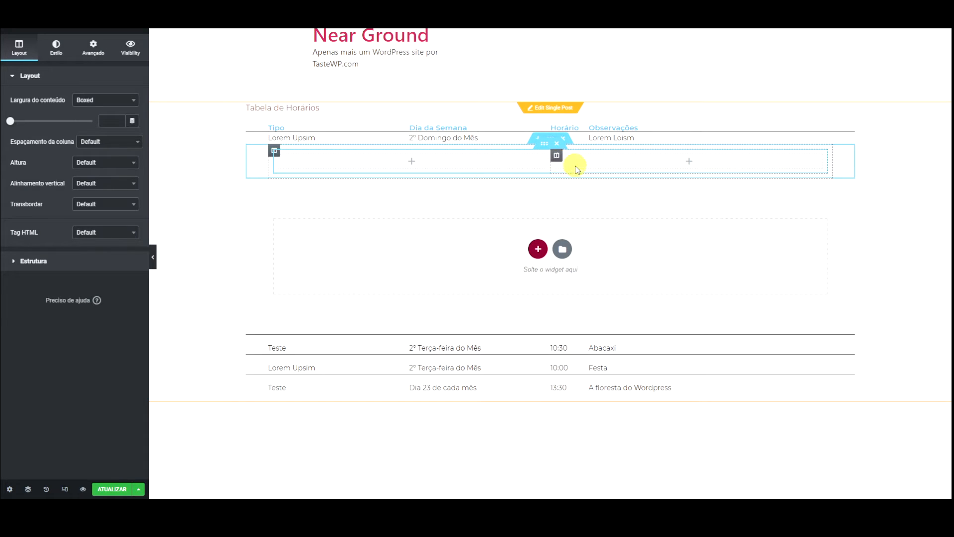
{"action": "right_click", "coordinate": [553, 158]}
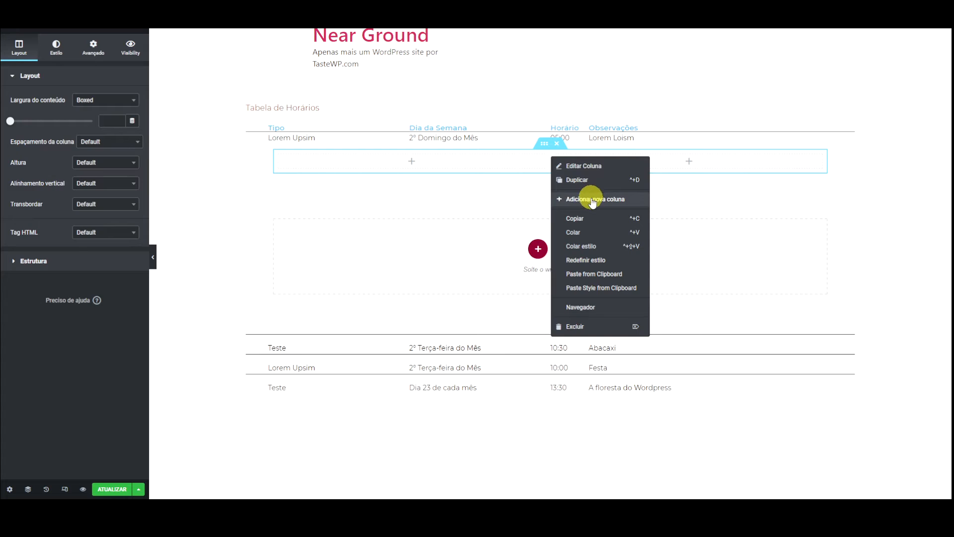
{"action": "left_click", "coordinate": [591, 201]}
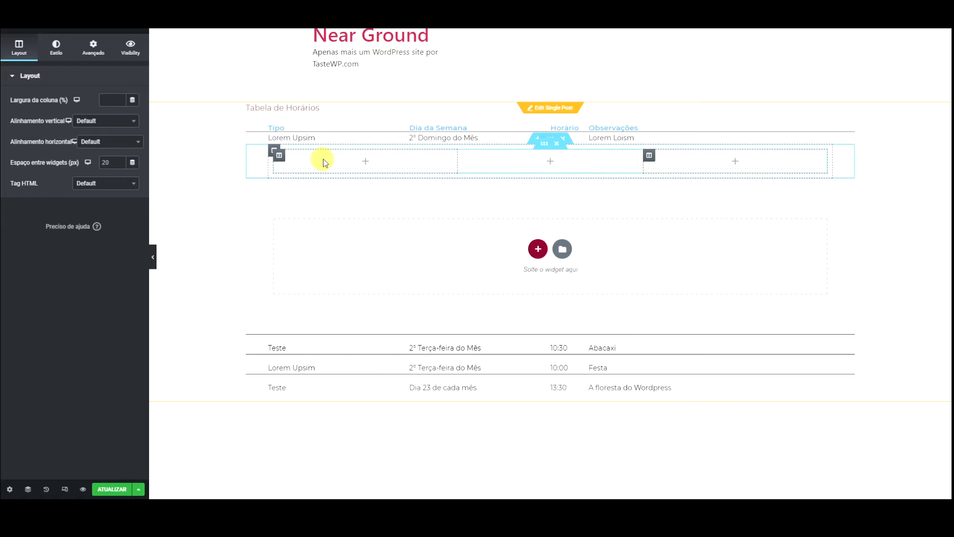
- Search the widgets for "us", place the author info widget in the first column, and set its layout with the picture above the name
{"action": "left_click", "coordinate": [139, 31]}
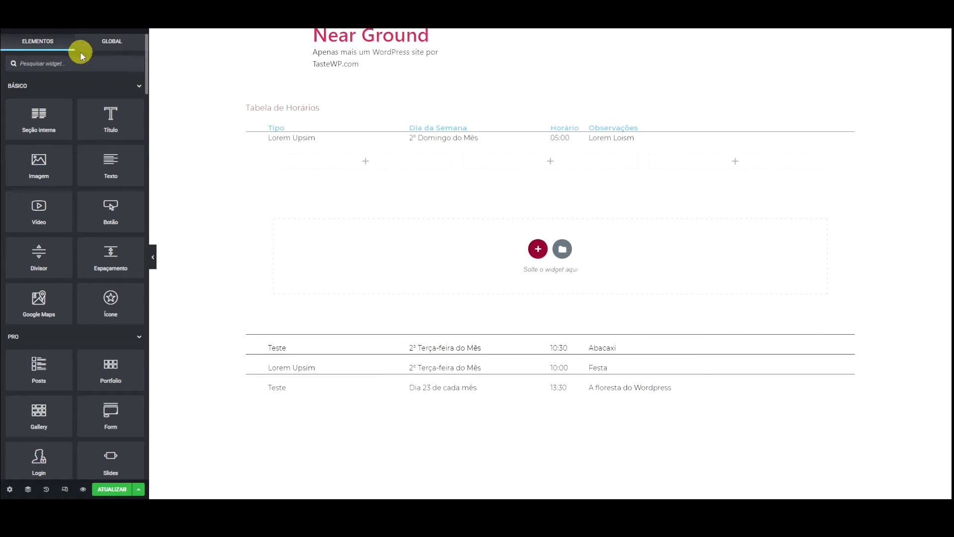
{"action": "type", "text": "els"}
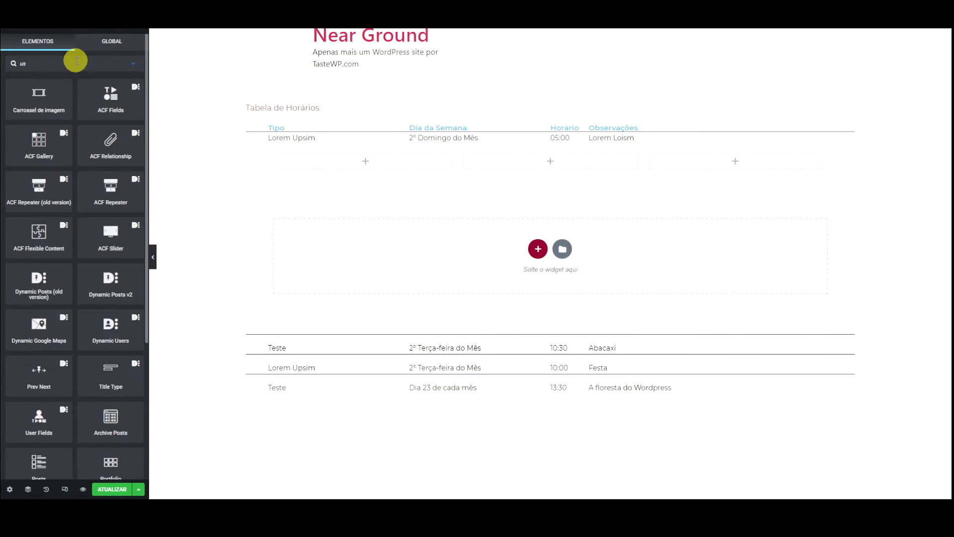
{"action": "key", "text": "BackSpace"}
{"action": "key", "text": "BackSpace"}
{"action": "key", "text": "BackSpace"}
{"action": "type", "text": "ps"}
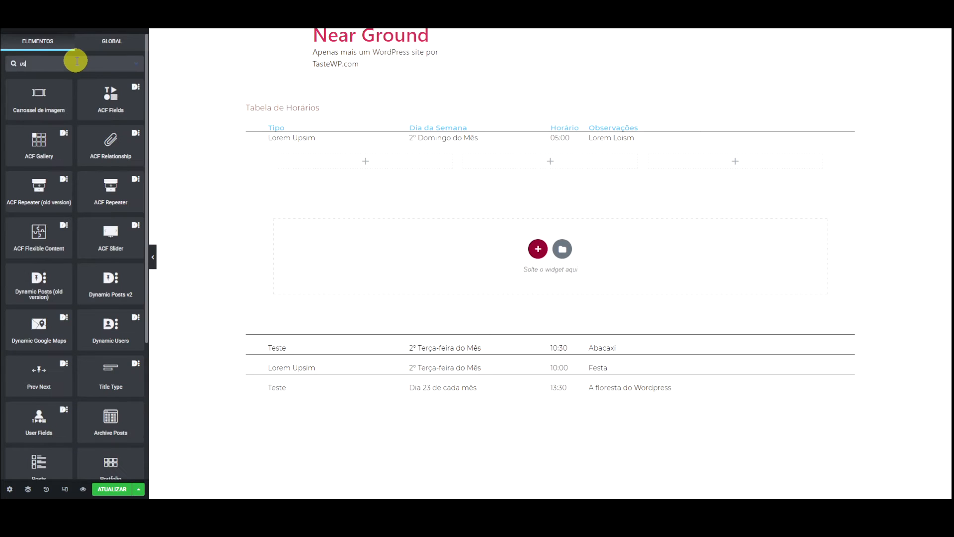
{"action": "scroll", "coordinate": [89, 169], "scroll_direction": "down", "scroll_amount": 5}
{"action": "left_click_drag", "start_coordinate": [109, 415], "coordinate": [351, 166]}
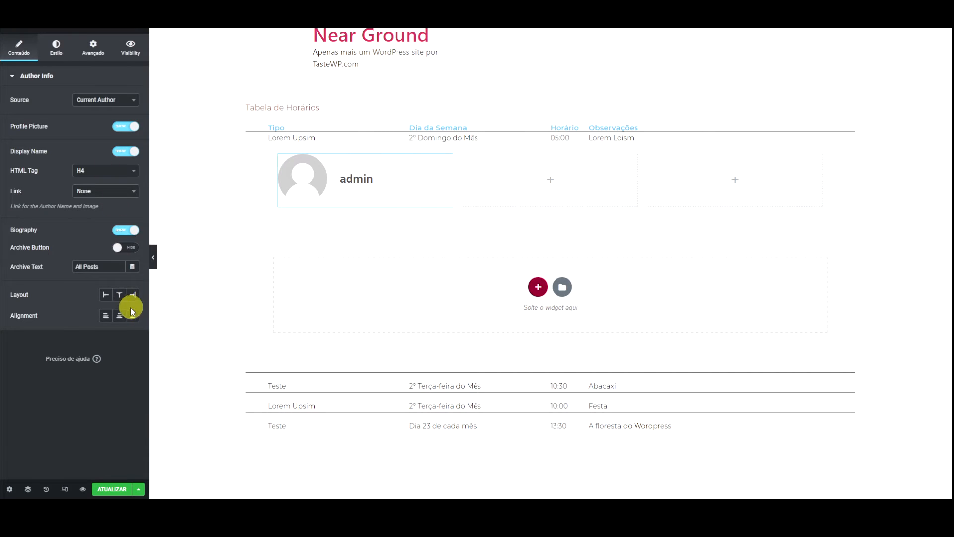
{"action": "left_click", "coordinate": [119, 296]}
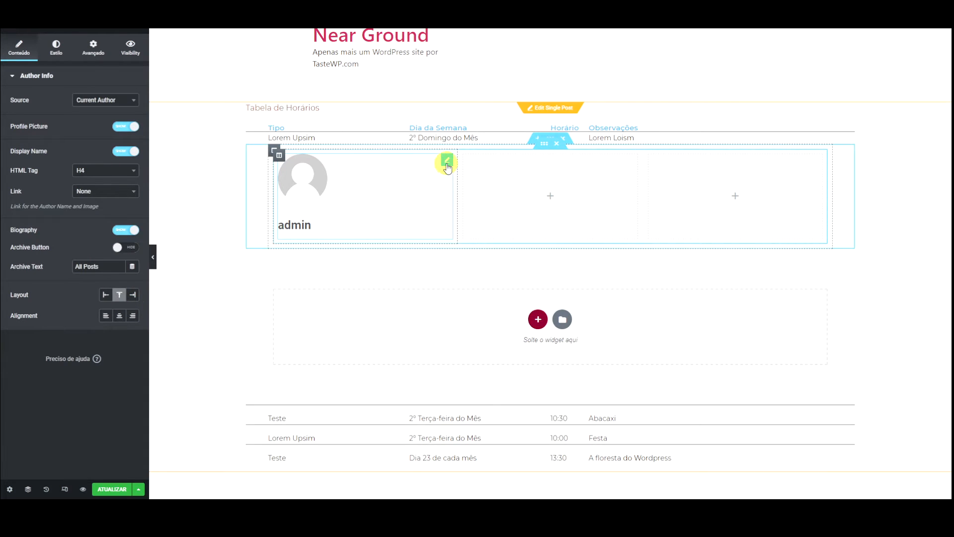
- Duplicate the author info widget into the second and third columns, and delete the section that holds all three copies
{"action": "right_click", "coordinate": [447, 168]}
{"action": "left_click", "coordinate": [490, 186]}
{"action": "left_click_drag", "start_coordinate": [443, 263], "coordinate": [622, 199]}
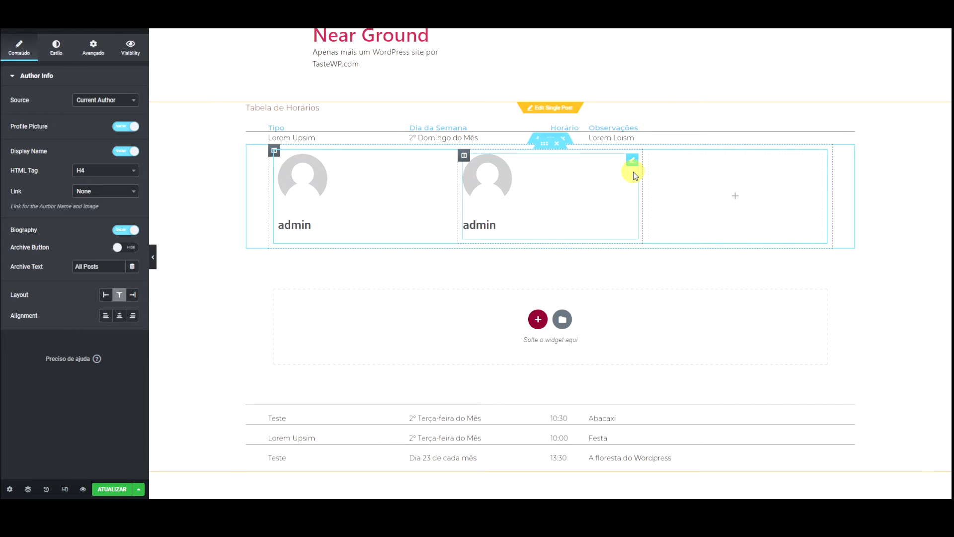
{"action": "right_click", "coordinate": [633, 162]}
{"action": "left_click", "coordinate": [661, 184]}
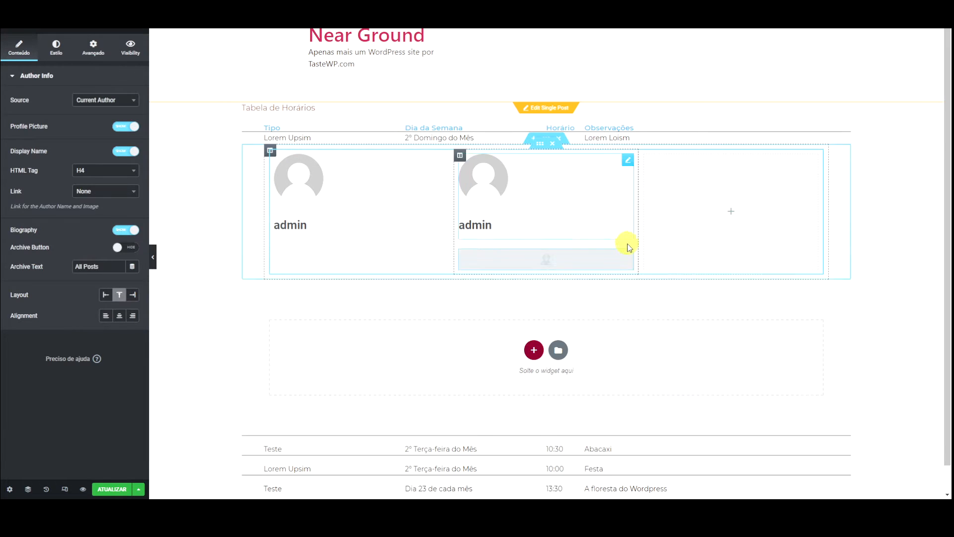
{"action": "left_click_drag", "start_coordinate": [626, 255], "coordinate": [731, 194]}
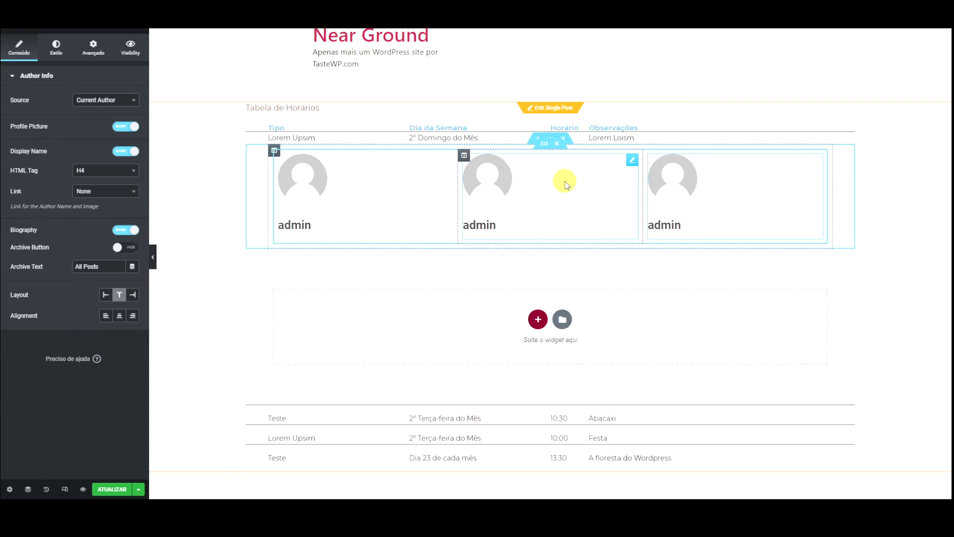
{"action": "left_click", "coordinate": [562, 139]}
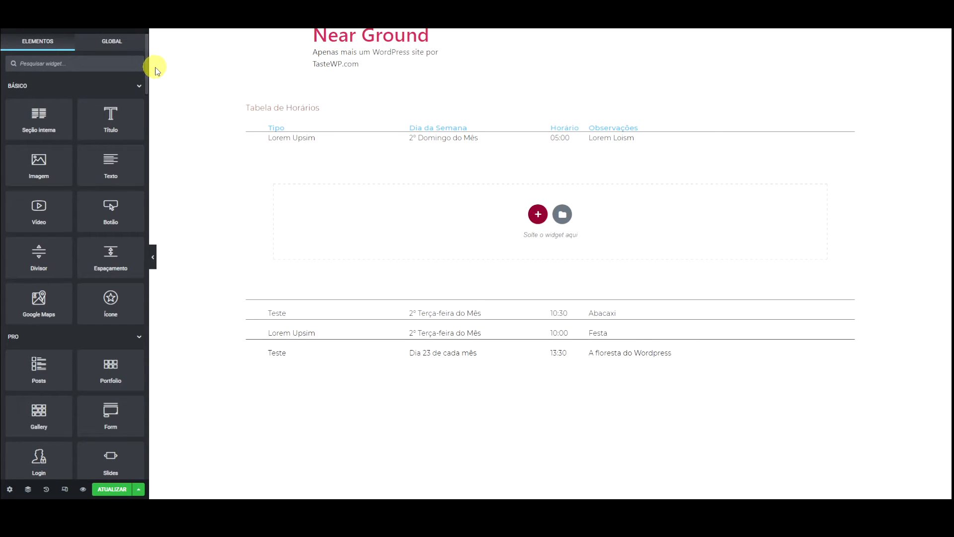
- Add an ACF Fields widget below the schedule row and assign it the Horários de Lorem Ipsum > Observações field
{"action": "scroll", "coordinate": [143, 85], "scroll_direction": "down", "scroll_amount": 10}
{"action": "scroll", "coordinate": [136, 154], "scroll_direction": "down", "scroll_amount": 10}
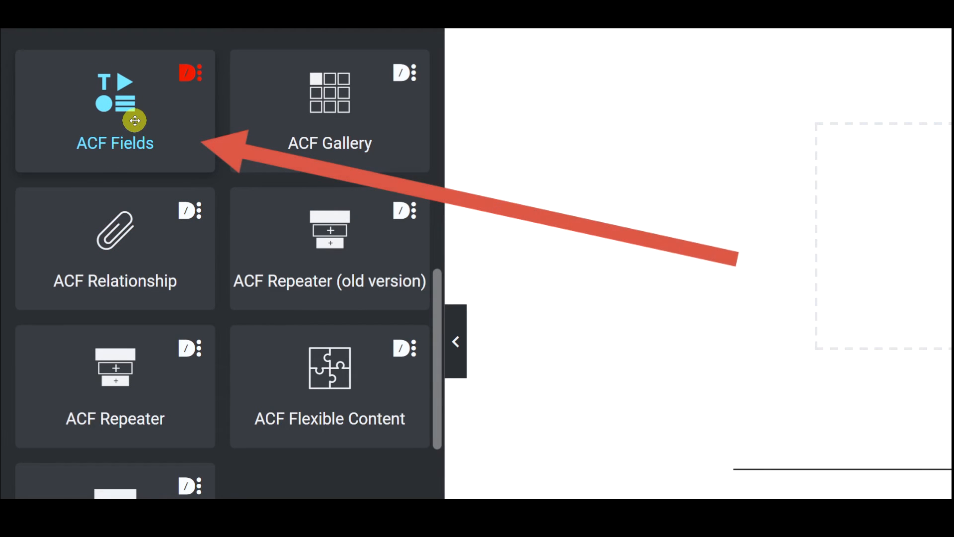
{"action": "left_click_drag", "start_coordinate": [68, 89], "coordinate": [564, 200]}
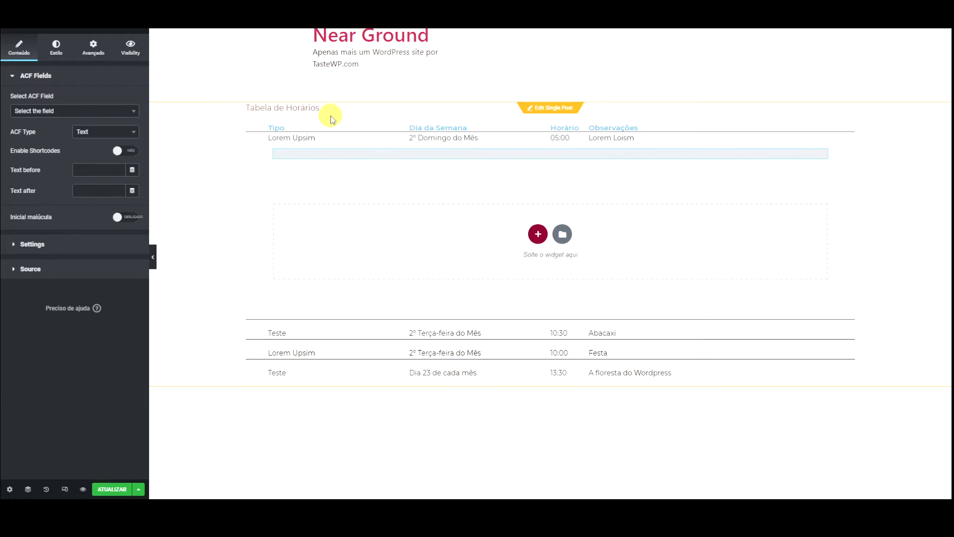
{"action": "left_click", "coordinate": [38, 112]}
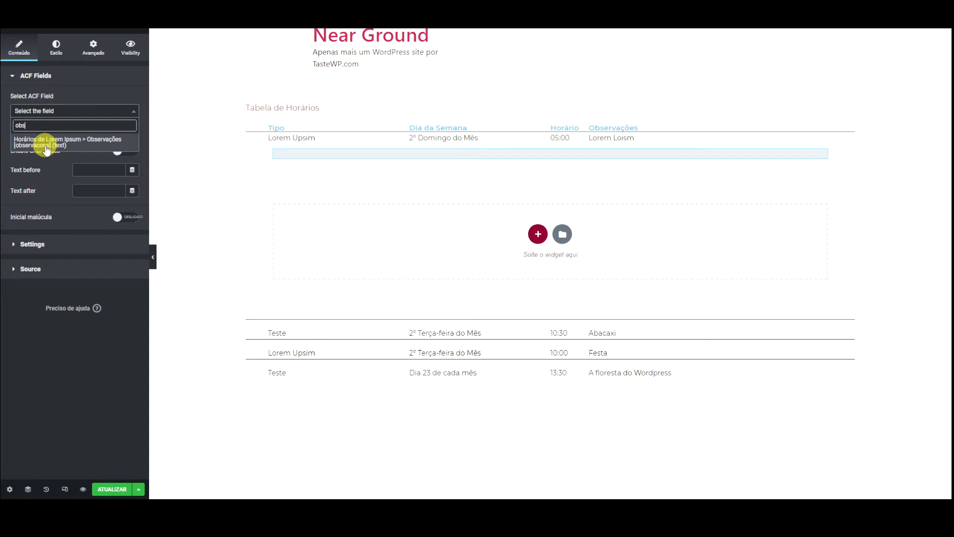
{"action": "left_click", "coordinate": [43, 148]}
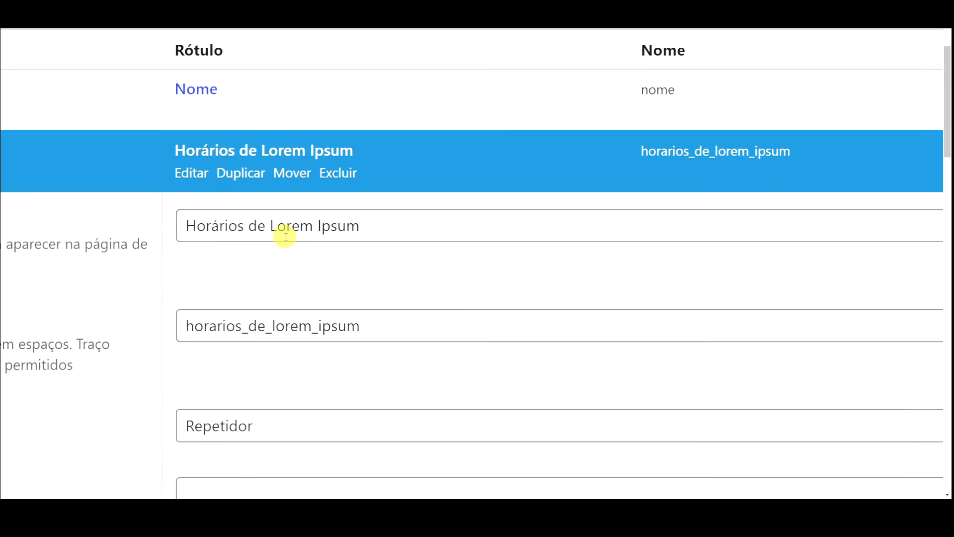
- Compare the repeater's label with the chosen field's name, and look through the widget's available ACF Type options
{"action": "left_click_drag", "start_coordinate": [170, 219], "coordinate": [451, 222]}
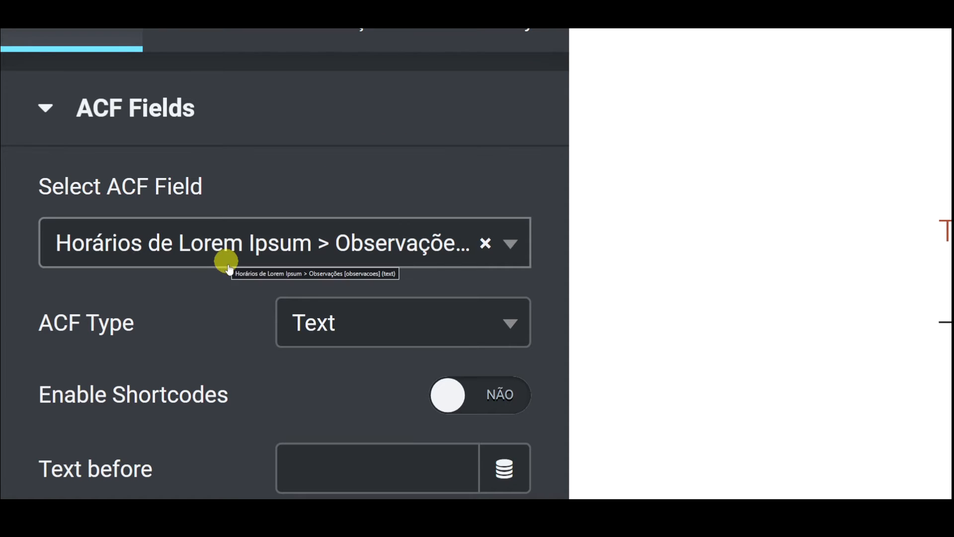
{"action": "left_click", "coordinate": [313, 323]}
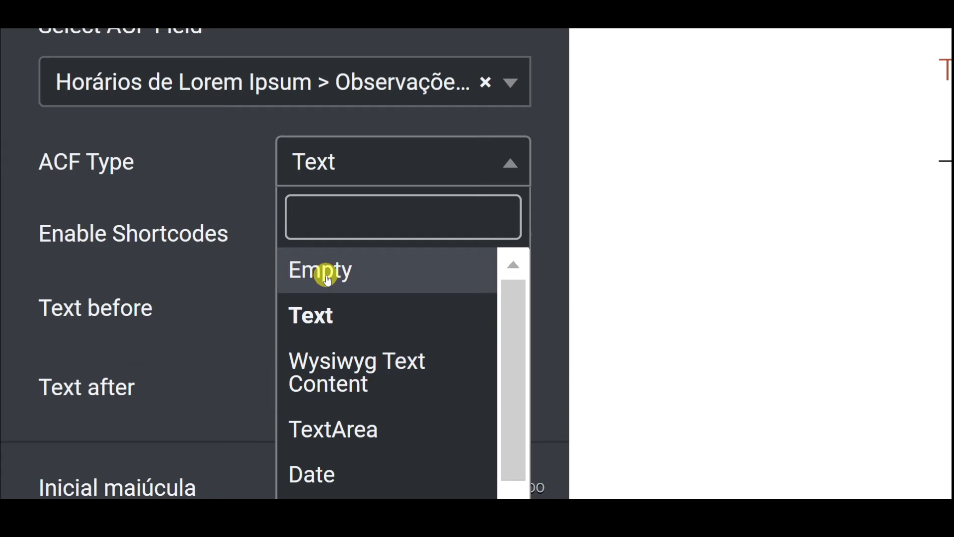
{"action": "scroll", "coordinate": [372, 370], "scroll_direction": "down", "scroll_amount": 1}
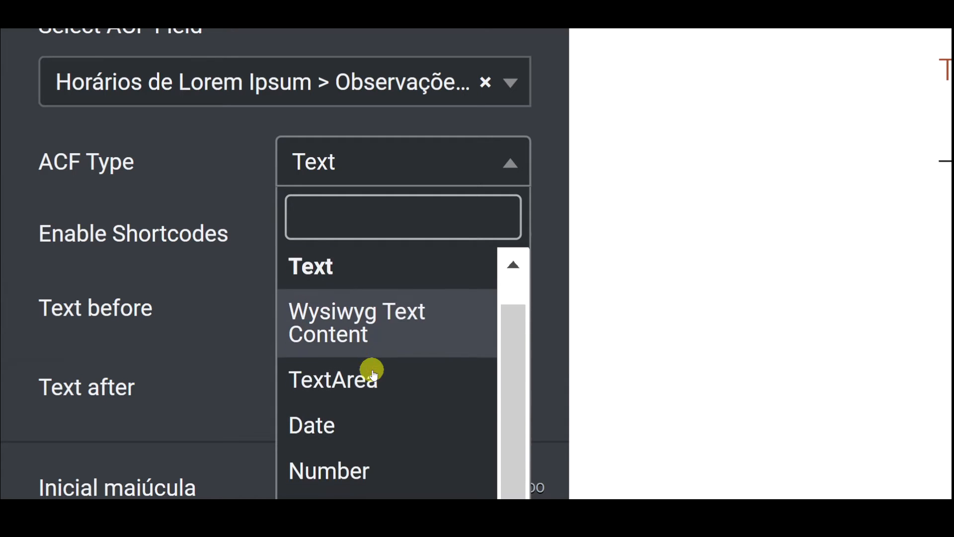
{"action": "scroll", "coordinate": [372, 374], "scroll_direction": "down", "scroll_amount": 3}
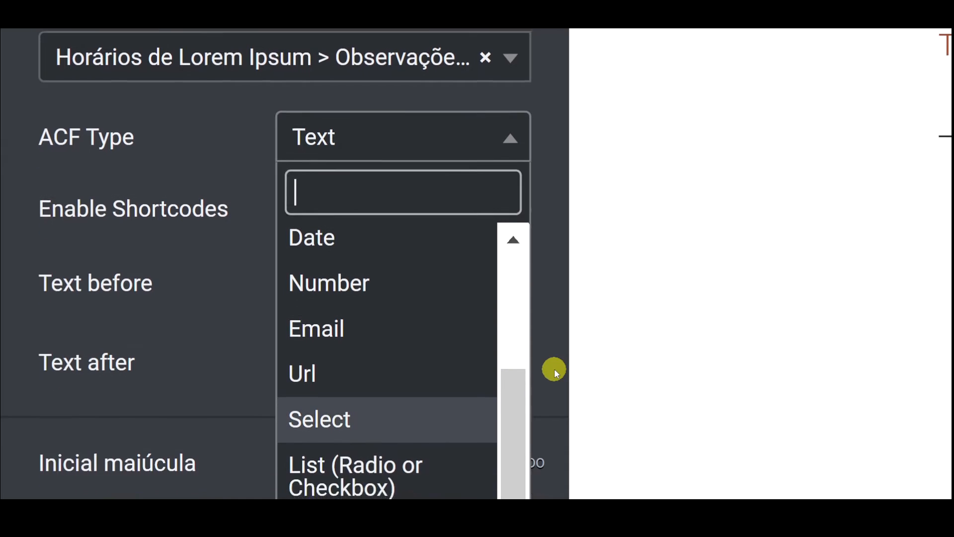
{"action": "scroll", "coordinate": [556, 372], "scroll_direction": "down", "scroll_amount": 3}
{"action": "scroll", "coordinate": [462, 328], "scroll_direction": "up", "scroll_amount": 1}
{"action": "scroll", "coordinate": [460, 331], "scroll_direction": "down", "scroll_amount": 1}
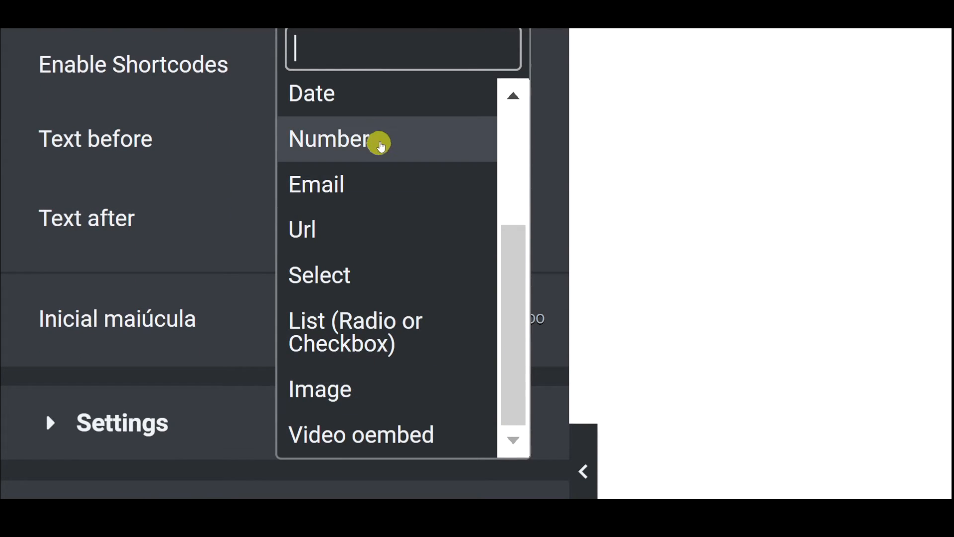
{"action": "scroll", "coordinate": [379, 142], "scroll_direction": "up", "scroll_amount": 5}
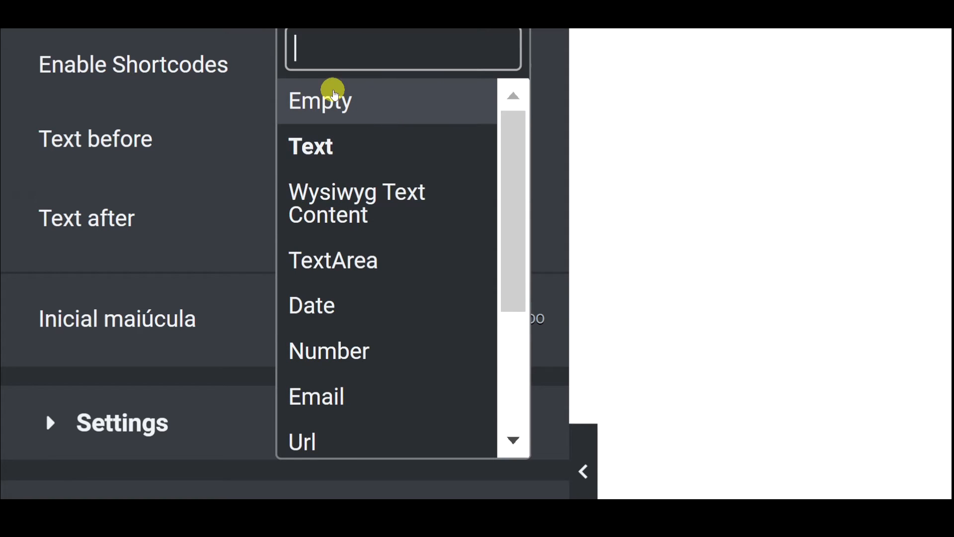
- Highlight the Enable Shortcodes setting and delete the section containing the Observações field widget
{"action": "left_click", "coordinate": [240, 92]}
{"action": "scroll", "coordinate": [240, 92], "scroll_direction": "up", "scroll_amount": 1}
{"action": "scroll", "coordinate": [312, 167], "scroll_direction": "up", "scroll_amount": 1}
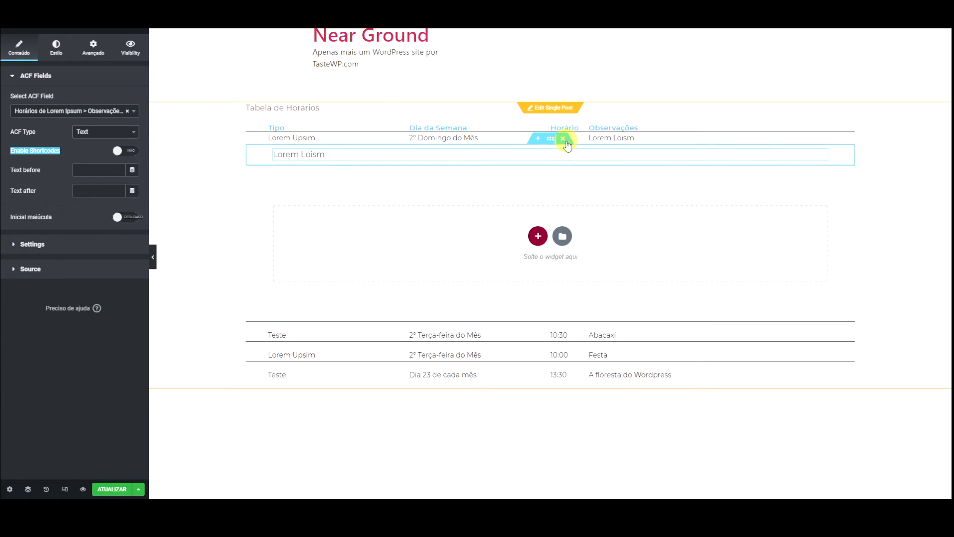
{"action": "key", "text": "Delete"}
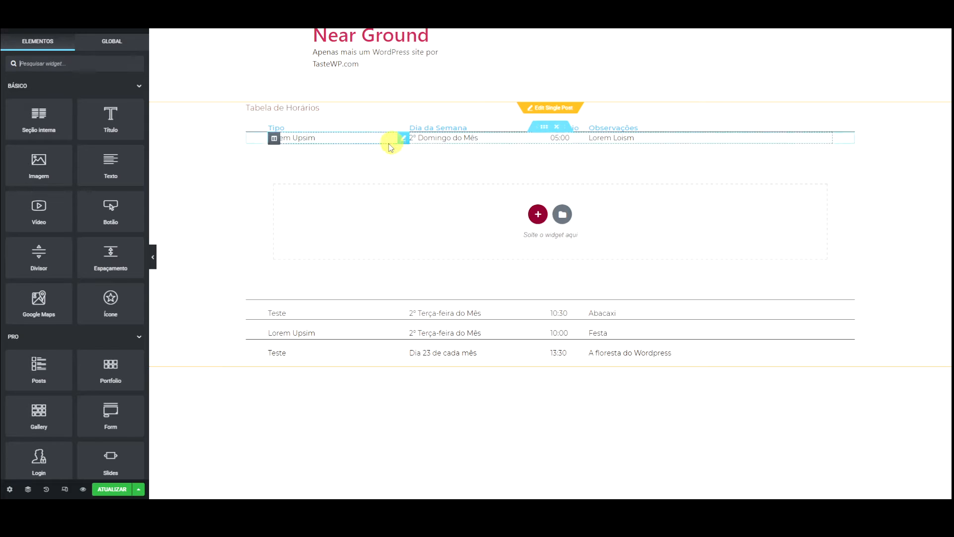
- Open the text style settings of the Tipo field widget in the first column of the schedule row
{"action": "left_click", "coordinate": [405, 140]}
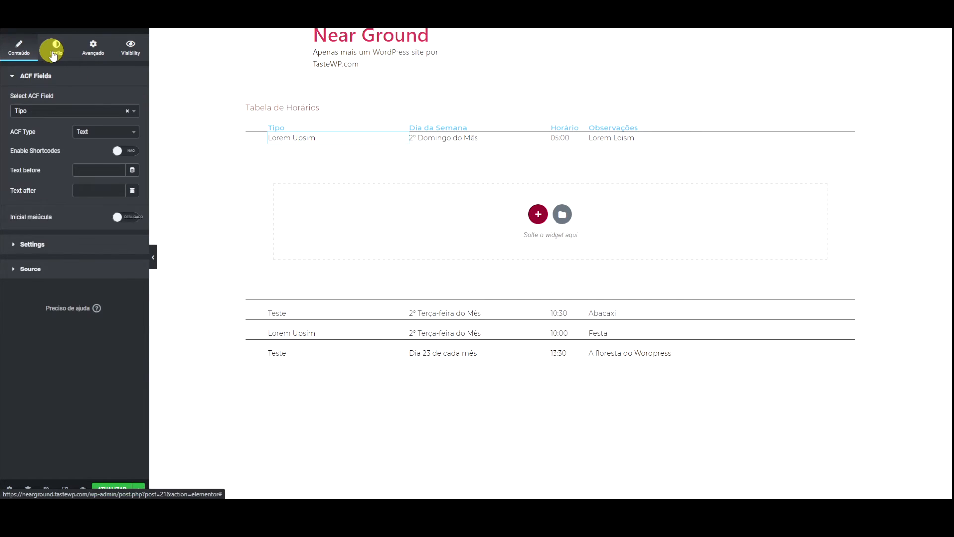
{"action": "left_click", "coordinate": [54, 48]}
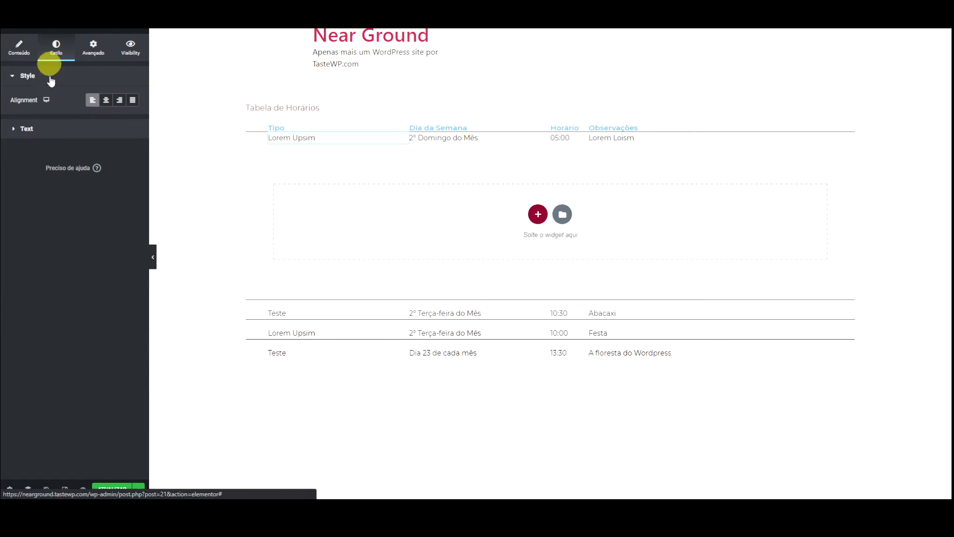
{"action": "left_click", "coordinate": [54, 131]}
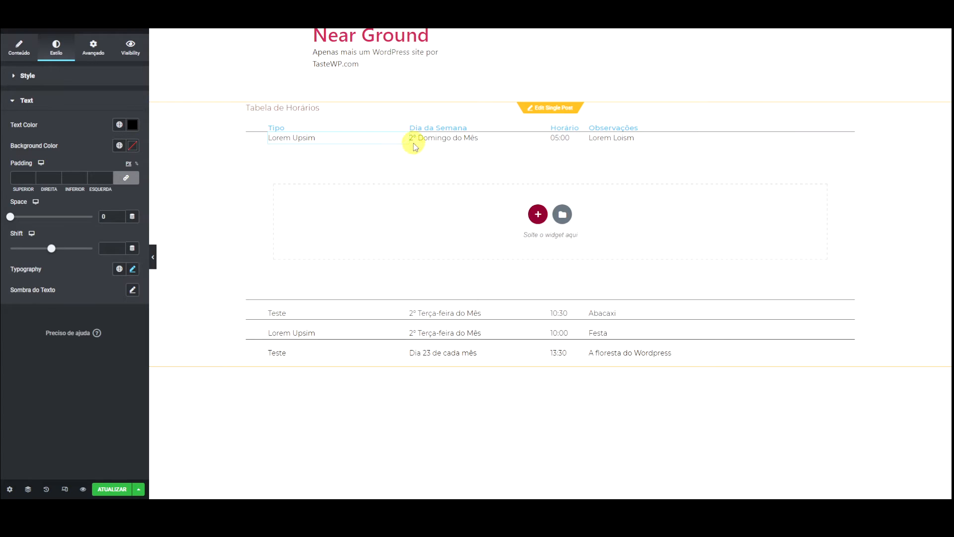
- Select the schedule row's parent column and its outer section in the Navigator to view their layout settings
{"action": "mouse_move", "coordinate": [404, 137]}
{"action": "left_mouse_down"}
{"action": "mouse_move", "coordinate": [375, 226]}
{"action": "mouse_move", "coordinate": [395, 130]}
{"action": "left_mouse_up"}
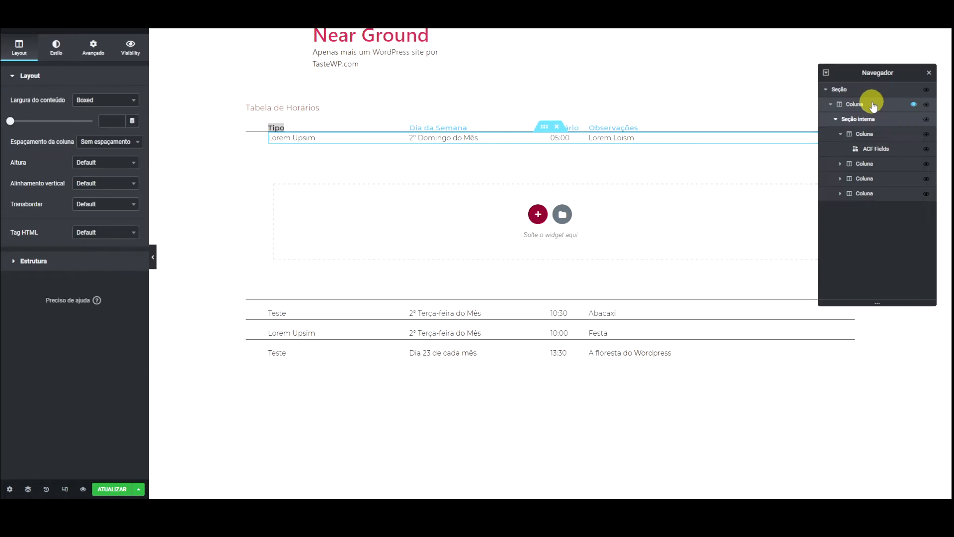
{"action": "left_click", "coordinate": [871, 101]}
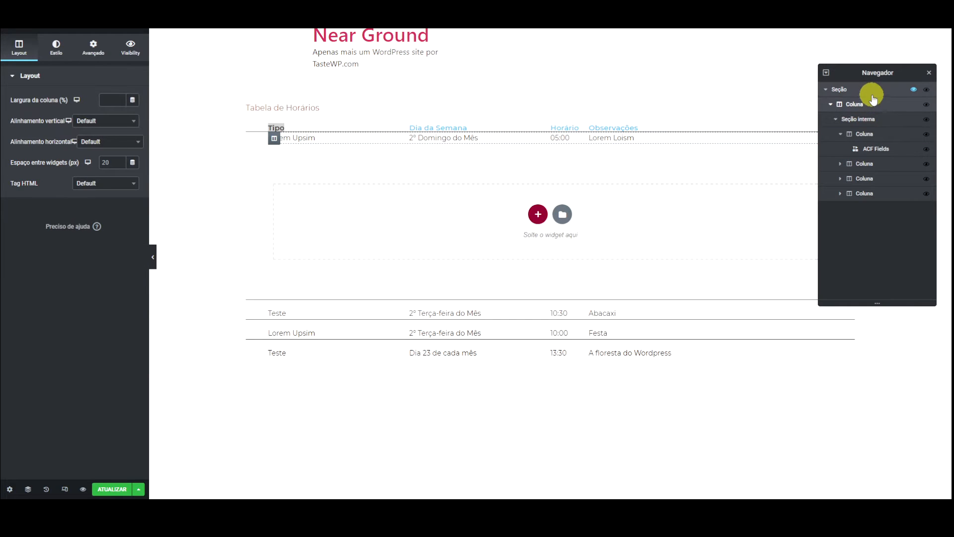
{"action": "left_click", "coordinate": [870, 92]}
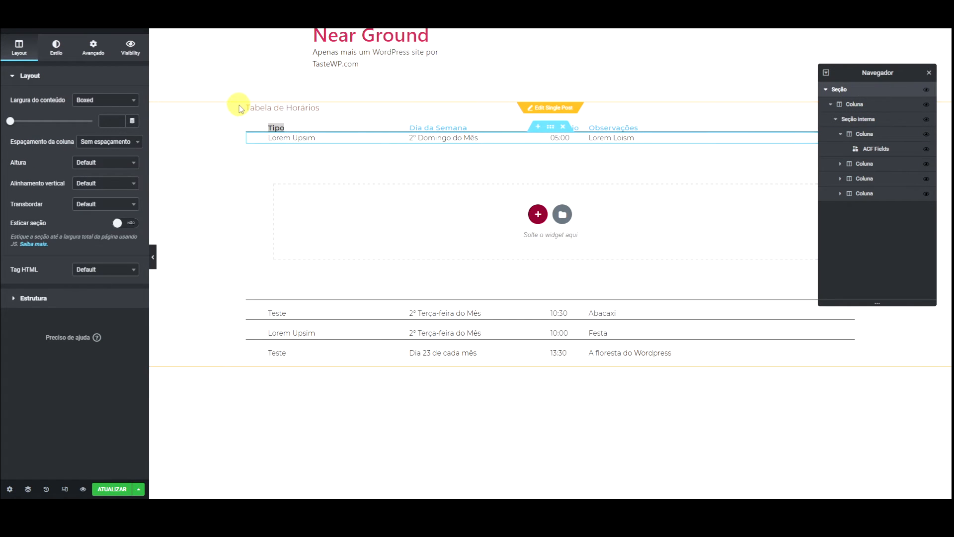
- Close the Navigator to clear the view of the schedule row
{"action": "left_click", "coordinate": [831, 105]}
{"action": "left_click", "coordinate": [831, 106]}
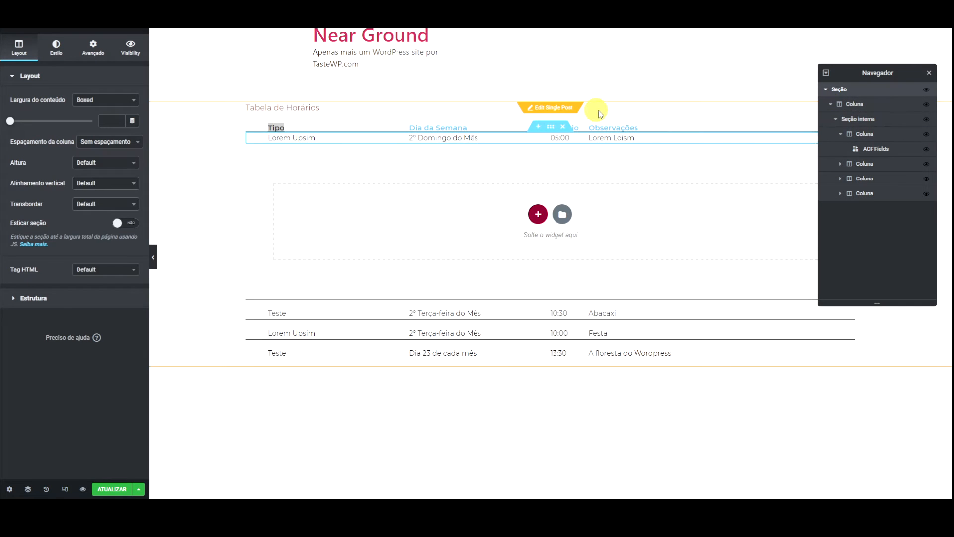
{"action": "left_click", "coordinate": [927, 70]}
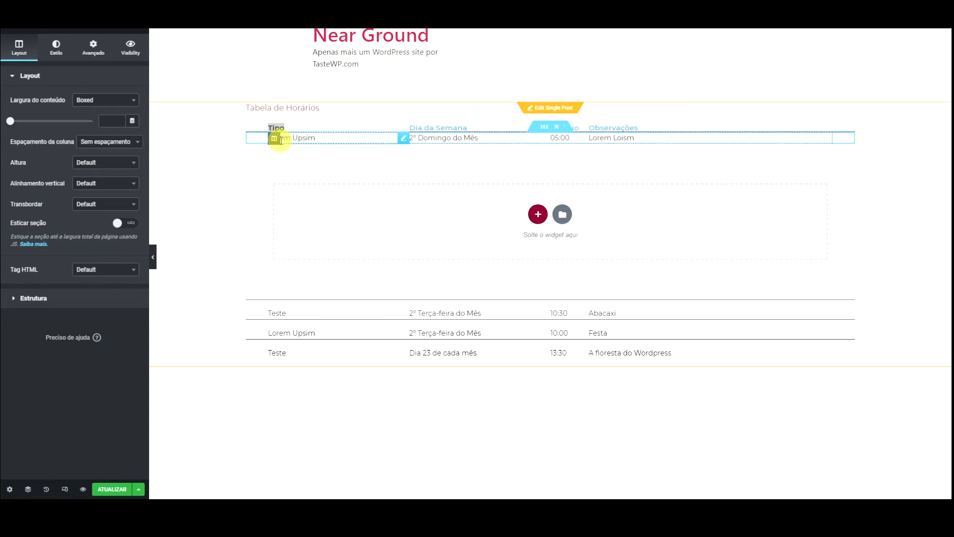
- Add a heading widget reading "TIPO:" below the Tipo field in the first column of the schedule row
{"action": "left_click", "coordinate": [139, 32]}
{"action": "left_click_drag", "start_coordinate": [121, 132], "coordinate": [275, 140]}
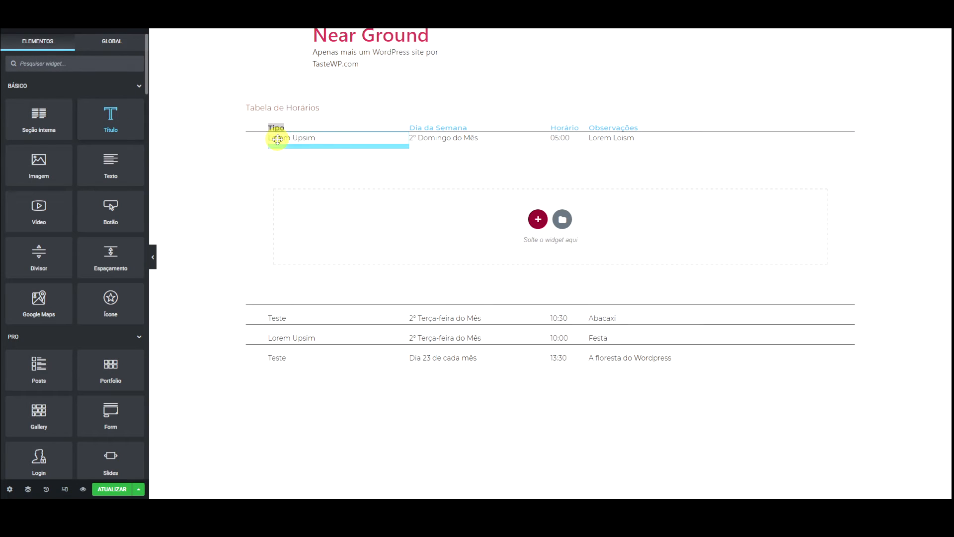
{"action": "left_click_drag", "start_coordinate": [125, 128], "coordinate": [2, 114]}
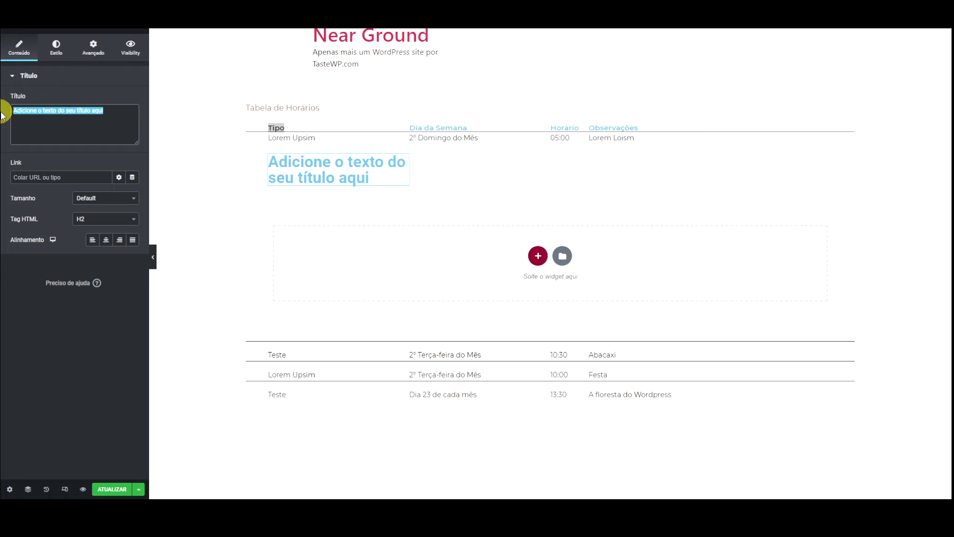
{"action": "type", "text": "No"}
{"action": "key", "text": "BackSpace"}
{"action": "type", "text": "TIPO:"}
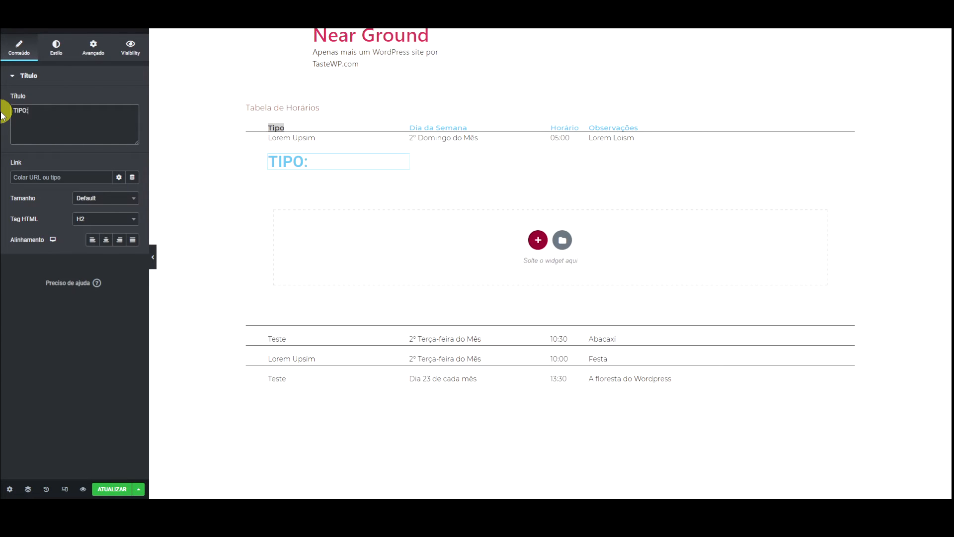
- Set the TIPO: heading's positioning width to Em linha (auto)
{"action": "left_click", "coordinate": [92, 52]}
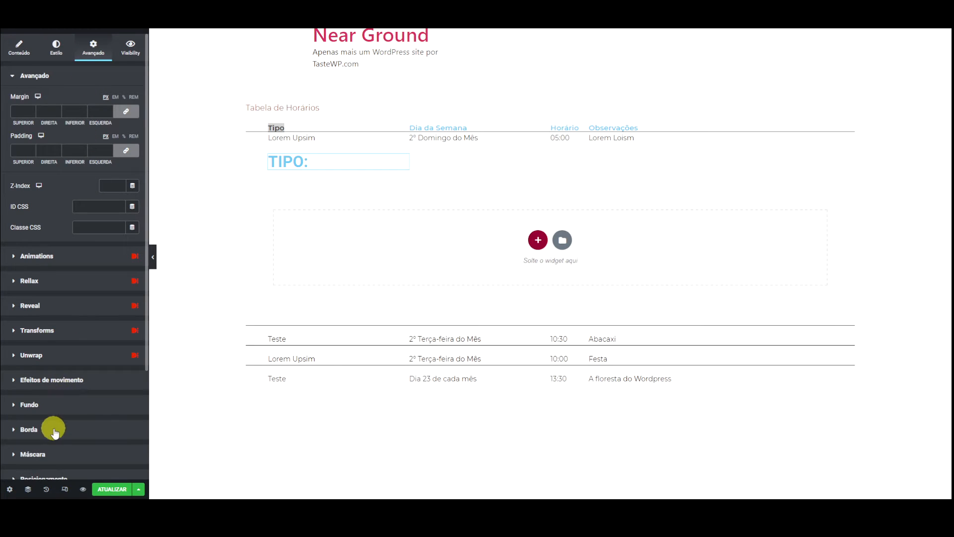
{"action": "scroll", "coordinate": [52, 455], "scroll_direction": "down", "scroll_amount": 2}
{"action": "left_click", "coordinate": [44, 407]}
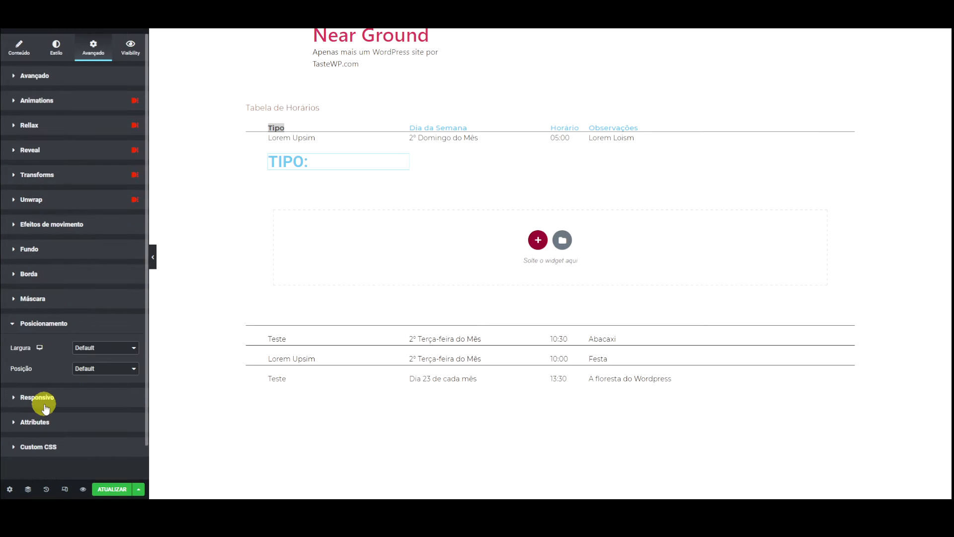
{"action": "scroll", "coordinate": [87, 356], "scroll_direction": "down", "scroll_amount": 1}
{"action": "left_click", "coordinate": [91, 340]}
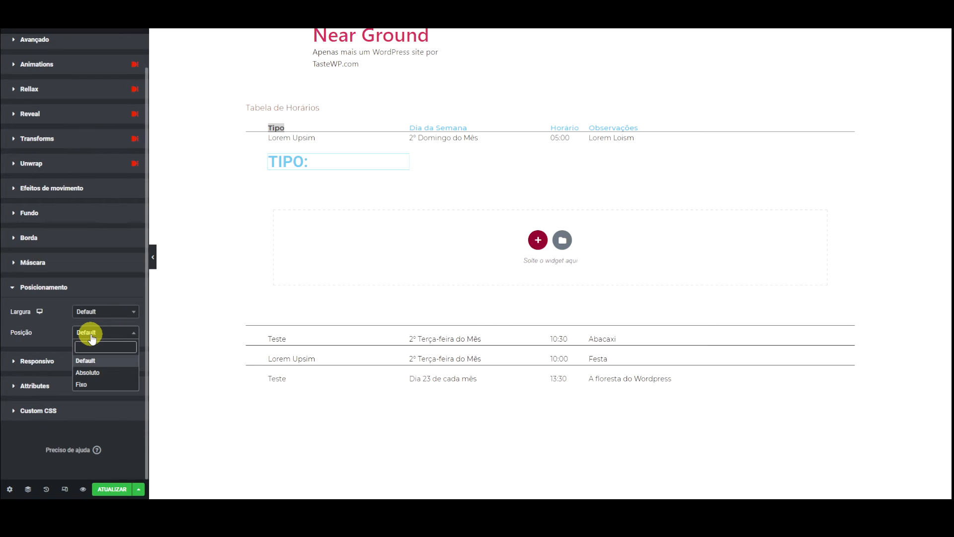
{"action": "left_click", "coordinate": [89, 312]}
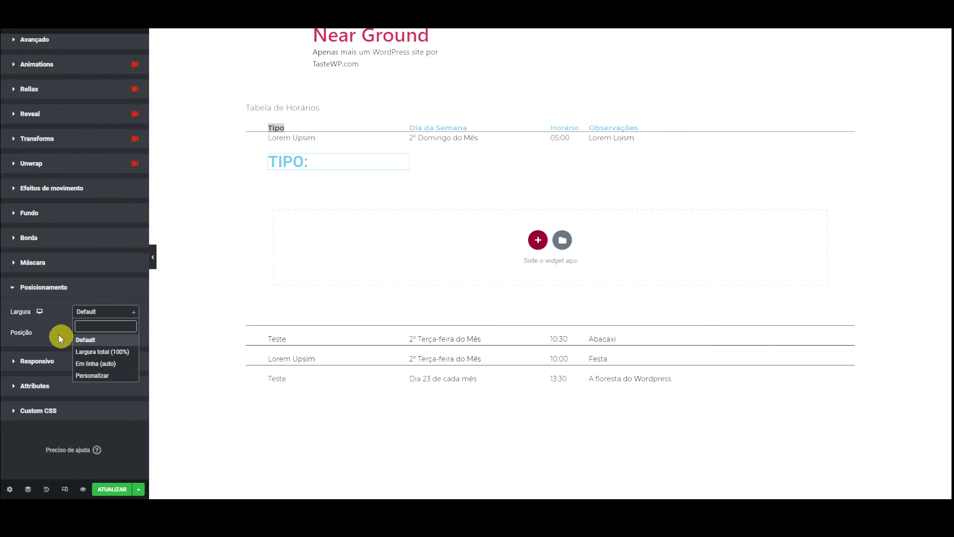
{"action": "left_click", "coordinate": [110, 364]}
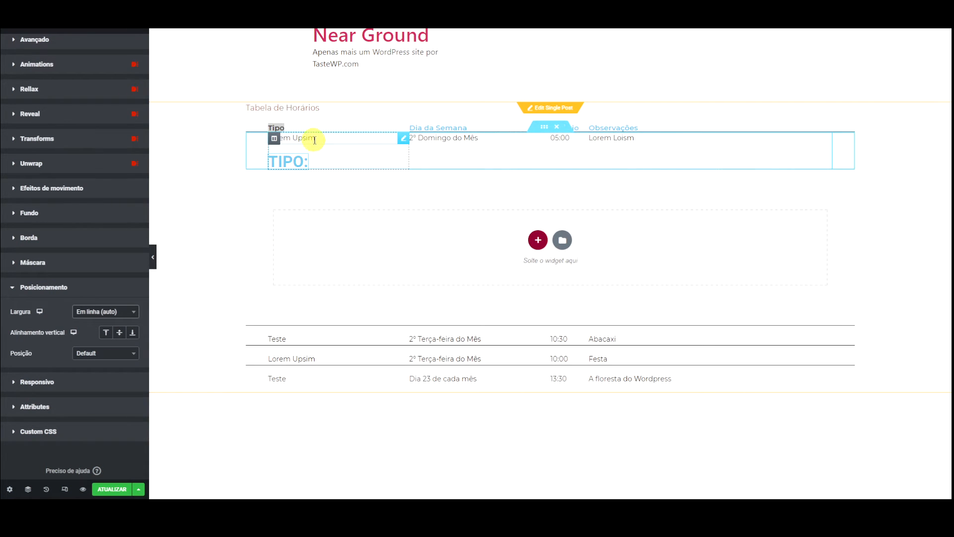
- Move the Tipo field widget below the TIPO: heading and set its positioning width to Em linha (auto)
{"action": "left_click_drag", "start_coordinate": [403, 141], "coordinate": [315, 164]}
{"action": "left_click", "coordinate": [93, 48]}
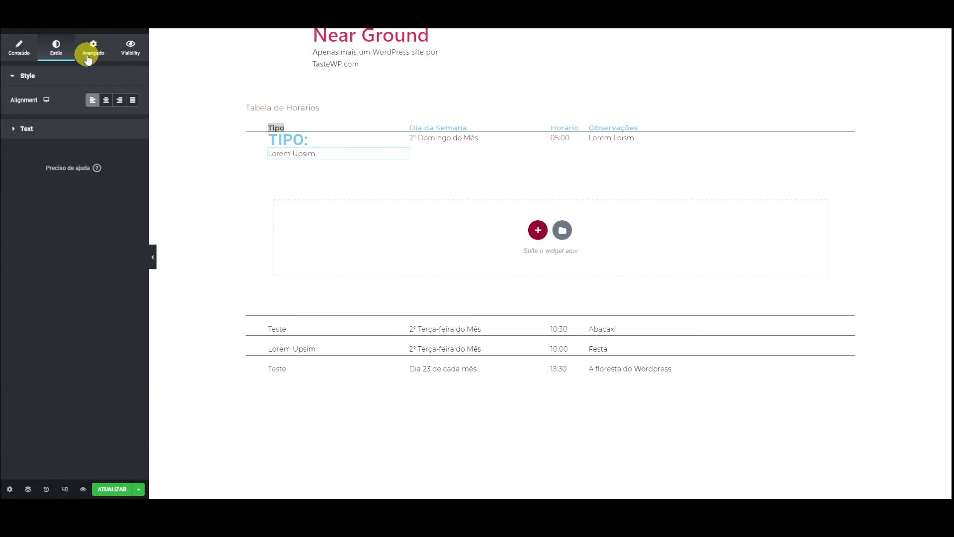
{"action": "scroll", "coordinate": [68, 432], "scroll_direction": "down", "scroll_amount": 3}
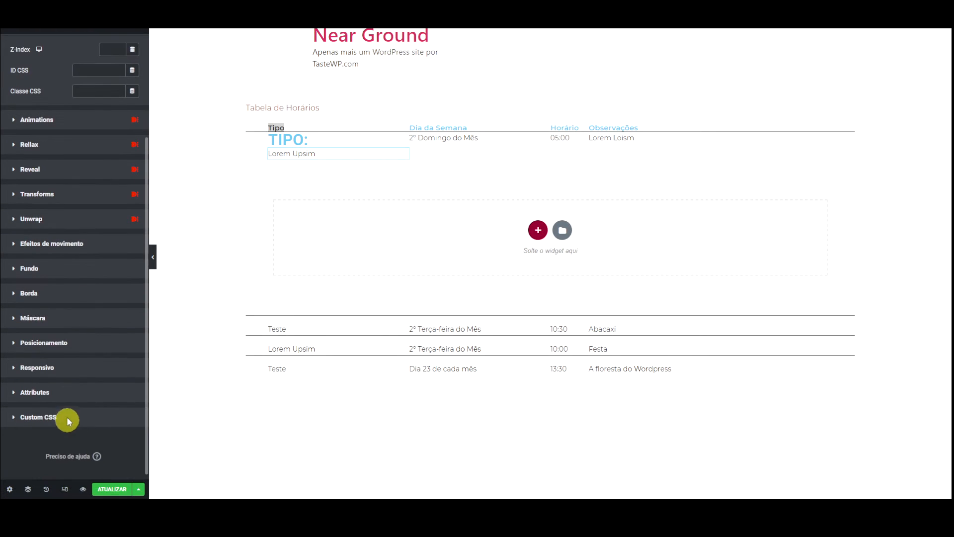
{"action": "left_click", "coordinate": [60, 366]}
{"action": "left_click", "coordinate": [51, 329]}
{"action": "left_click", "coordinate": [90, 347]}
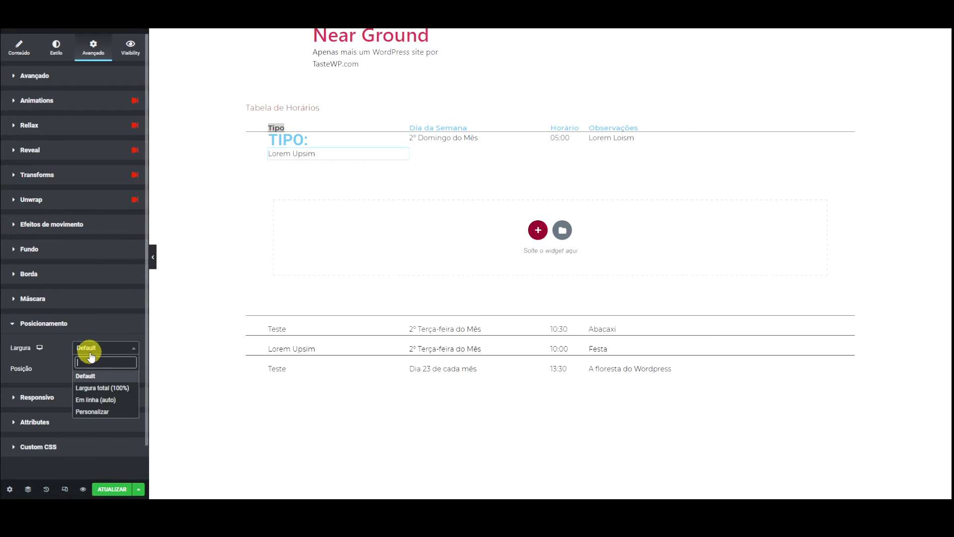
{"action": "left_click", "coordinate": [103, 401]}
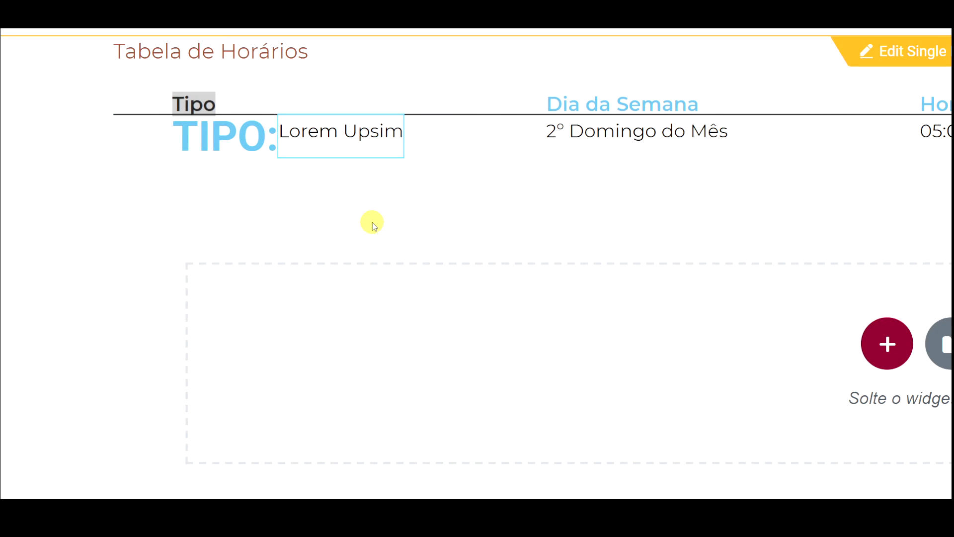
- Delete the TIPO: heading from the schedule row and update the template
{"action": "mouse_move", "coordinate": [261, 133]}
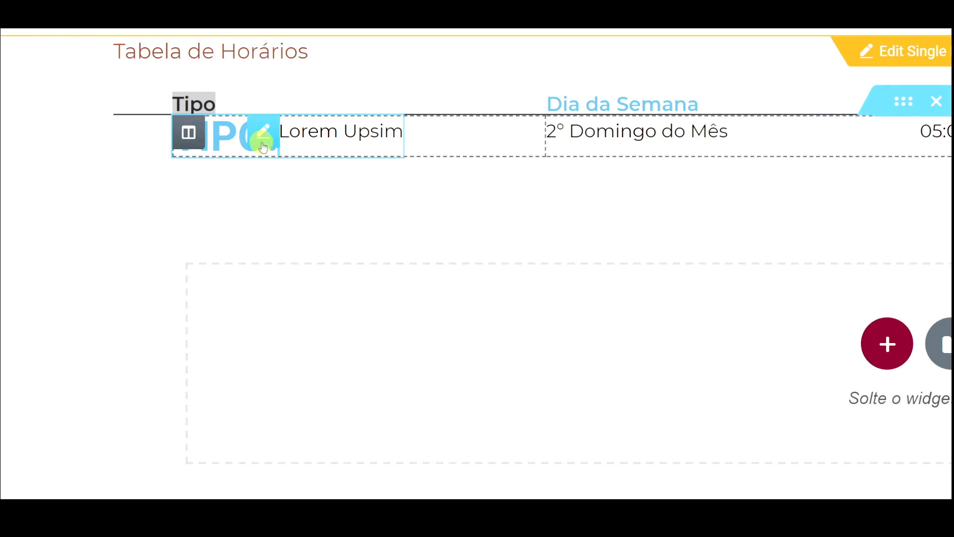
{"action": "right_click", "coordinate": [265, 141]}
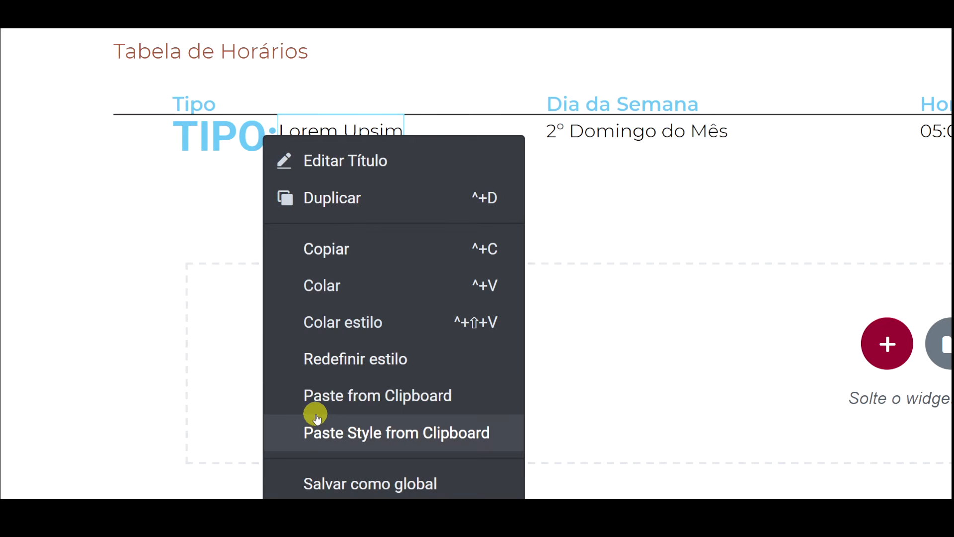
{"action": "scroll", "coordinate": [329, 432], "scroll_direction": "down", "scroll_amount": 5}
{"action": "left_click", "coordinate": [323, 328]}
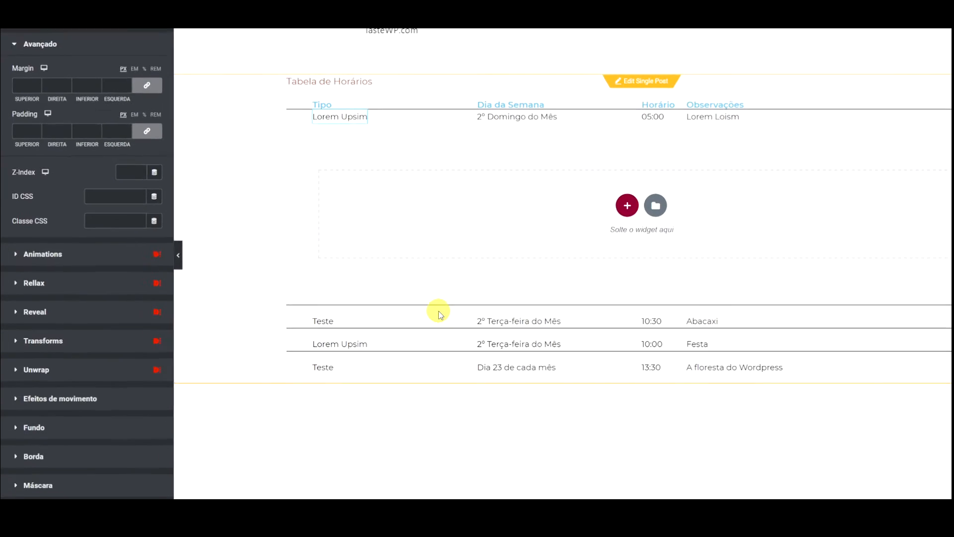
{"action": "scroll", "coordinate": [124, 457], "scroll_direction": "down", "scroll_amount": 3}
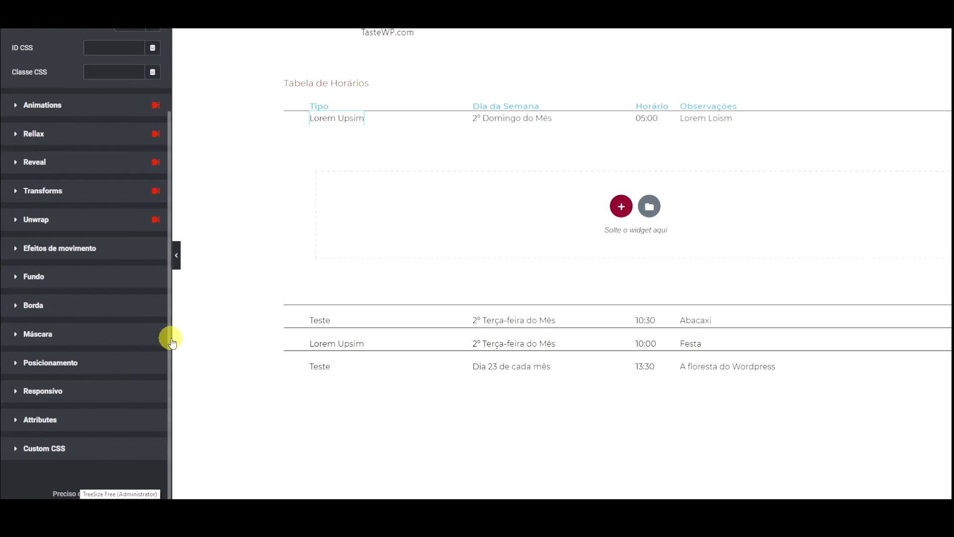
{"action": "left_click", "coordinate": [117, 487]}
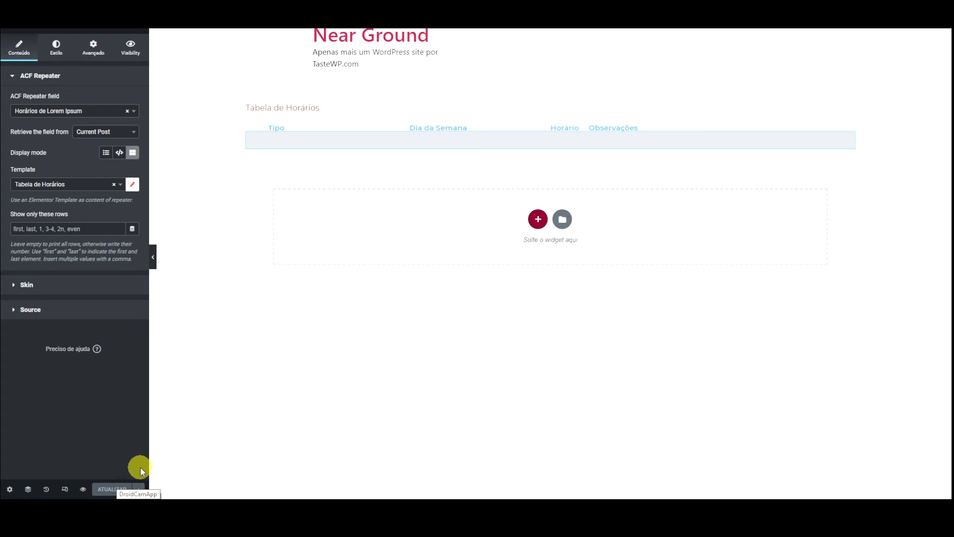
- Set the single post template's display condition to include posts In Categoria Uncategorized
{"action": "left_click", "coordinate": [138, 489]}
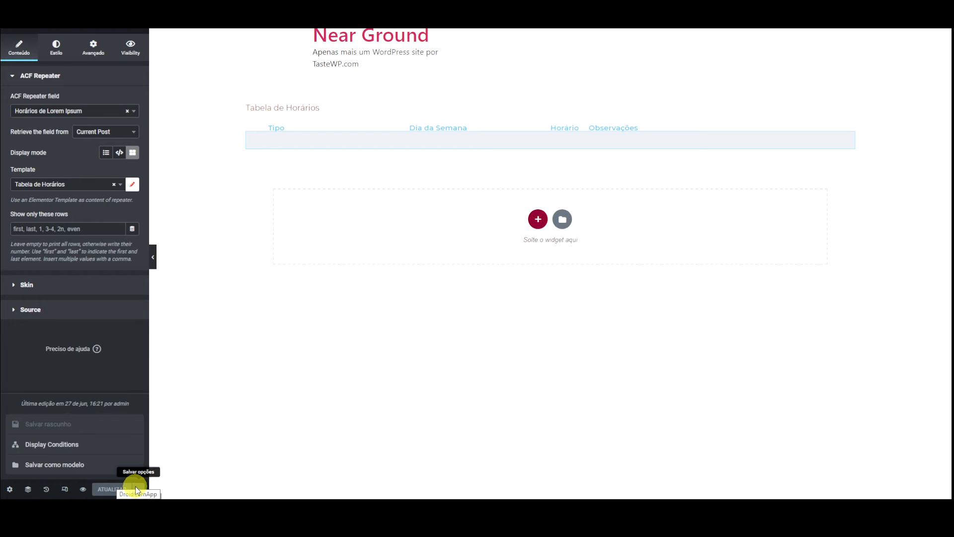
{"action": "left_click", "coordinate": [100, 444]}
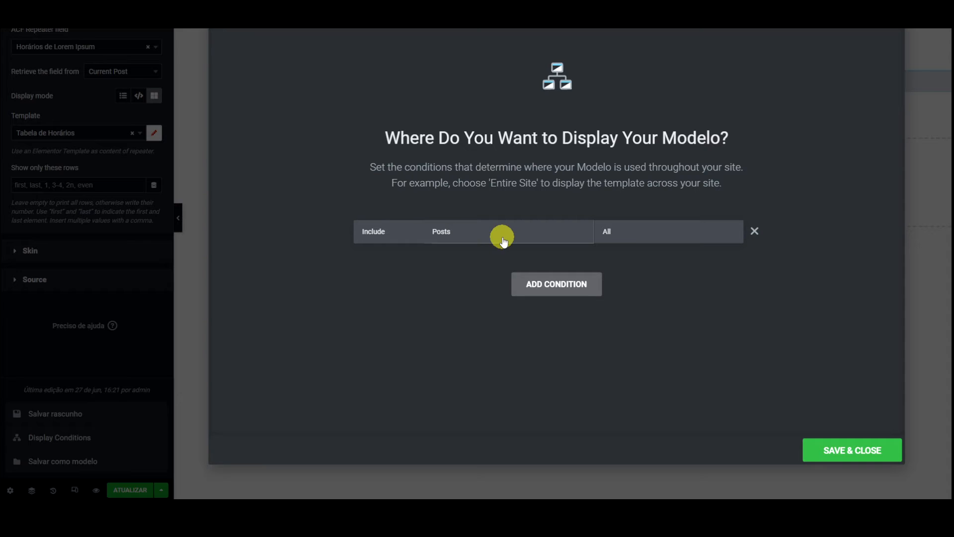
{"action": "left_click", "coordinate": [479, 230]}
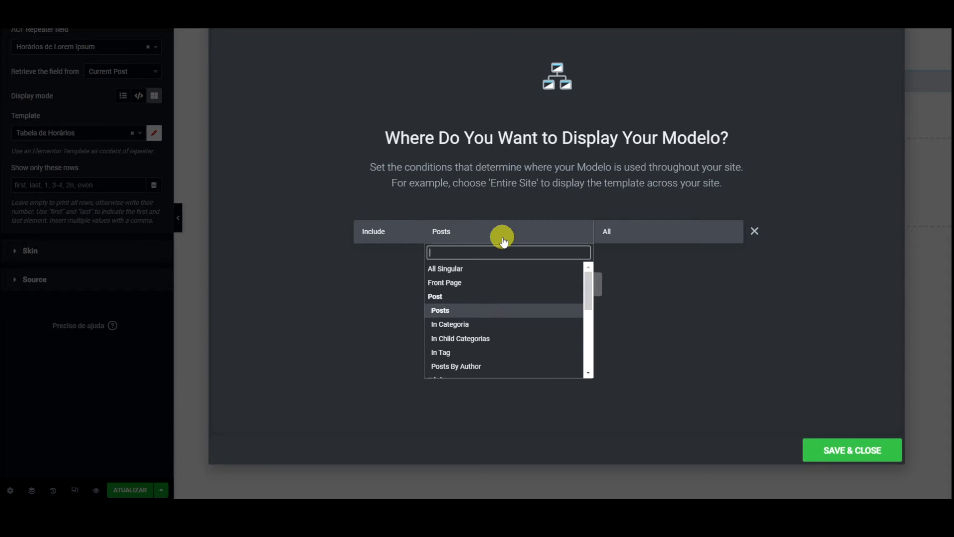
{"action": "left_click", "coordinate": [473, 326]}
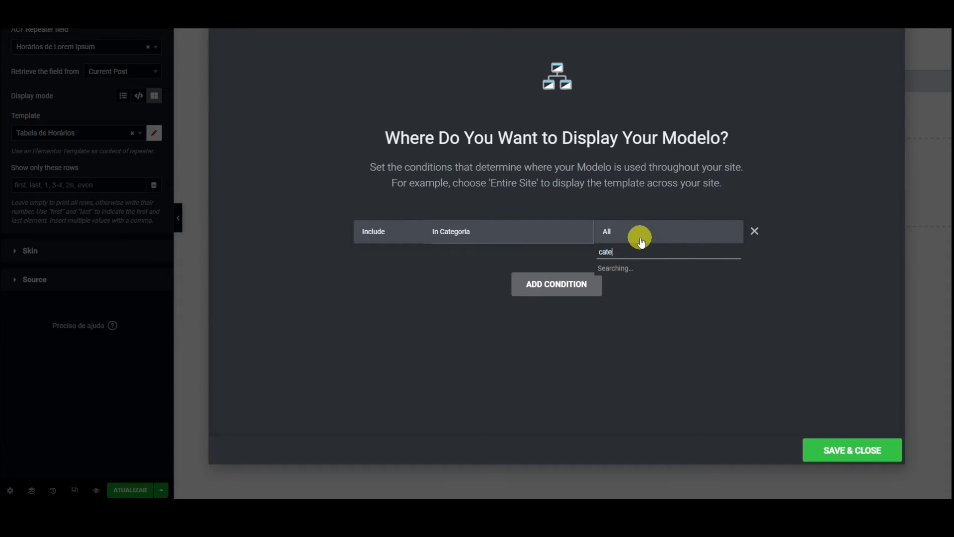
{"action": "left_click", "coordinate": [639, 267]}
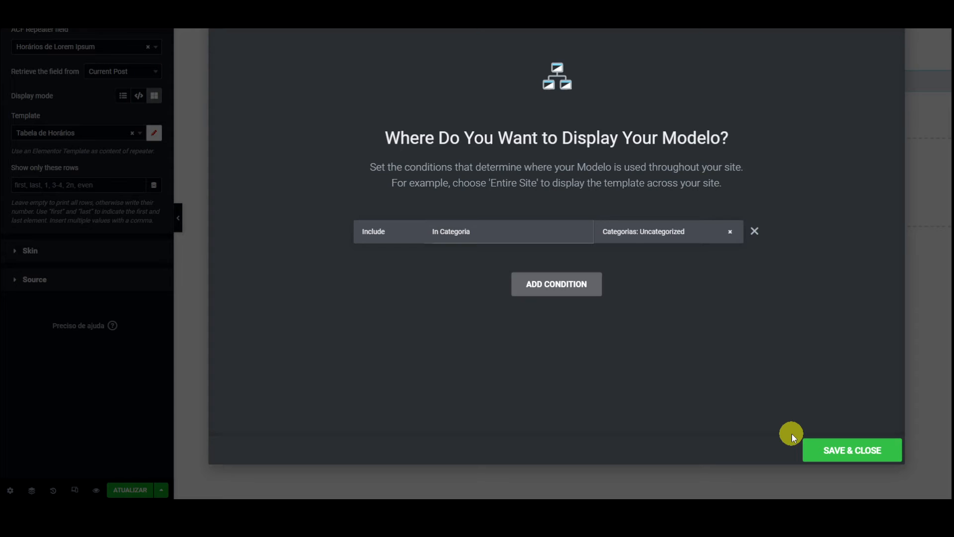
- Remove the category display condition, add one that includes All Singular, and save the conditions
{"action": "left_click", "coordinate": [753, 231]}
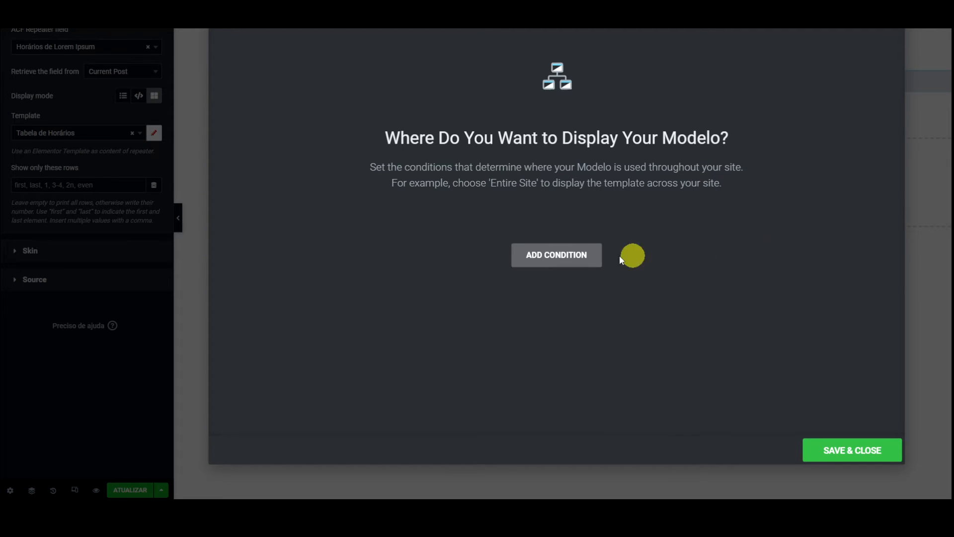
{"action": "left_click", "coordinate": [574, 254]}
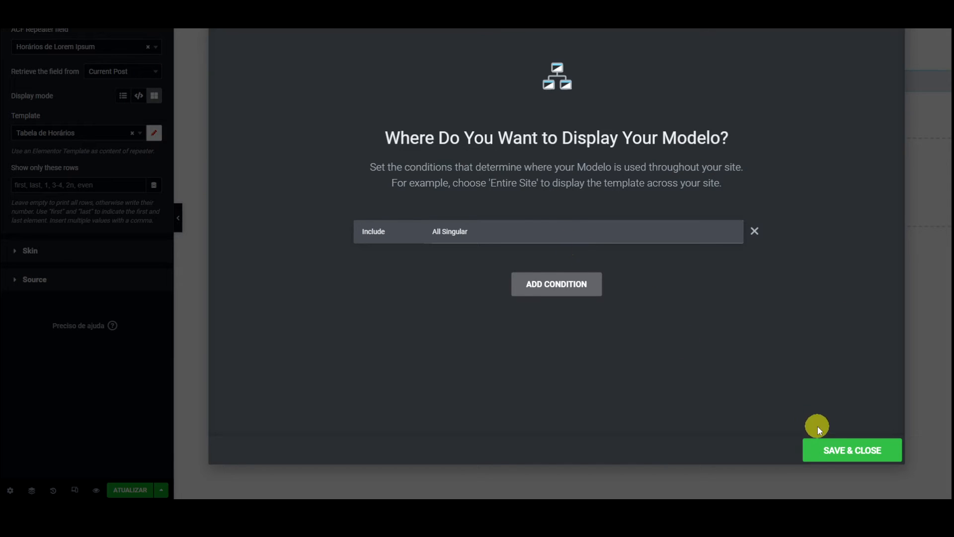
{"action": "left_click", "coordinate": [825, 447]}
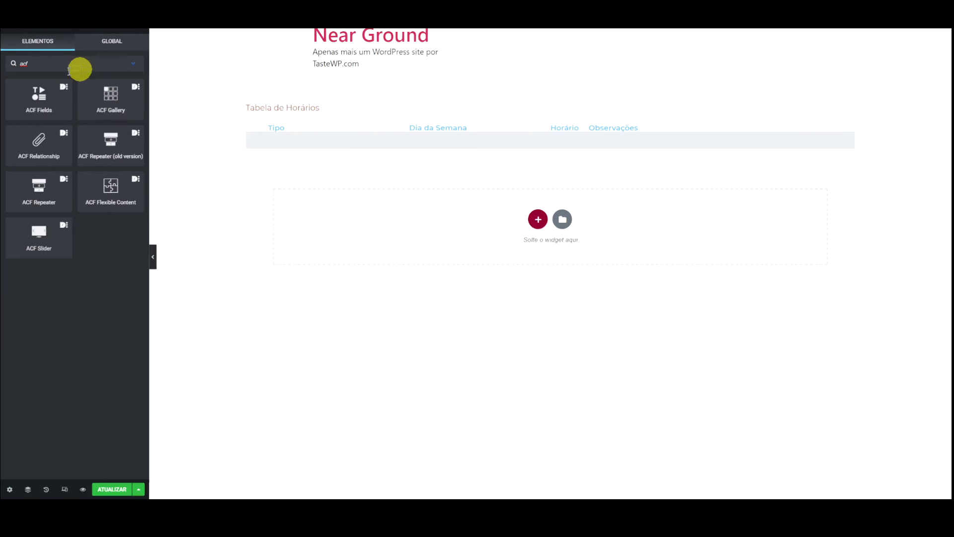
- Look through the ACF widgets and add an ACF Repeater widget to the empty area below the schedule table
{"action": "left_click", "coordinate": [57, 61]}
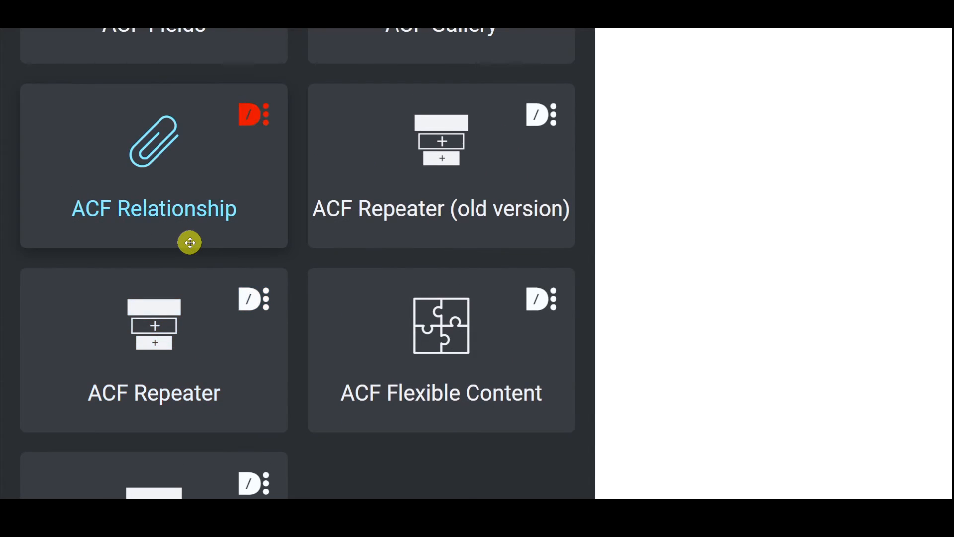
{"action": "scroll", "coordinate": [184, 233], "scroll_direction": "up", "scroll_amount": 3}
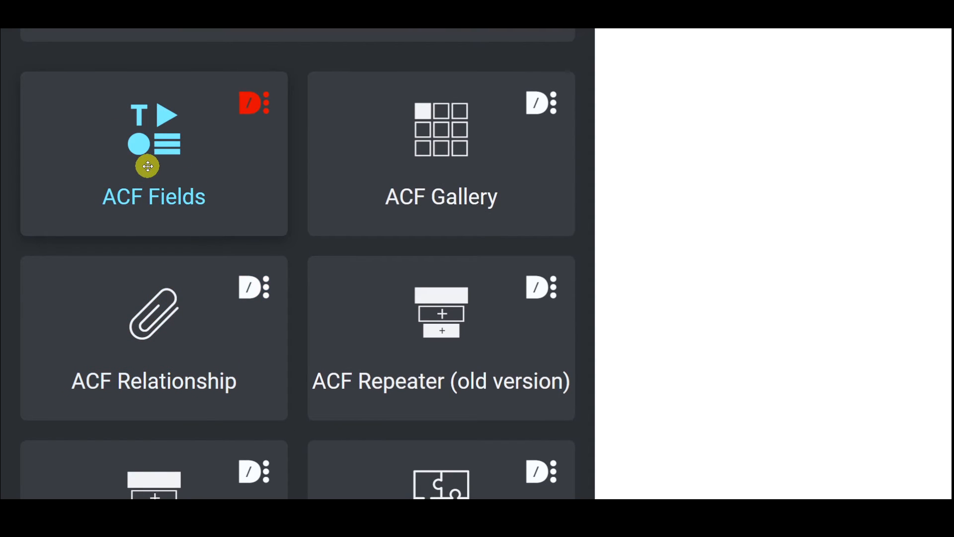
{"action": "scroll", "coordinate": [296, 238], "scroll_direction": "down", "scroll_amount": 5}
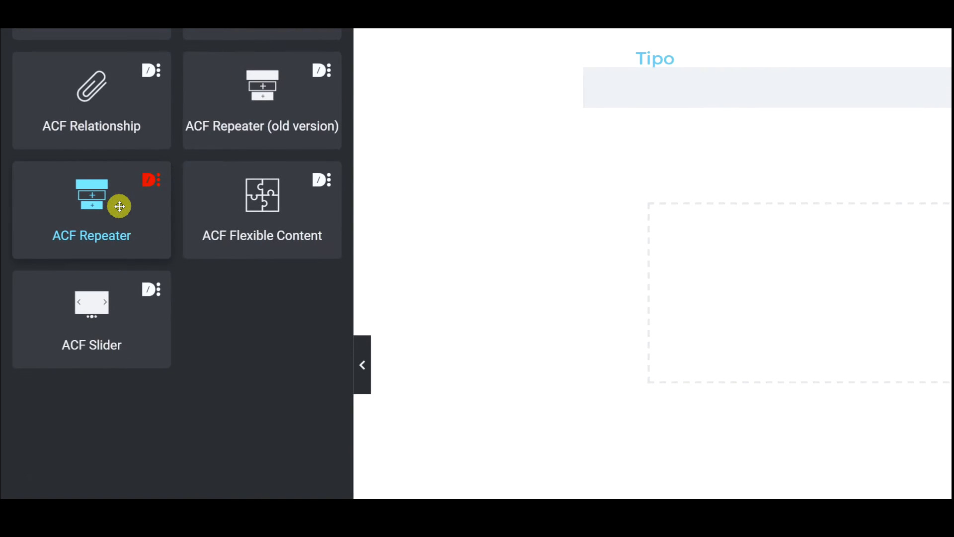
{"action": "left_click_drag", "start_coordinate": [51, 212], "coordinate": [529, 245]}
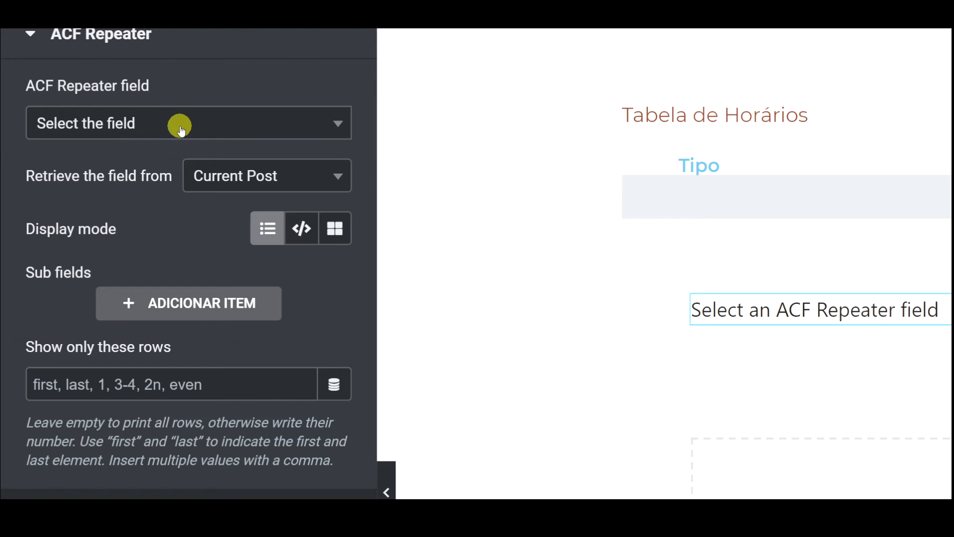
- Choose Tabela > Horários de Lorem Ipsum as the ACF Repeater field and compare it with the repeater's label in the field group editor
{"action": "left_click", "coordinate": [177, 125]}
{"action": "type", "text": "tabel"}
{"action": "key", "text": "BackSpace"}
{"action": "key", "text": "BackSpace"}
{"action": "key", "text": "BackSpace"}
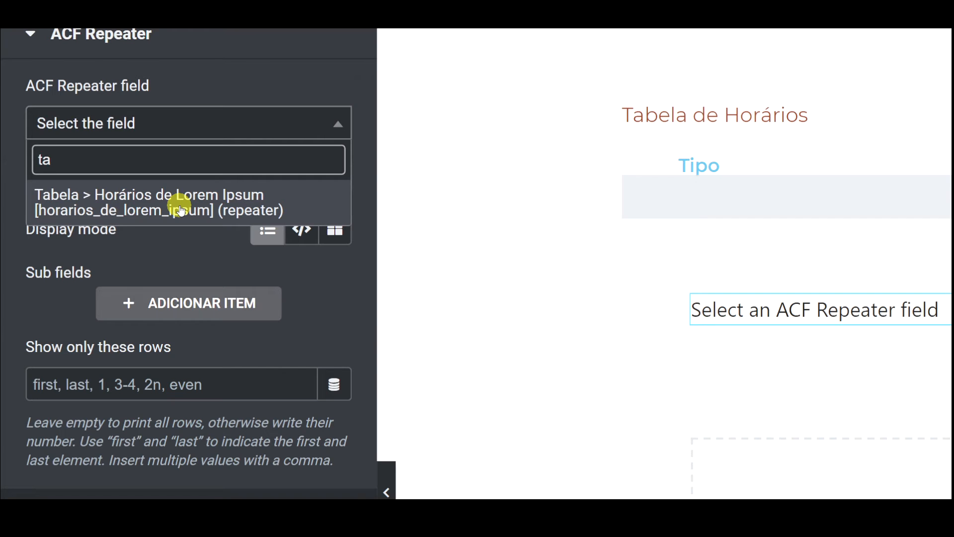
{"action": "key", "text": "BackSpace"}
{"action": "type", "text": "a"}
{"action": "left_click", "coordinate": [164, 211]}
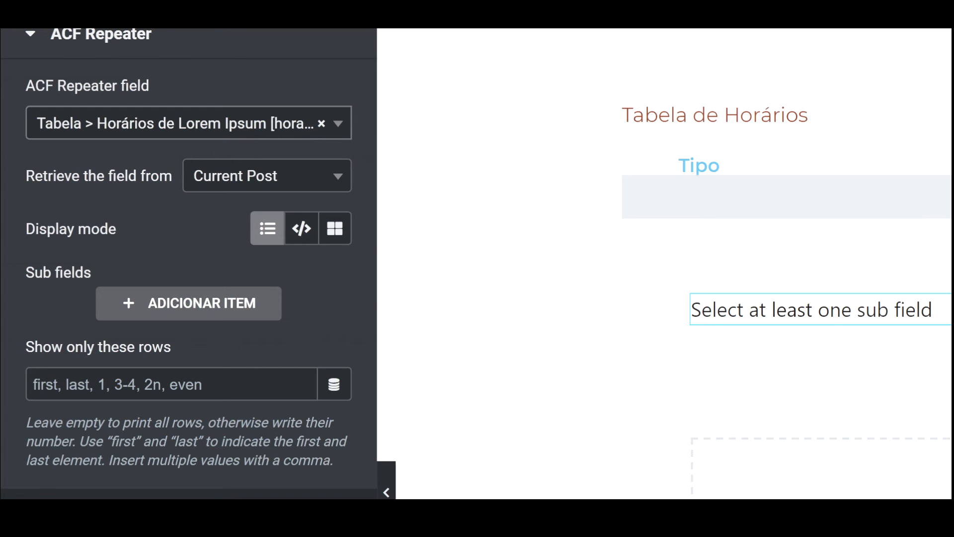
{"action": "left_click", "coordinate": [423, 12]}
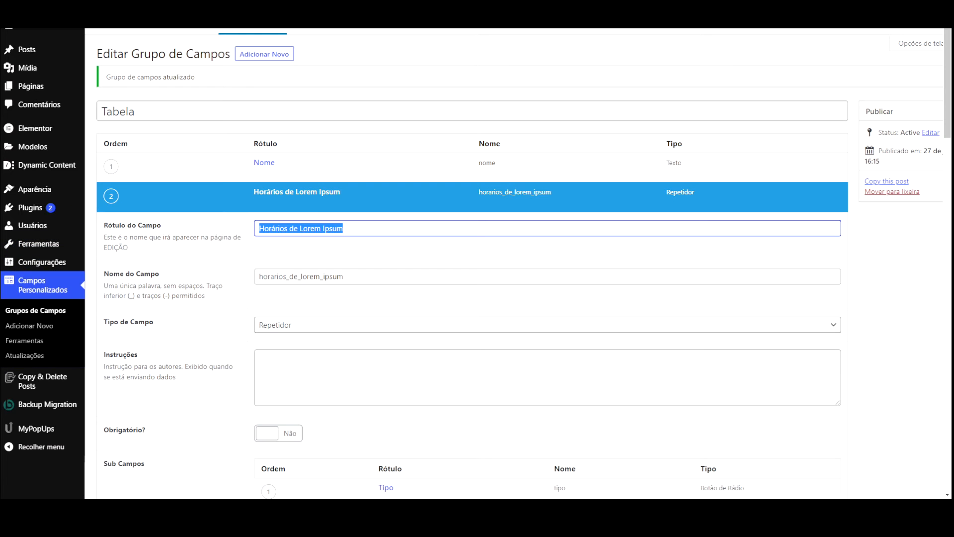
{"action": "left_click", "coordinate": [467, 12]}
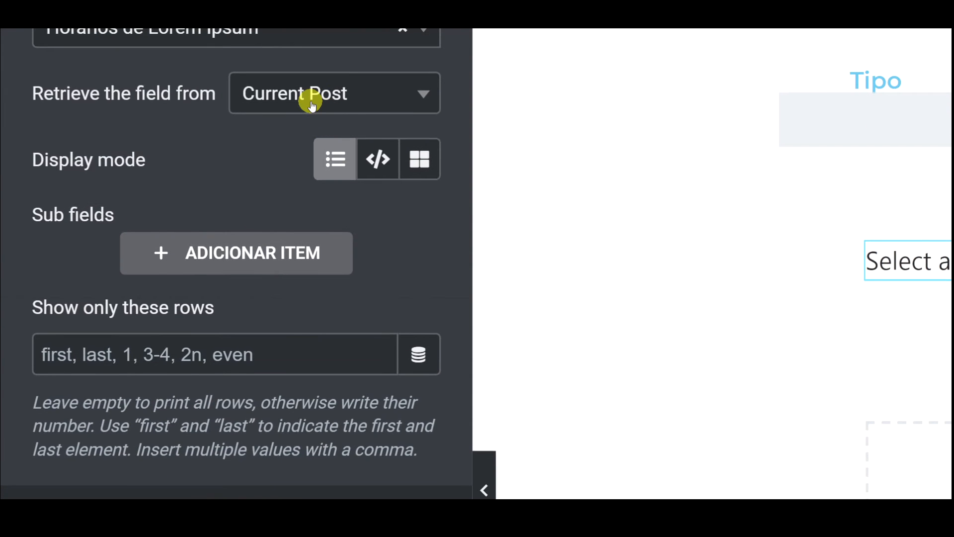
- Review the field source options and preview the HTML & Tokens, Template and list display modes of the ACF Repeater widget
{"action": "left_click", "coordinate": [426, 95]}
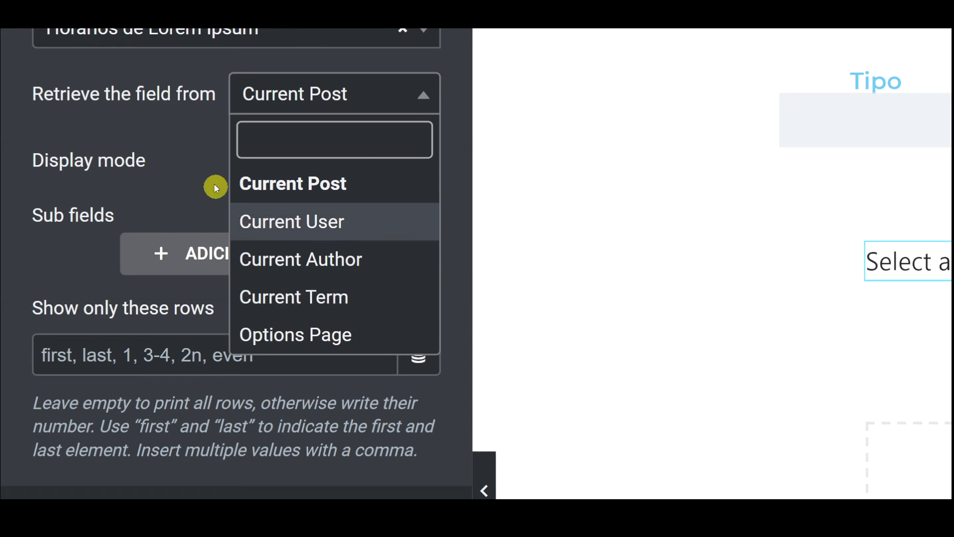
{"action": "left_click", "coordinate": [198, 164]}
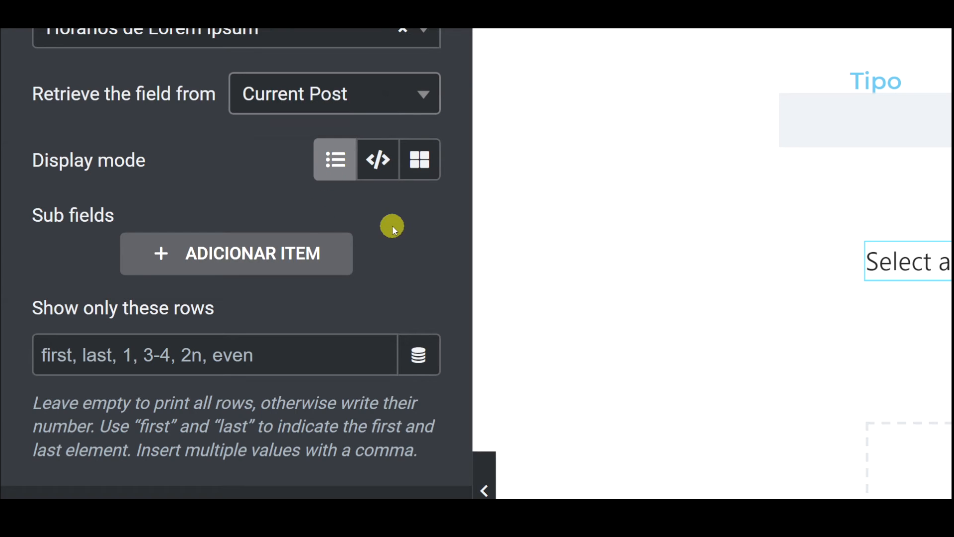
{"action": "left_click", "coordinate": [382, 172]}
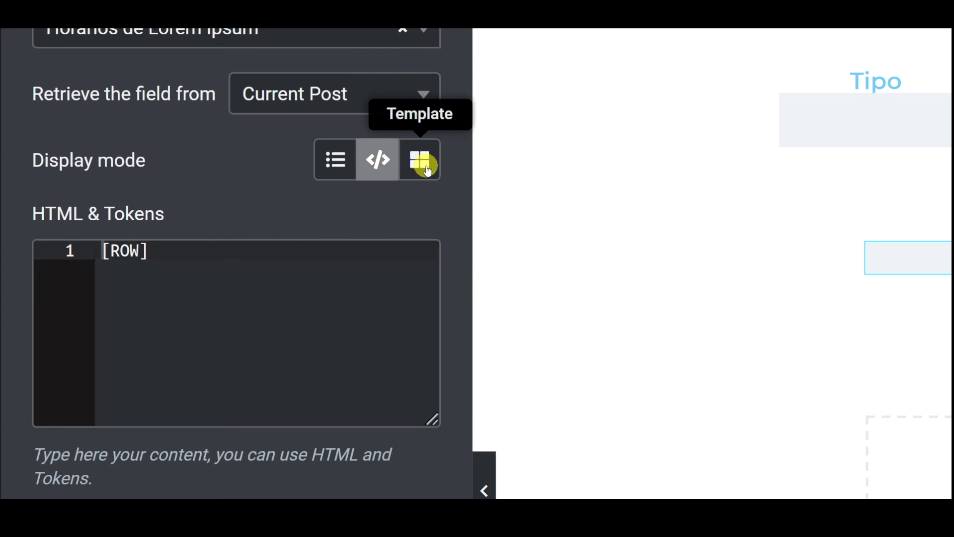
{"action": "left_click", "coordinate": [420, 168]}
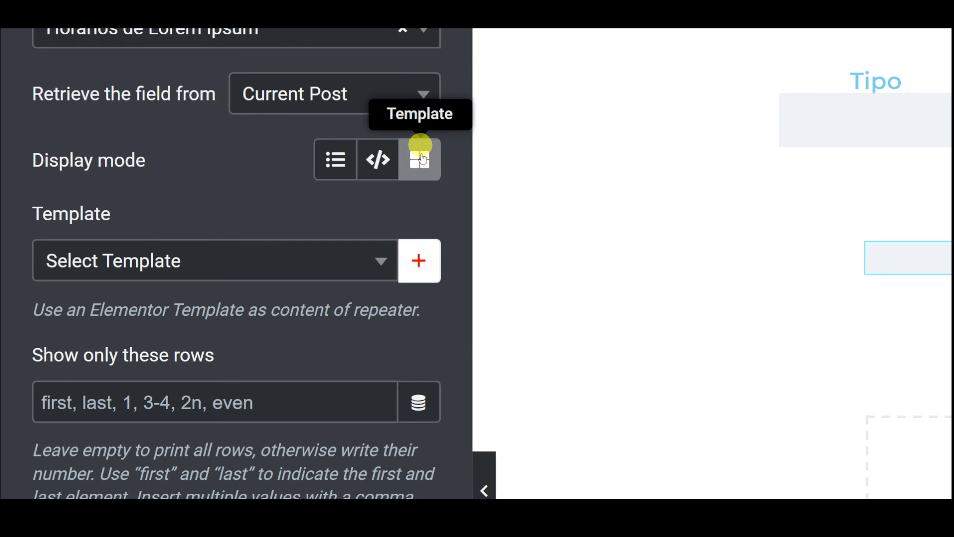
{"action": "left_click", "coordinate": [324, 158]}
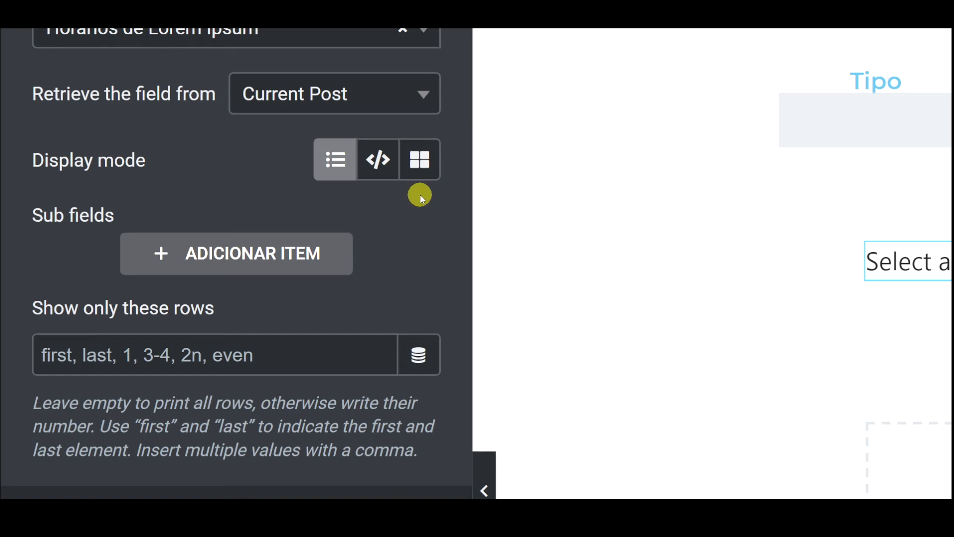
- Set the repeater's display mode to Template and choose [21] Tabela de Horários as its row template
{"action": "left_click", "coordinate": [420, 160]}
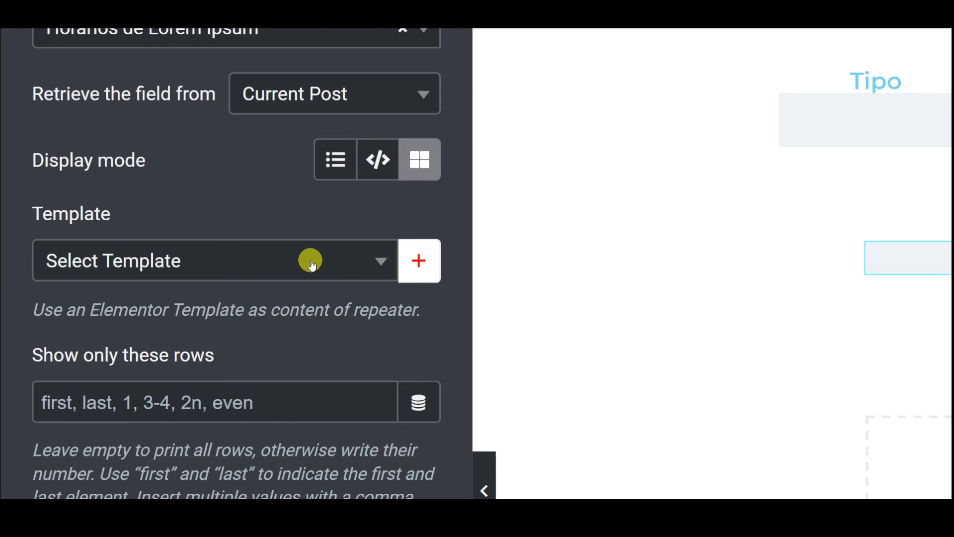
{"action": "left_click", "coordinate": [208, 274]}
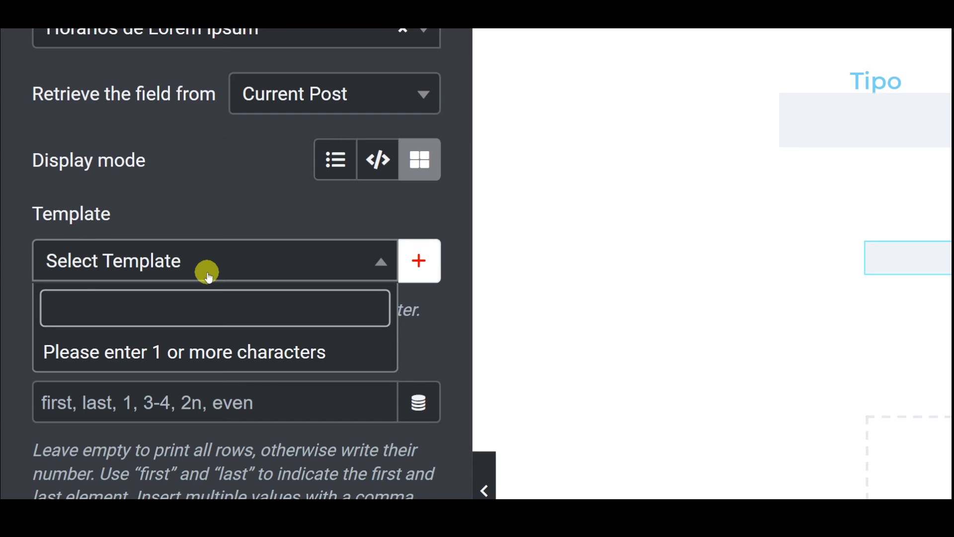
{"action": "type", "text": "ho"}
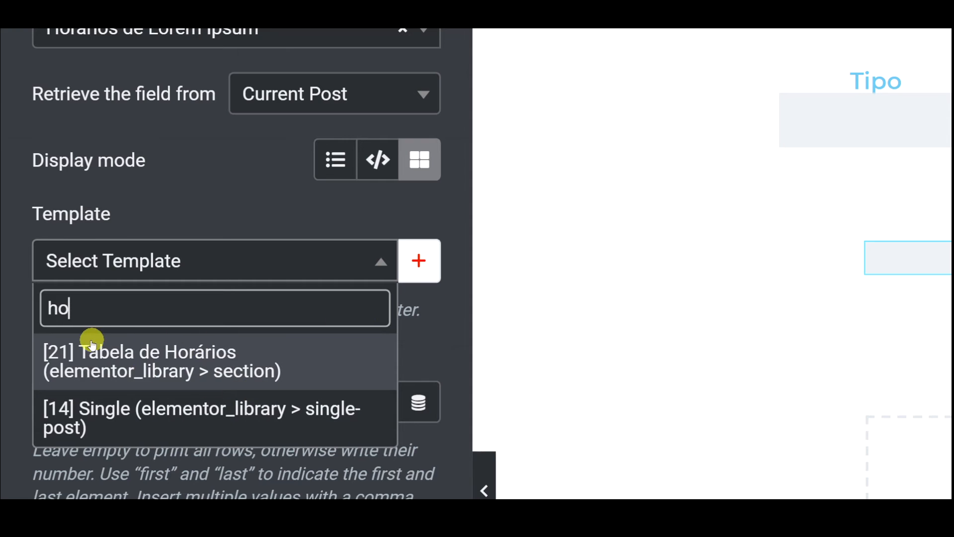
{"action": "left_click", "coordinate": [131, 367]}
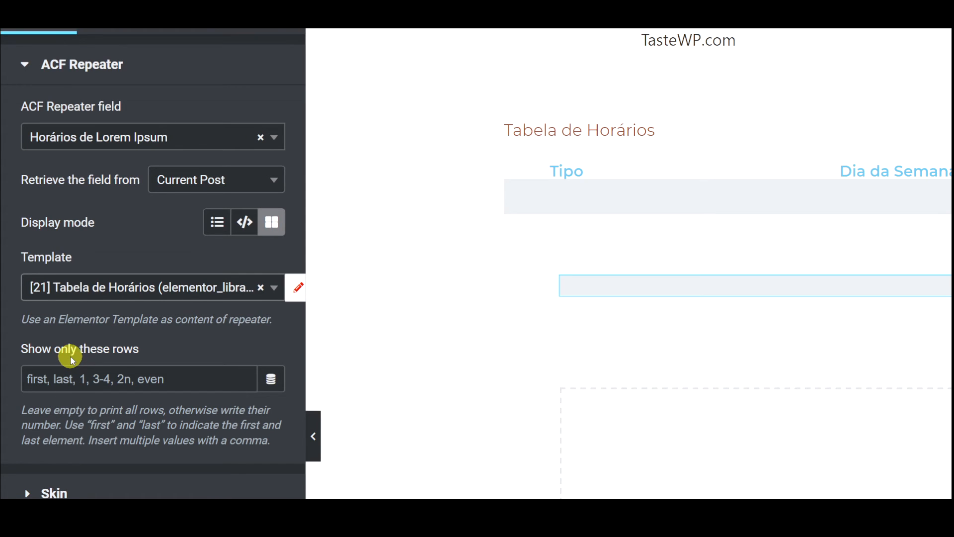
- Set the ACF Repeater widget's skin to Table and enable Table Heading
{"action": "left_click", "coordinate": [101, 493]}
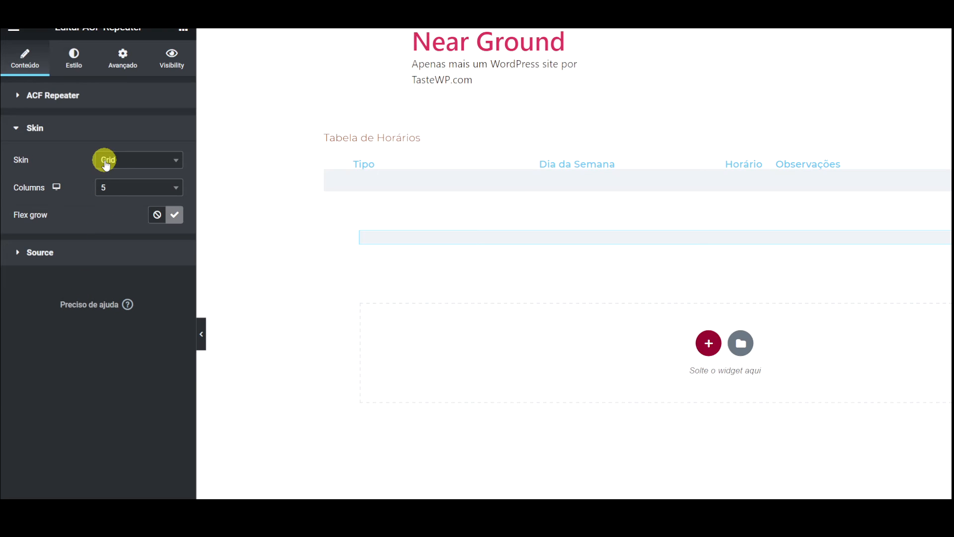
{"action": "left_click", "coordinate": [137, 160]}
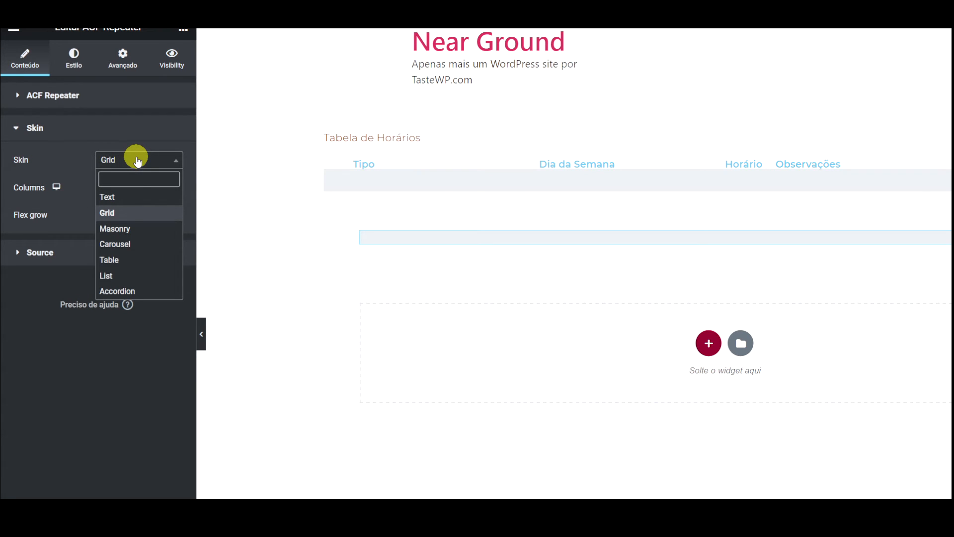
{"action": "left_click", "coordinate": [138, 263]}
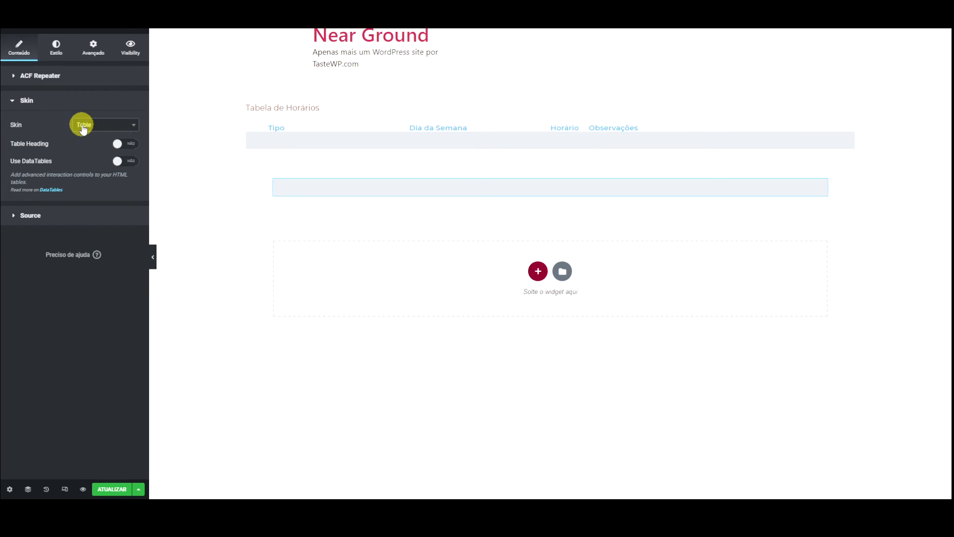
{"action": "left_click", "coordinate": [83, 127]}
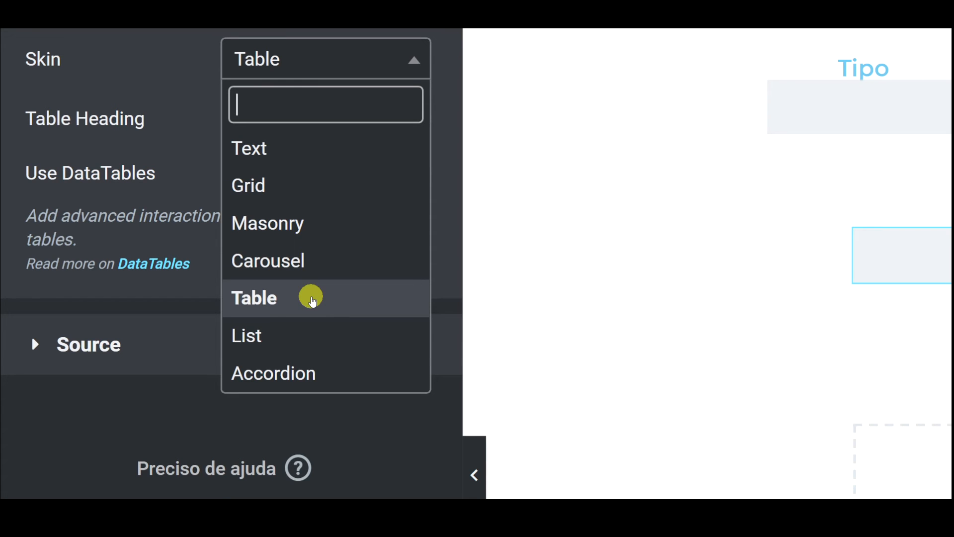
{"action": "left_click", "coordinate": [311, 299]}
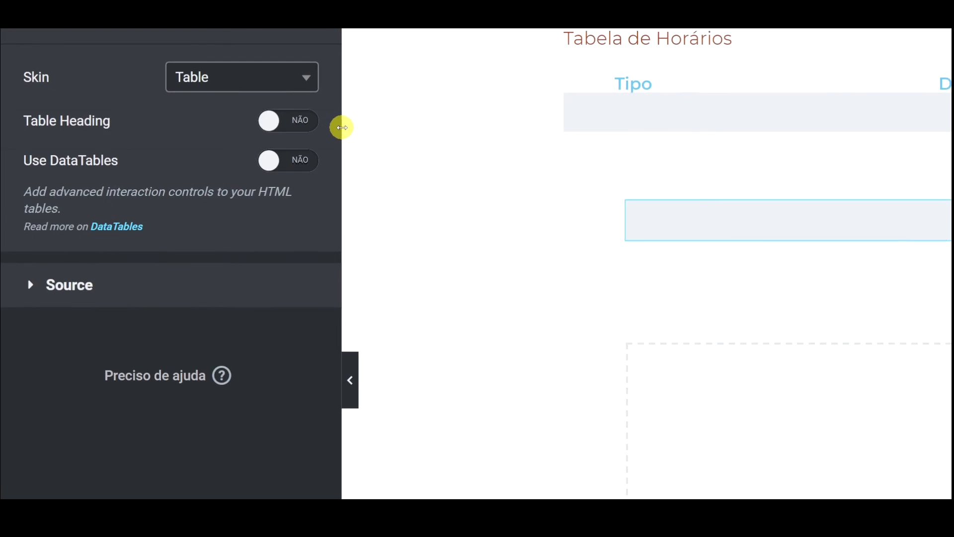
{"action": "left_click", "coordinate": [243, 121]}
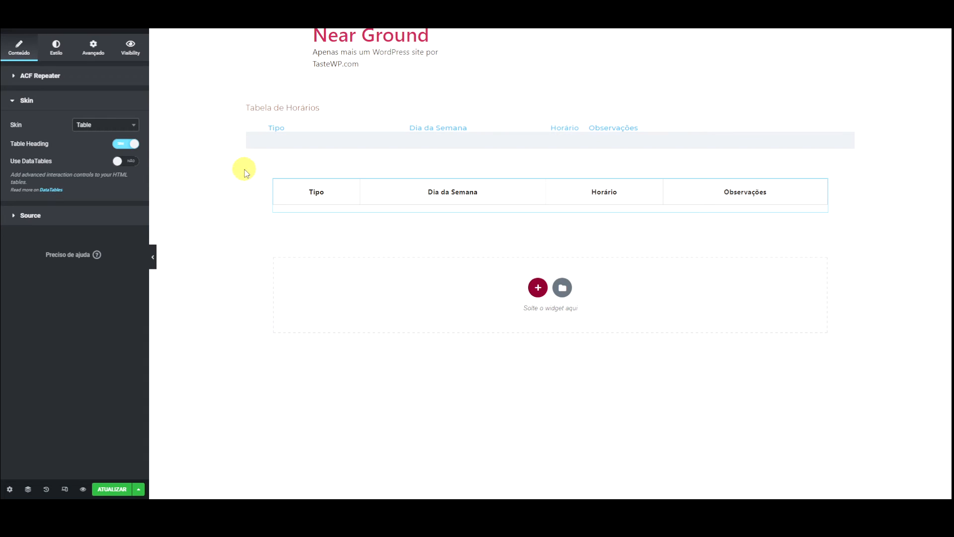
- Try Use DataTables on the repeater table, turn it off again, and check the widget's Source settings
{"action": "left_click", "coordinate": [126, 160]}
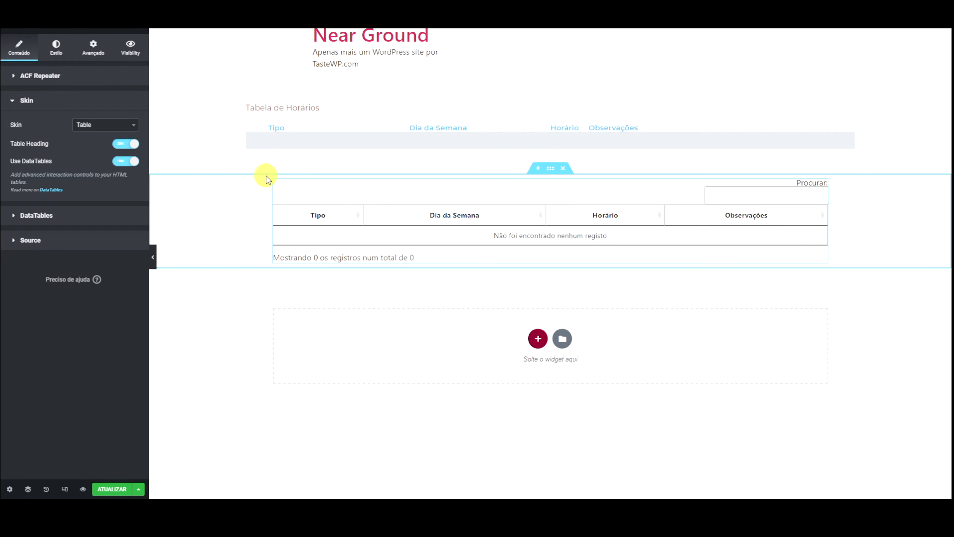
{"action": "left_click", "coordinate": [127, 162]}
{"action": "left_click", "coordinate": [86, 219]}
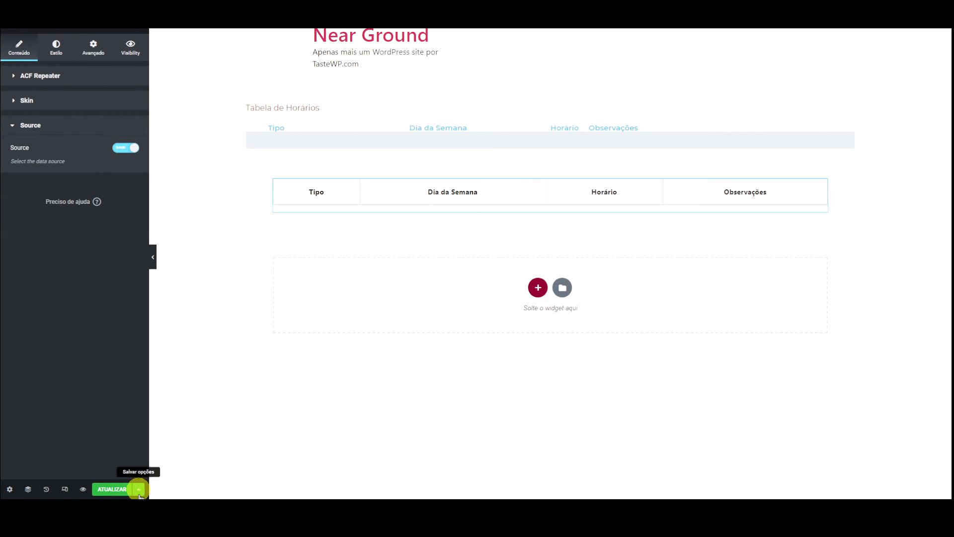
- Turn off Table Heading in the widget's Skin settings and update the template
{"action": "left_click", "coordinate": [112, 101]}
{"action": "left_click", "coordinate": [125, 143]}
{"action": "left_click", "coordinate": [112, 489]}
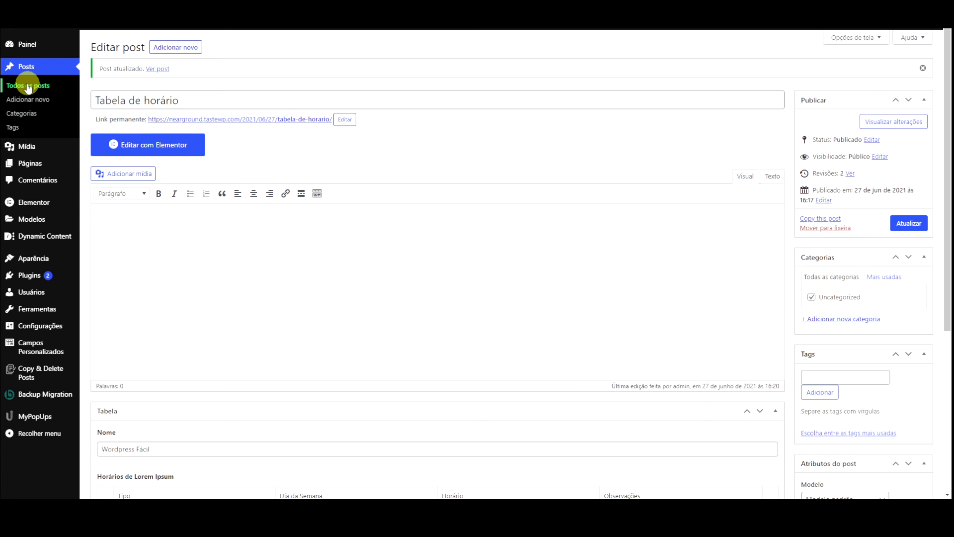
- Review the Horários de Lorem Ipsum rows on the edit screen of the Tabela de horário post
{"action": "scroll", "coordinate": [380, 144], "scroll_direction": "down", "scroll_amount": 5}
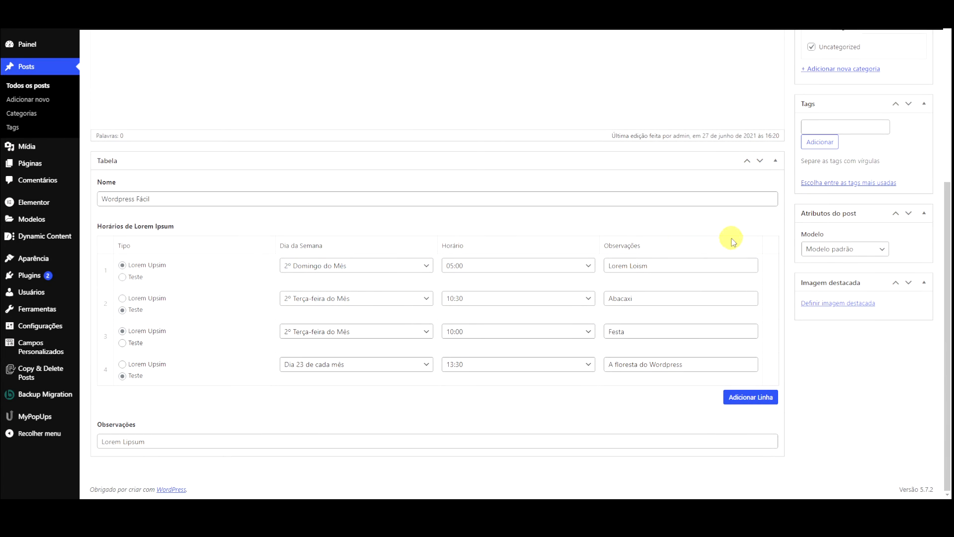
{"action": "scroll", "coordinate": [780, 236], "scroll_direction": "up", "scroll_amount": 2}
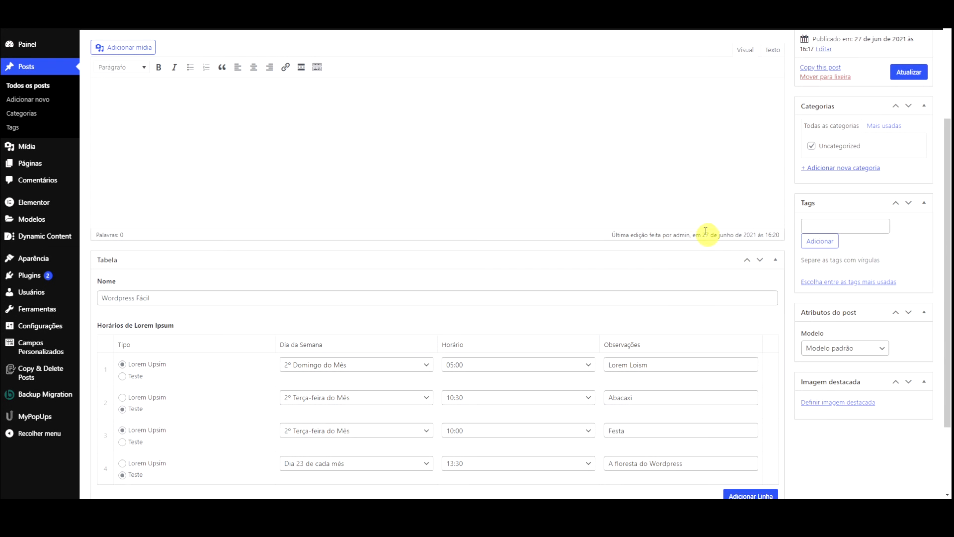
{"action": "scroll", "coordinate": [748, 209], "scroll_direction": "down", "scroll_amount": 2}
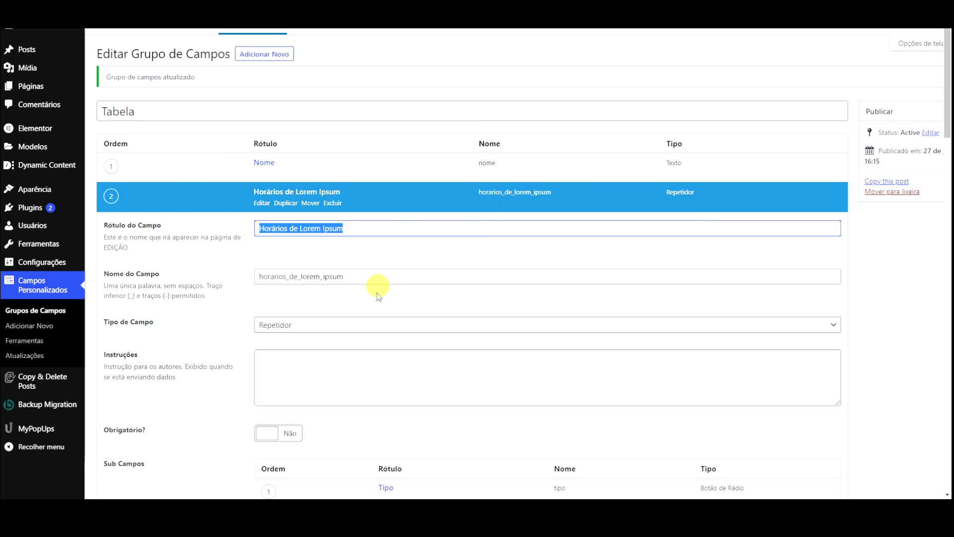
- Set the Horários de Lorem Ipsum repeater's layout to Bloco in the Tabela field group and update the group
{"action": "scroll", "coordinate": [377, 300], "scroll_direction": "down", "scroll_amount": 10}
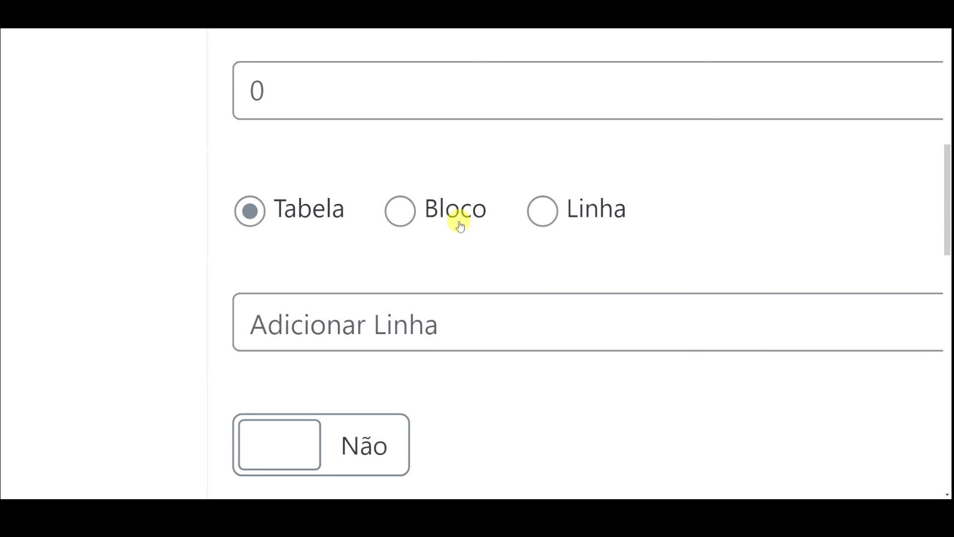
{"action": "left_click", "coordinate": [402, 219]}
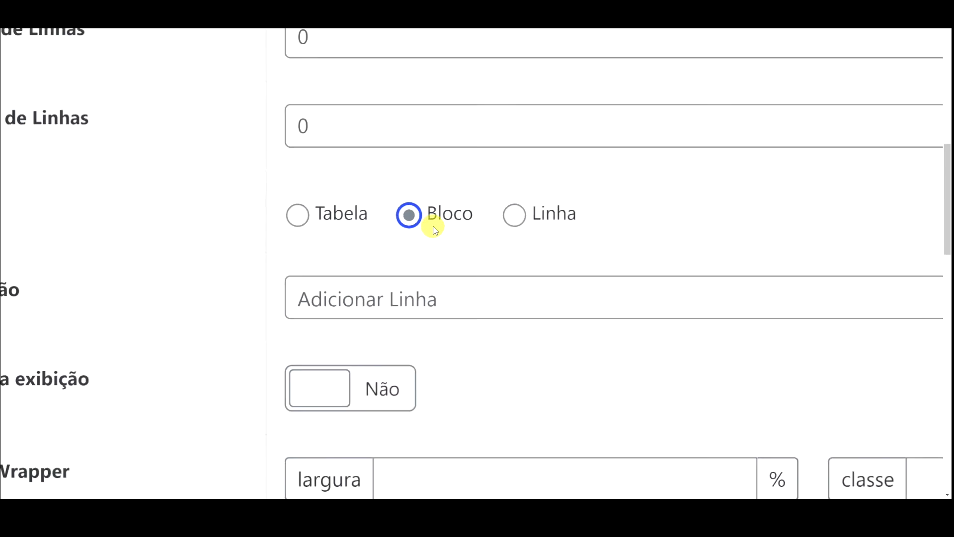
{"action": "scroll", "coordinate": [850, 198], "scroll_direction": "up", "scroll_amount": 15}
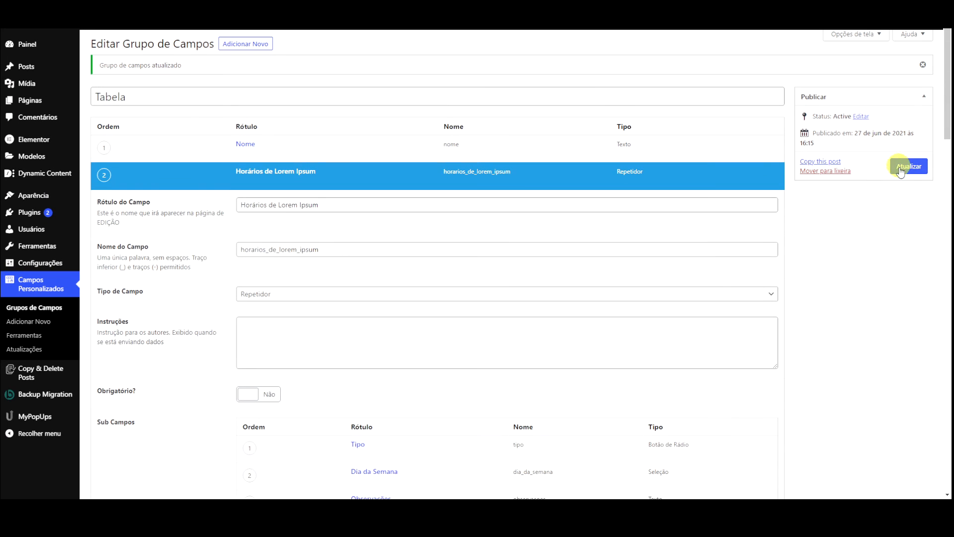
{"action": "left_click", "coordinate": [901, 171]}
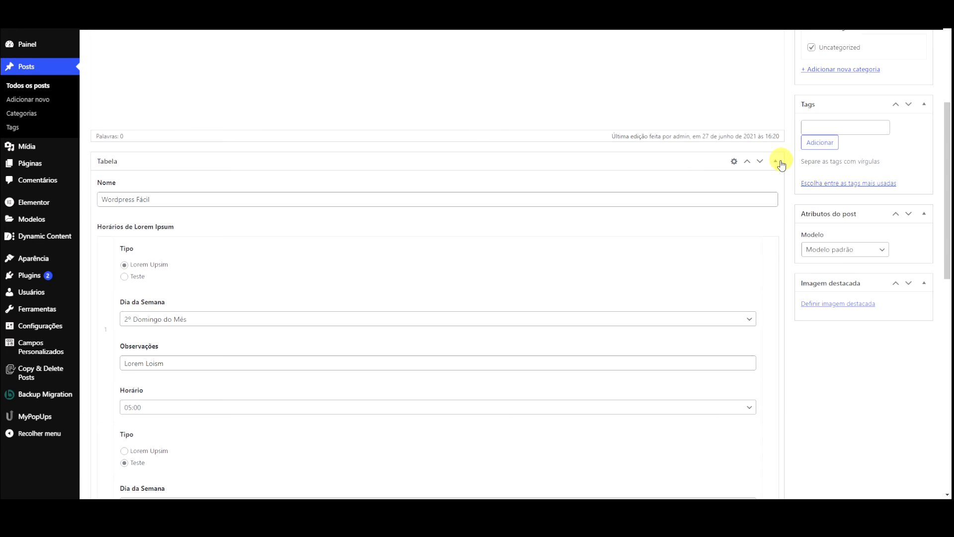
- Examine how the repeater rows are arranged in the post editor with the Bloco layout
{"action": "scroll", "coordinate": [786, 166], "scroll_direction": "down", "scroll_amount": 3}
{"action": "scroll", "coordinate": [273, 175], "scroll_direction": "down", "scroll_amount": 3}
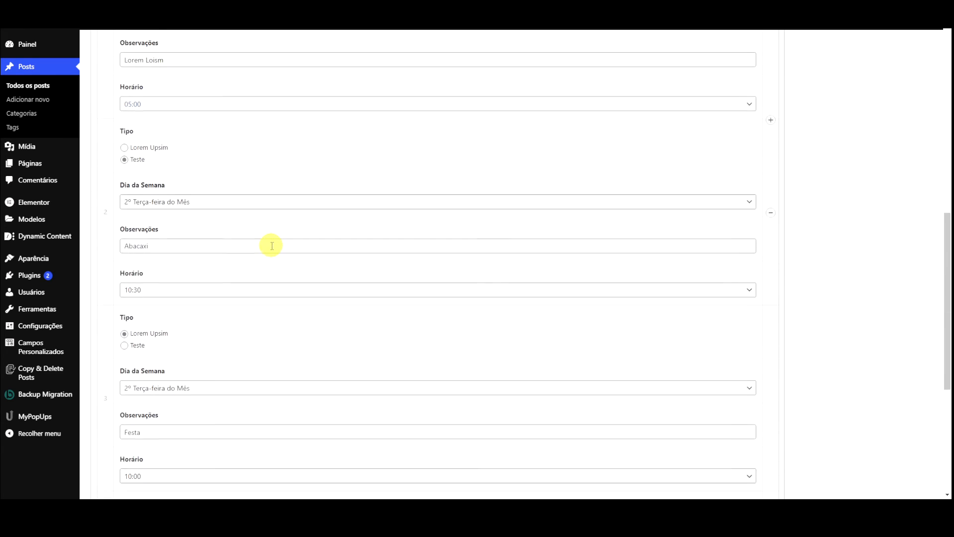
{"action": "scroll", "coordinate": [272, 246], "scroll_direction": "down", "scroll_amount": 3}
{"action": "scroll", "coordinate": [271, 245], "scroll_direction": "up", "scroll_amount": 5}
- Switch the Horários de Lorem Ipsum repeater's layout to Linha, update the field group, and view its rows in the post editor
{"action": "left_click", "coordinate": [537, 15]}
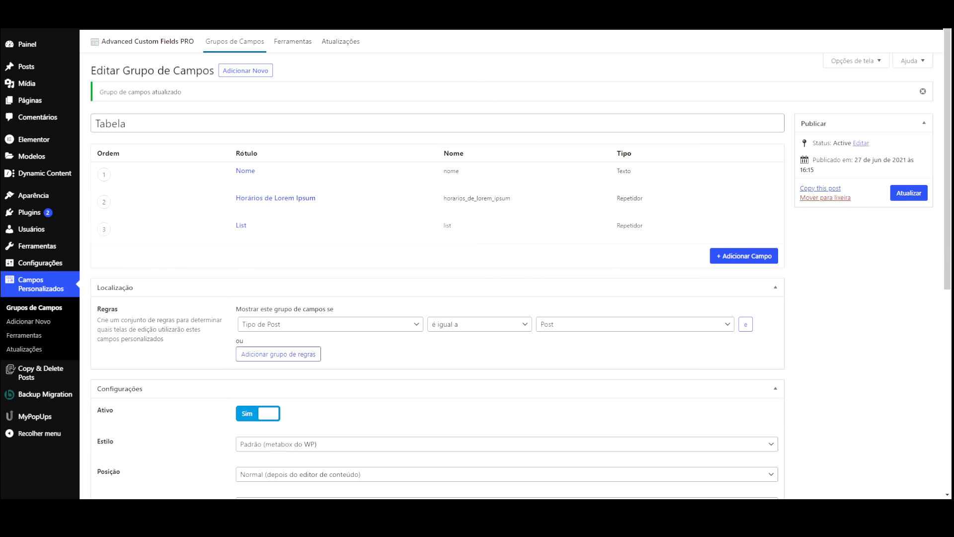
{"action": "scroll", "coordinate": [331, 311], "scroll_direction": "down", "scroll_amount": 1}
{"action": "scroll", "coordinate": [331, 310], "scroll_direction": "down", "scroll_amount": 5}
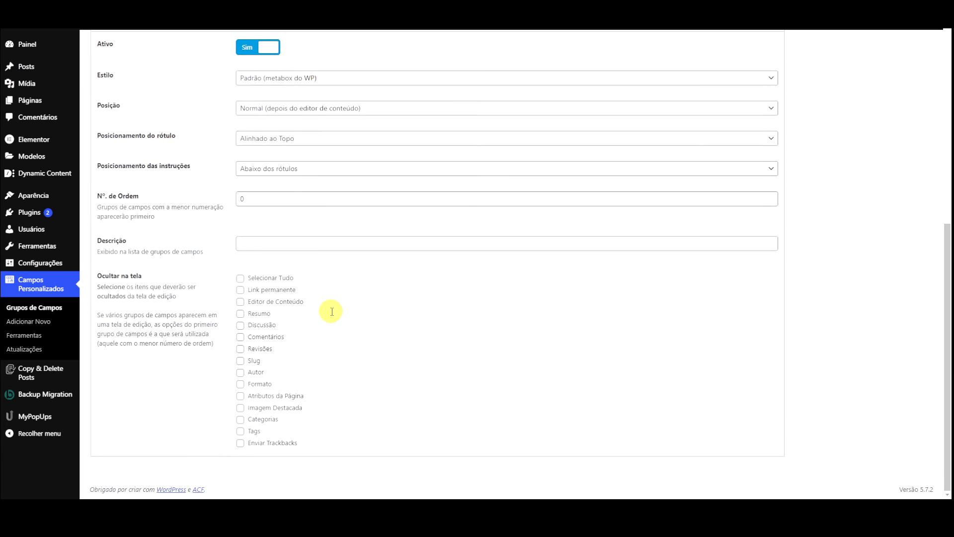
{"action": "scroll", "coordinate": [325, 303], "scroll_direction": "up", "scroll_amount": 4}
{"action": "scroll", "coordinate": [301, 172], "scroll_direction": "up", "scroll_amount": 2}
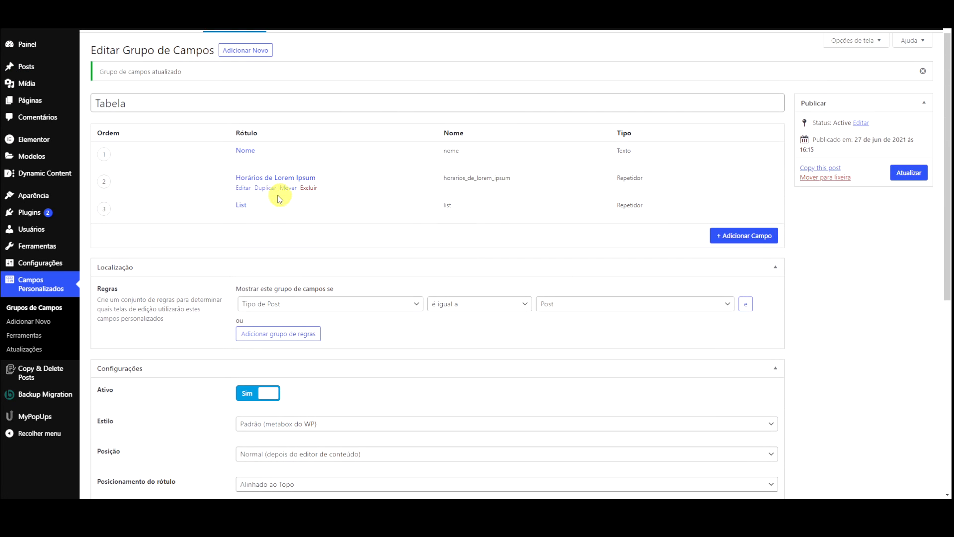
{"action": "left_click", "coordinate": [244, 187]}
{"action": "scroll", "coordinate": [383, 309], "scroll_direction": "down", "scroll_amount": 5}
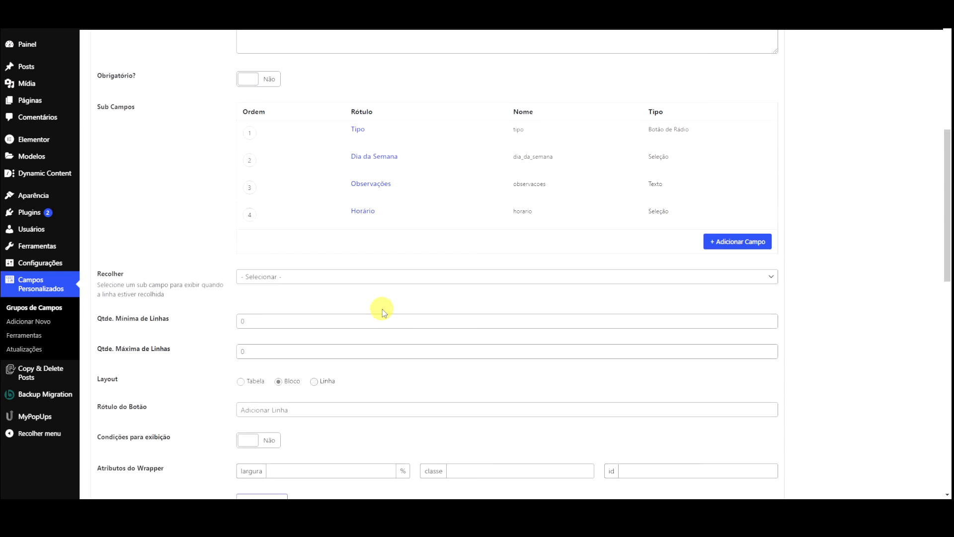
{"action": "left_click", "coordinate": [241, 358]}
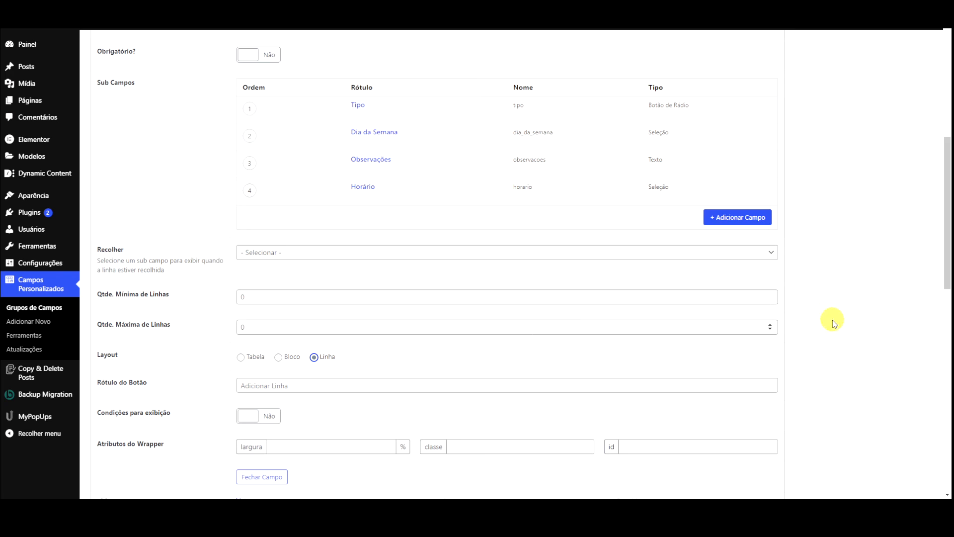
{"action": "scroll", "coordinate": [845, 308], "scroll_direction": "up", "scroll_amount": 5}
{"action": "left_click", "coordinate": [907, 193]}
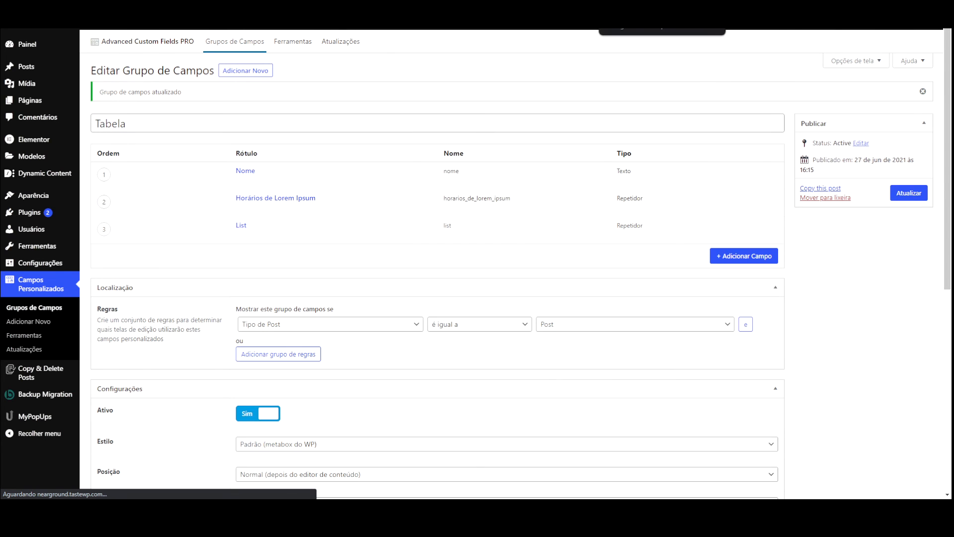
{"action": "left_click", "coordinate": [627, 9]}
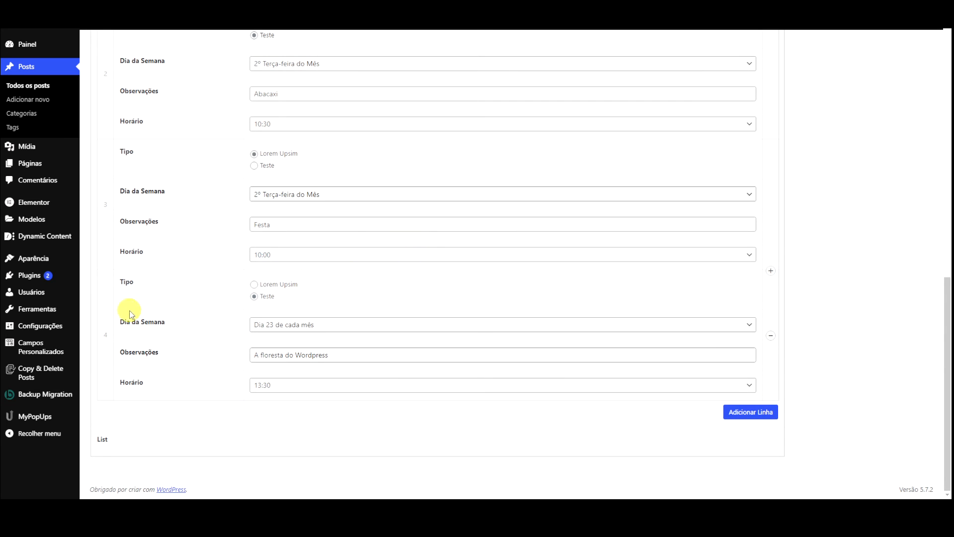
{"action": "scroll", "coordinate": [309, 202], "scroll_direction": "up", "scroll_amount": 2}
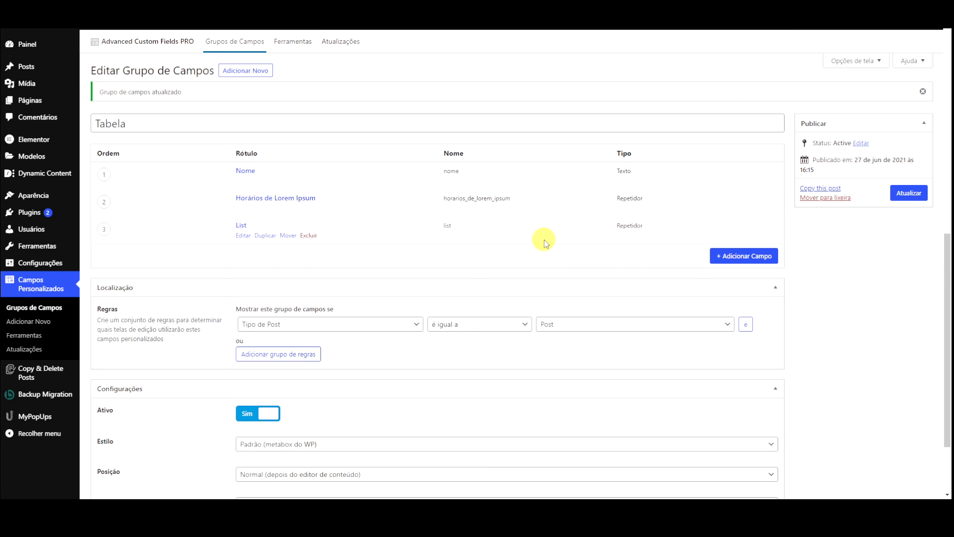
- Set the Horários de Lorem Ipsum repeater's layout back to Tabela and update the field group
{"action": "scroll", "coordinate": [251, 252], "scroll_direction": "down", "scroll_amount": 1}
{"action": "left_click", "coordinate": [242, 159]}
{"action": "scroll", "coordinate": [408, 302], "scroll_direction": "down", "scroll_amount": 7}
{"action": "left_click", "coordinate": [253, 284]}
{"action": "scroll", "coordinate": [854, 264], "scroll_direction": "up", "scroll_amount": 9}
{"action": "left_click", "coordinate": [903, 201]}
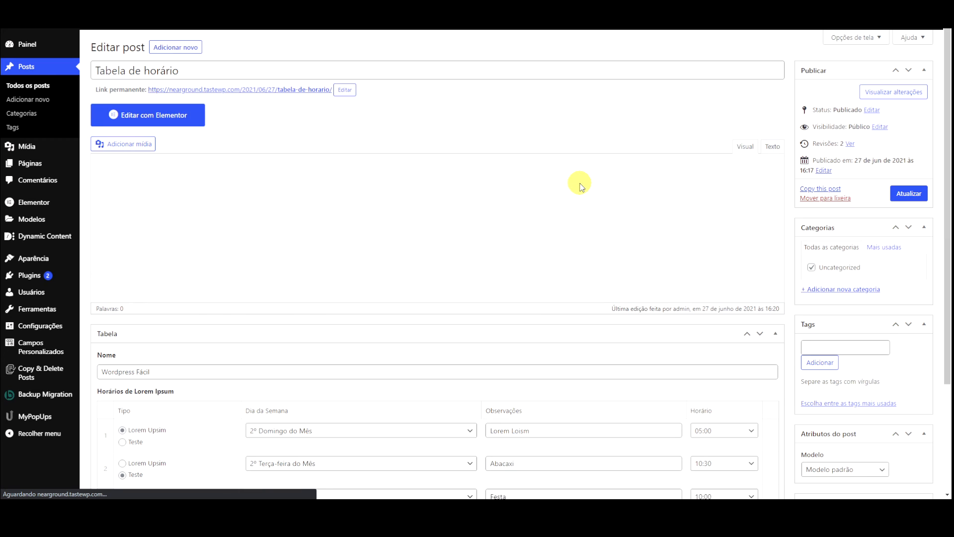
- Add a fifth row to the Horários de Lorem Ipsum repeater with 1º Sábado do Mês, observation t54y5y54y and time 09:30
{"action": "scroll", "coordinate": [616, 282], "scroll_direction": "down", "scroll_amount": 2}
{"action": "scroll", "coordinate": [696, 365], "scroll_direction": "up", "scroll_amount": 1}
{"action": "scroll", "coordinate": [748, 428], "scroll_direction": "down", "scroll_amount": 1}
{"action": "left_click", "coordinate": [744, 411]}
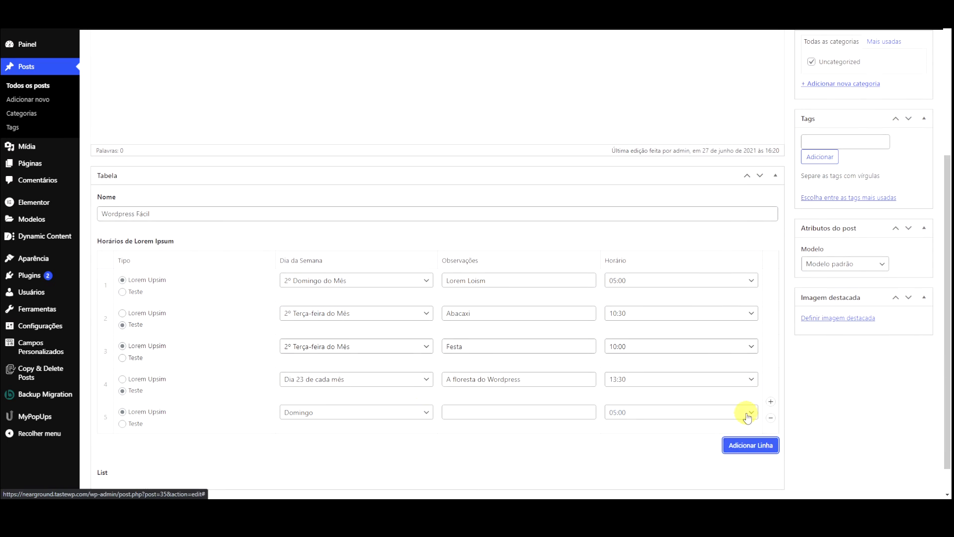
{"action": "left_click", "coordinate": [383, 412]}
{"action": "left_click", "coordinate": [397, 393]}
{"action": "left_click", "coordinate": [497, 416]}
{"action": "type", "text": "t54y5y54y"}
{"action": "left_click", "coordinate": [641, 416]}
{"action": "left_click", "coordinate": [666, 299]}
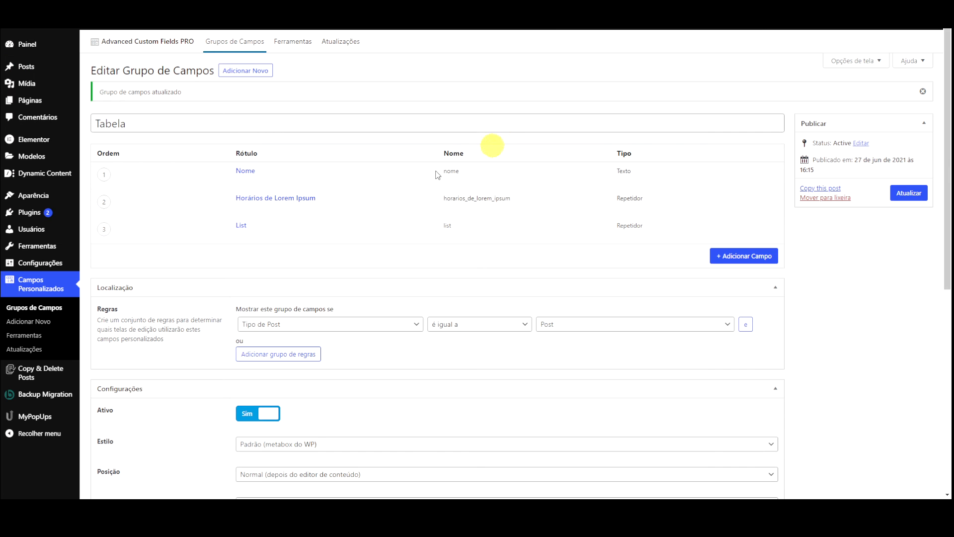
{"action": "left_click", "coordinate": [720, 256]}
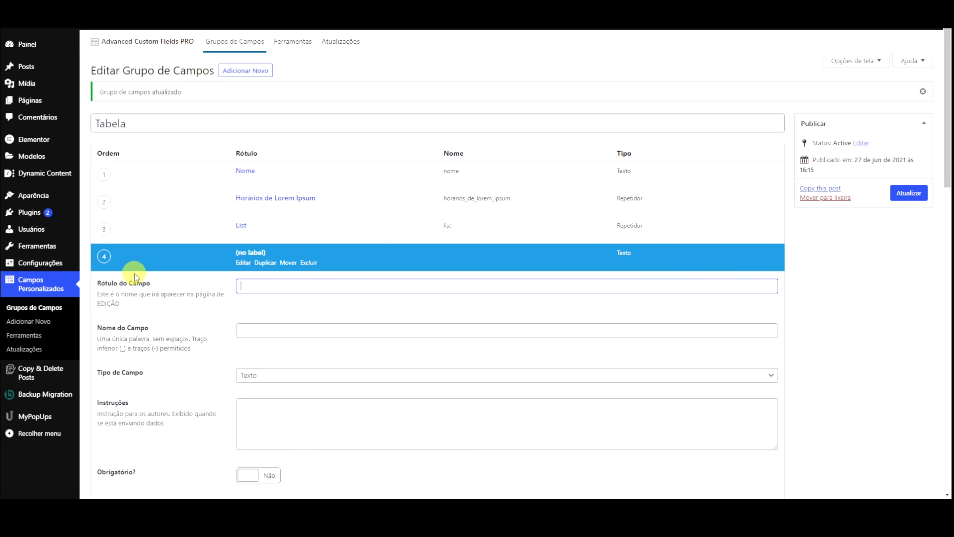
{"action": "scroll", "coordinate": [254, 415], "scroll_direction": "down", "scroll_amount": 5}
{"action": "left_click", "coordinate": [267, 407]}
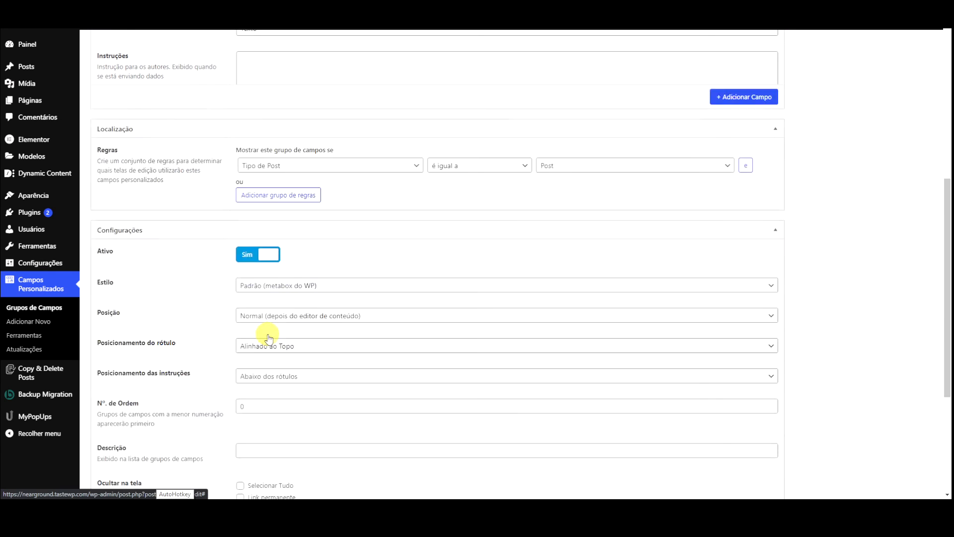
{"action": "scroll", "coordinate": [268, 313], "scroll_direction": "up", "scroll_amount": 3}
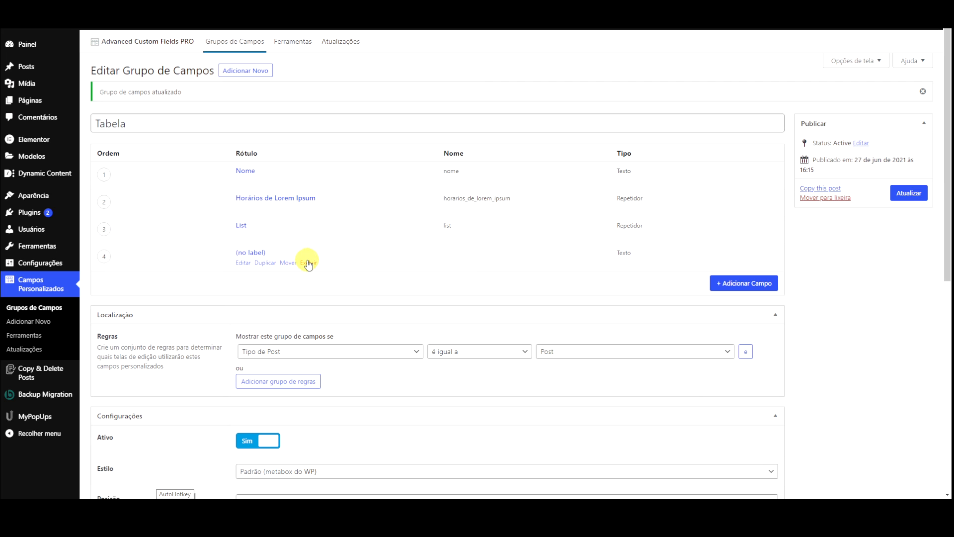
{"action": "left_click", "coordinate": [308, 263]}
{"action": "left_click", "coordinate": [321, 248]}
- Remove the List repeater field from the Tabela field group
{"action": "left_click", "coordinate": [308, 235]}
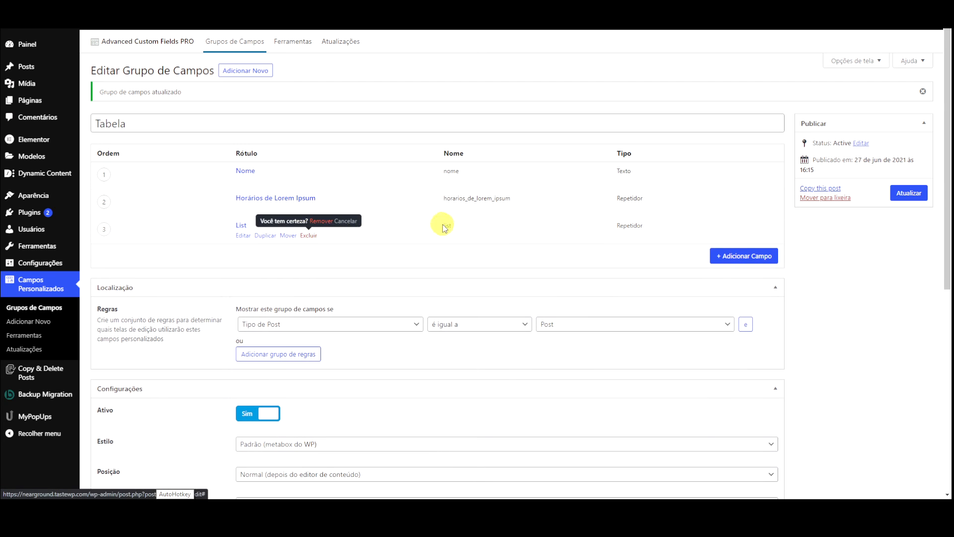
{"action": "left_click", "coordinate": [321, 220]}
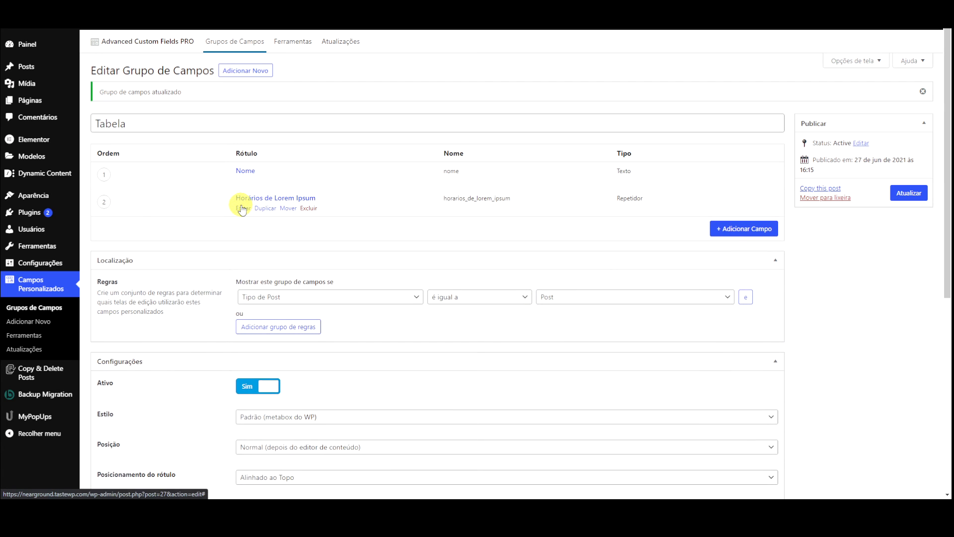
- Add a subfield labelled Imagem, with field type Imagem, to the Horários de Lorem Ipsum repeater
{"action": "left_click", "coordinate": [242, 208]}
{"action": "scroll", "coordinate": [277, 213], "scroll_direction": "down", "scroll_amount": 3}
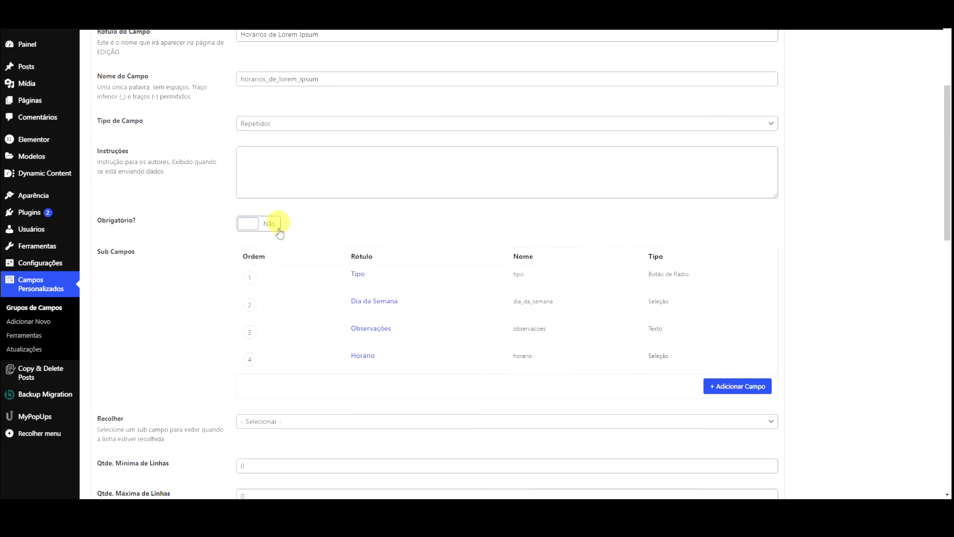
{"action": "left_click", "coordinate": [726, 387]}
{"action": "scroll", "coordinate": [404, 297], "scroll_direction": "down", "scroll_amount": 5}
{"action": "type", "text": "Imagem"}
{"action": "key", "text": "Tab"}
{"action": "key", "text": "Tab"}
{"action": "type", "text": "im"}
{"action": "scroll", "coordinate": [433, 320], "scroll_direction": "down", "scroll_amount": 4}
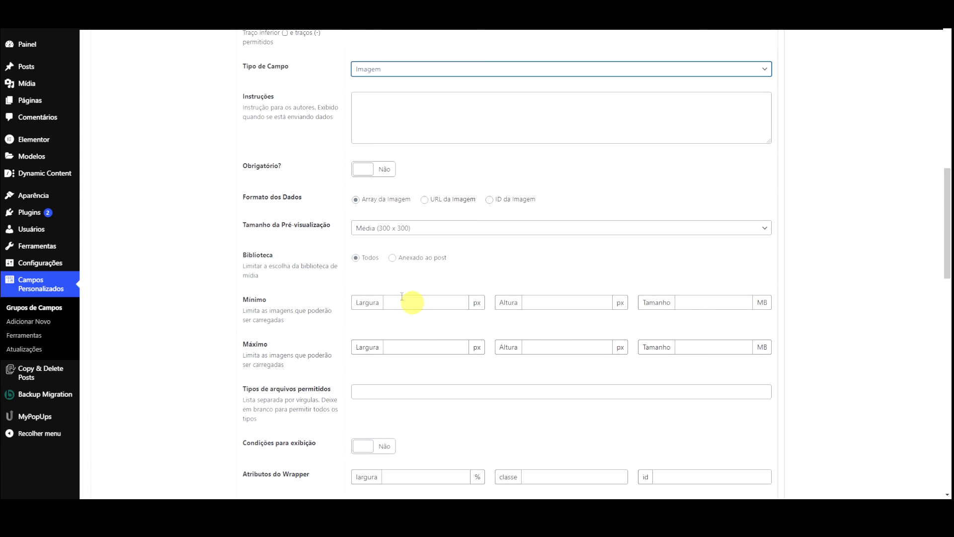
{"action": "scroll", "coordinate": [517, 288], "scroll_direction": "down", "scroll_amount": 5}
{"action": "scroll", "coordinate": [530, 268], "scroll_direction": "up", "scroll_amount": 5}
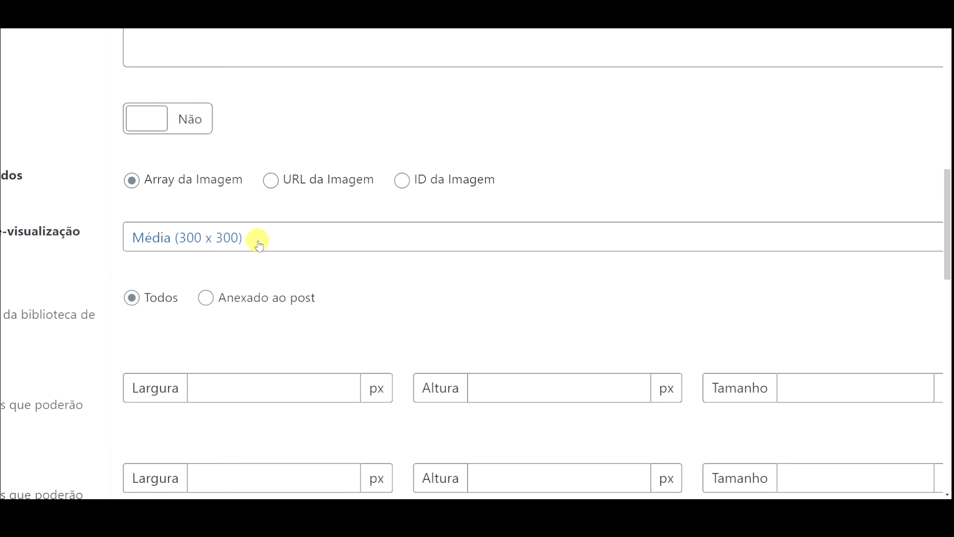
{"action": "scroll", "coordinate": [315, 400], "scroll_direction": "down", "scroll_amount": 5}
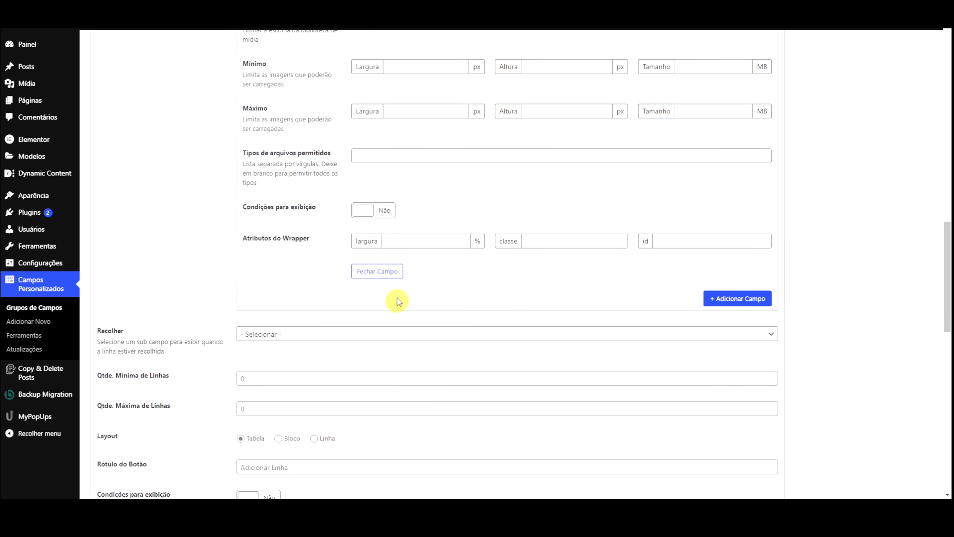
{"action": "left_click", "coordinate": [377, 270]}
- Move the Imagem subfield to the first position in the repeater and update the Tabela field group
{"action": "scroll", "coordinate": [591, 249], "scroll_direction": "up", "scroll_amount": 5}
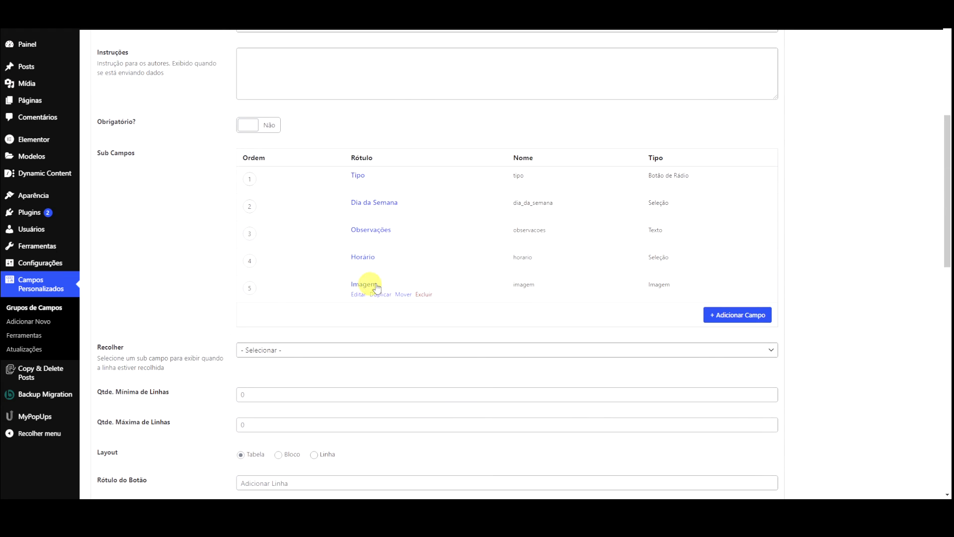
{"action": "left_click_drag", "start_coordinate": [250, 288], "coordinate": [262, 174]}
{"action": "scroll", "coordinate": [770, 149], "scroll_direction": "up", "scroll_amount": 5}
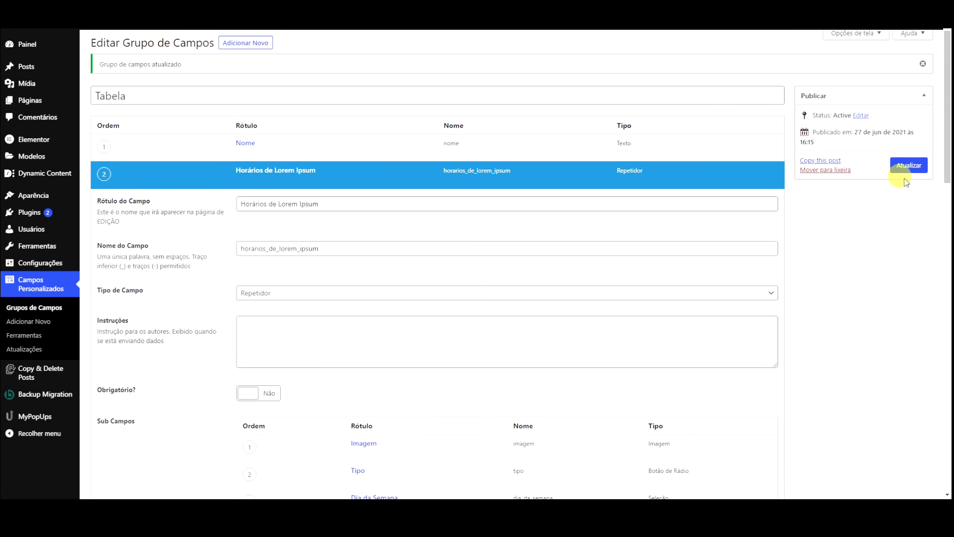
{"action": "left_click", "coordinate": [909, 169]}
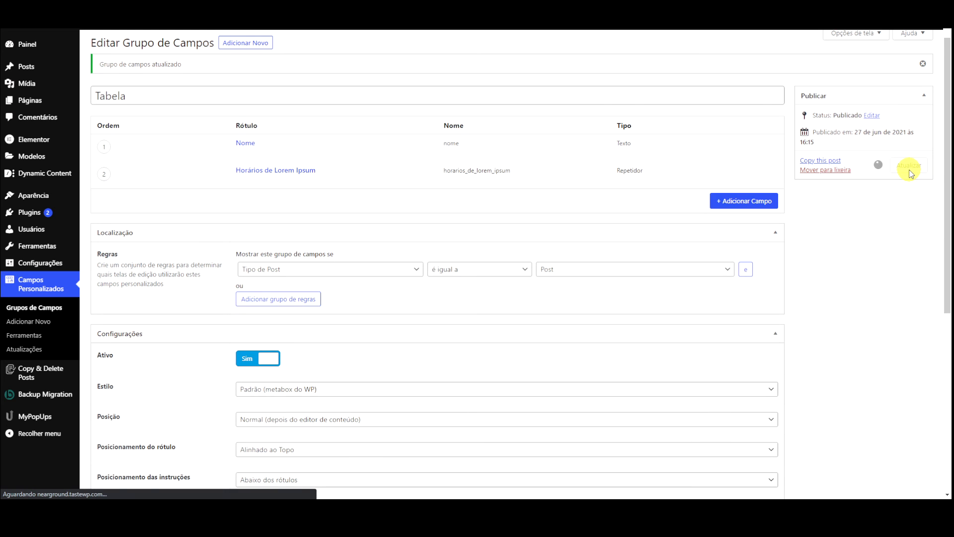
- Return to the Tabela de horário post editor and reload it to load the changed repeater fields
{"action": "left_click", "coordinate": [477, 10]}
{"action": "key", "text": "F5"}
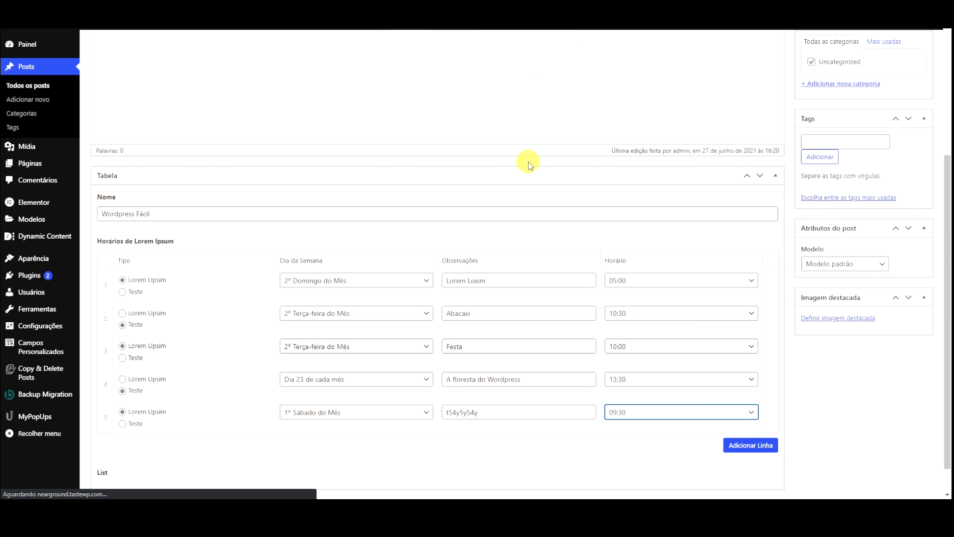
{"action": "left_click", "coordinate": [507, 60]}
{"action": "right_click", "coordinate": [534, 119]}
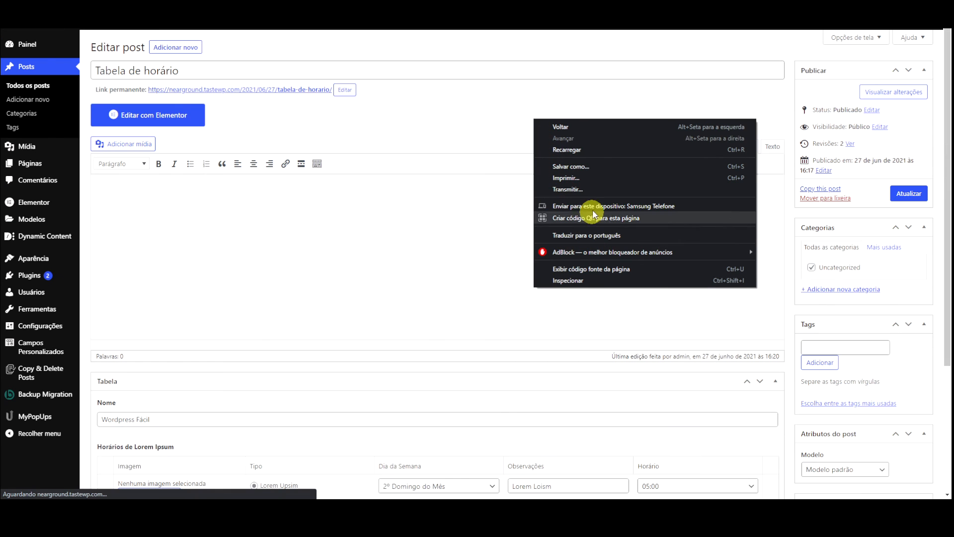
{"action": "left_click", "coordinate": [590, 151]}
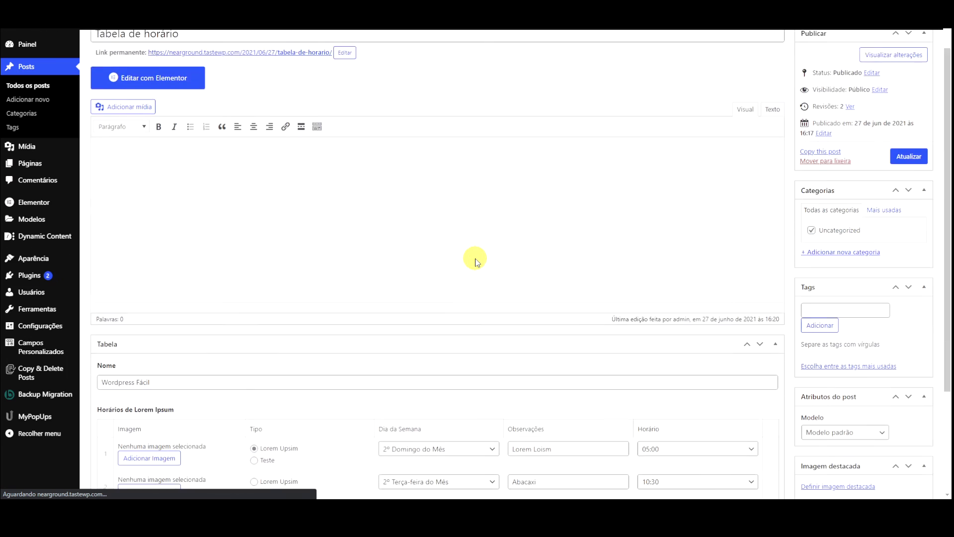
- Assign placeholder-1.png from the media library to the first row's Imagem field, and remove it again
{"action": "left_click", "coordinate": [162, 340]}
{"action": "left_click", "coordinate": [130, 62]}
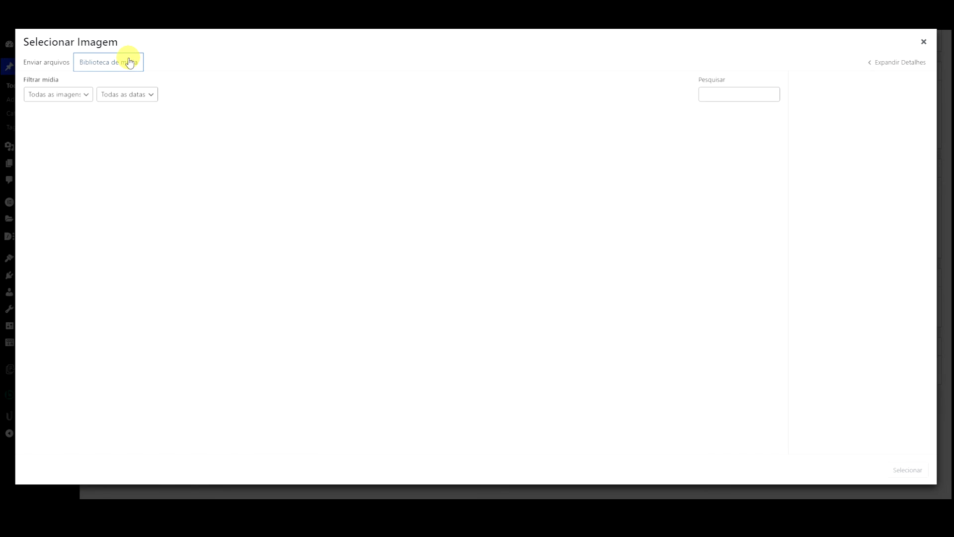
{"action": "left_click", "coordinate": [291, 141]}
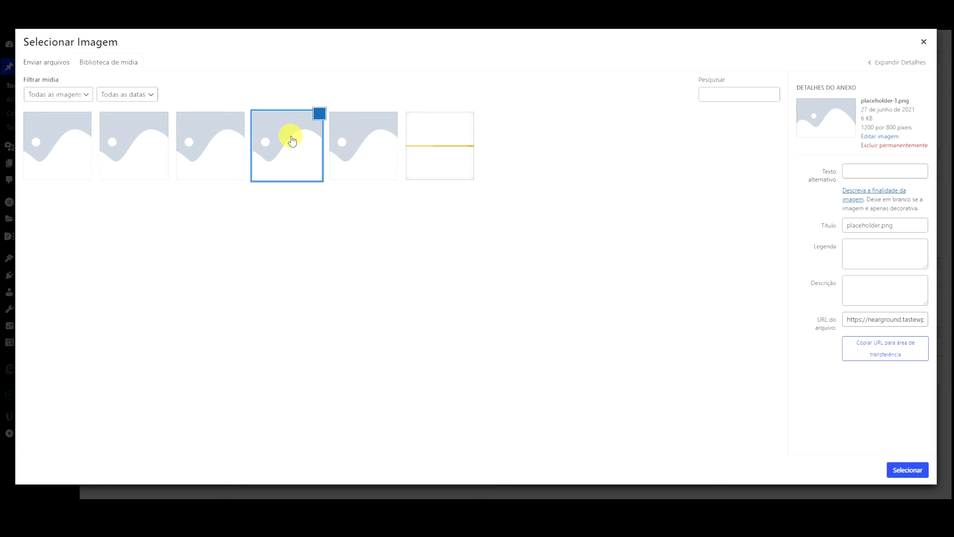
{"action": "left_click", "coordinate": [907, 470]}
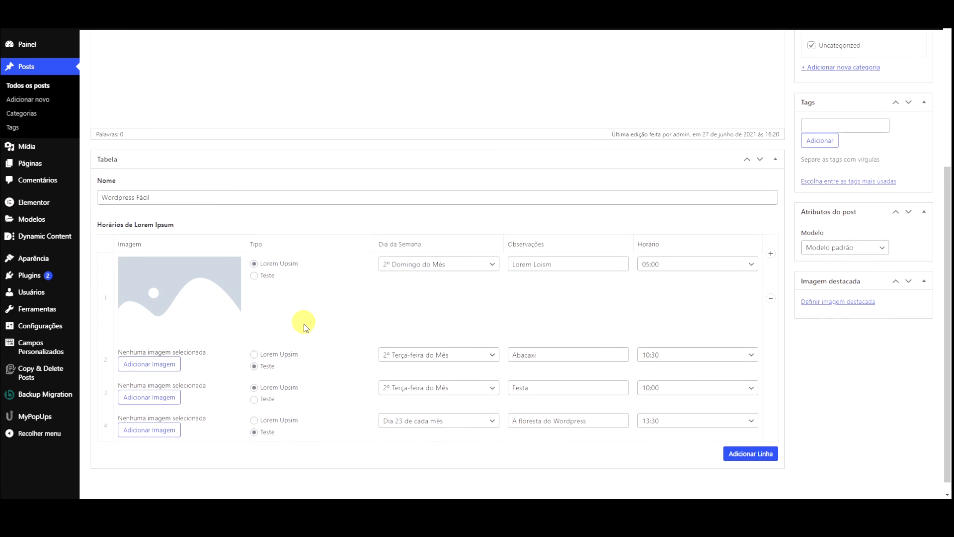
{"action": "scroll", "coordinate": [306, 328], "scroll_direction": "down", "scroll_amount": 1}
{"action": "mouse_move", "coordinate": [222, 319]}
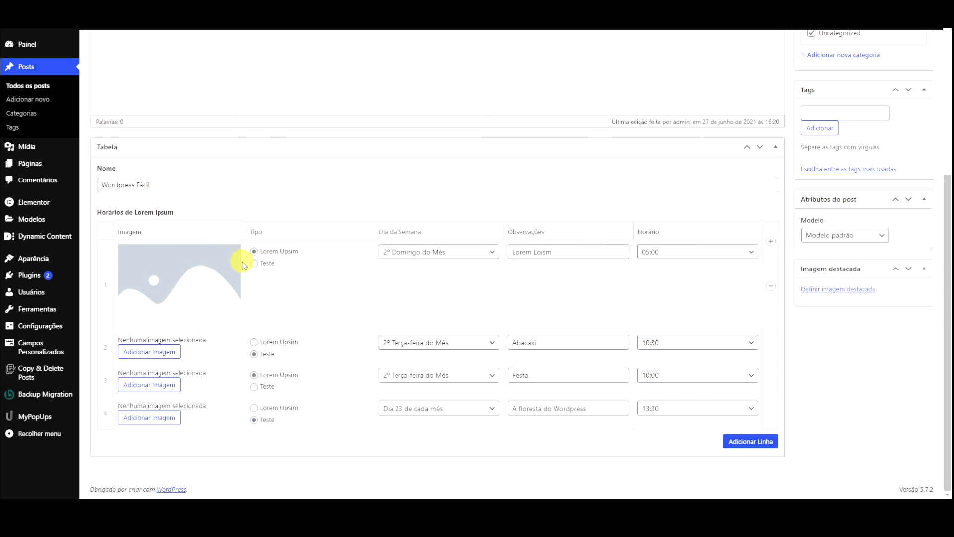
{"action": "left_click", "coordinate": [232, 254]}
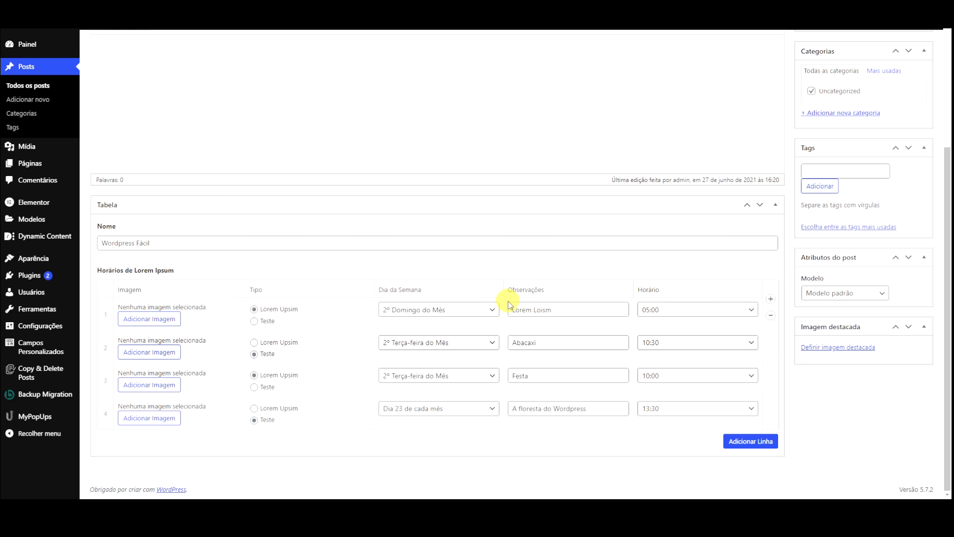
- Check the published schedule table, and upload a beach photo as the first repeater row's image in the post editor
{"action": "left_click", "coordinate": [758, 9]}
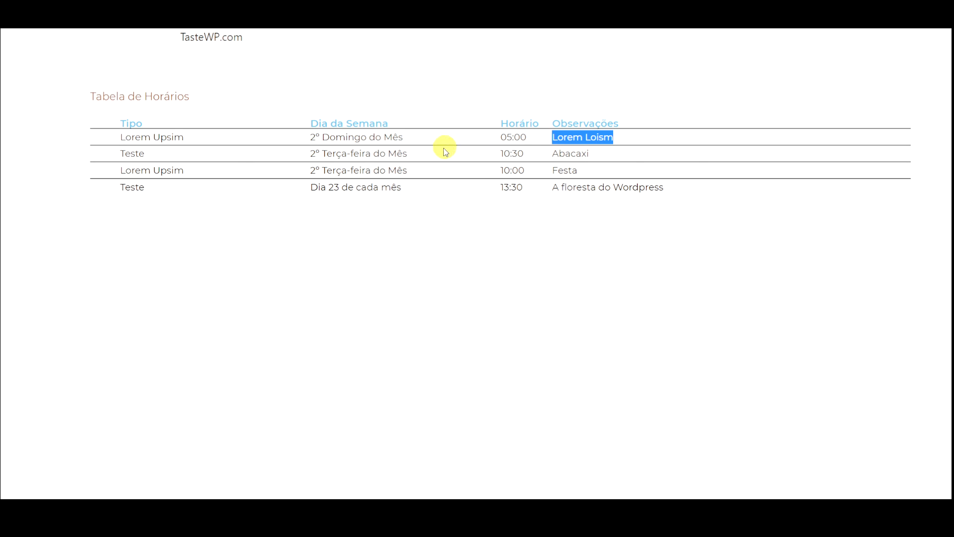
{"action": "left_click", "coordinate": [463, 97]}
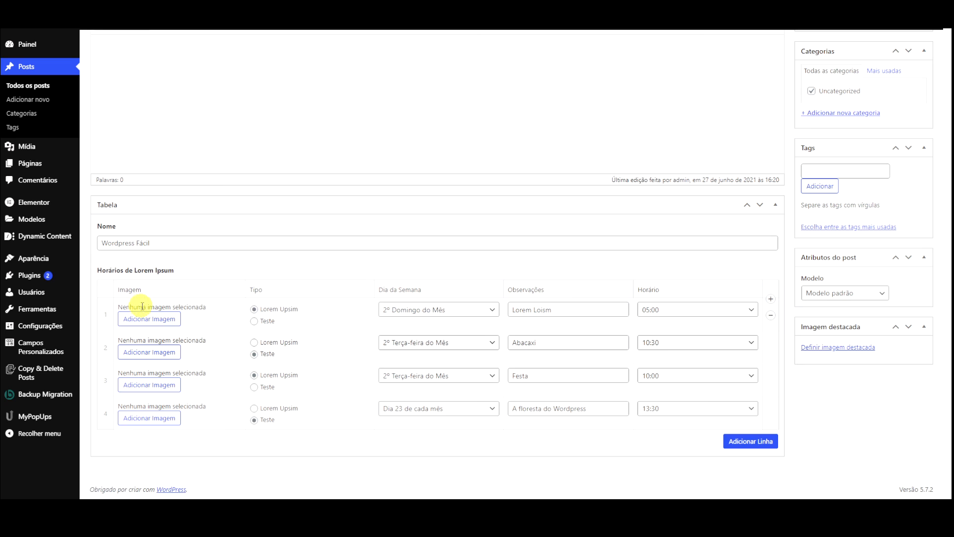
{"action": "left_click", "coordinate": [144, 321]}
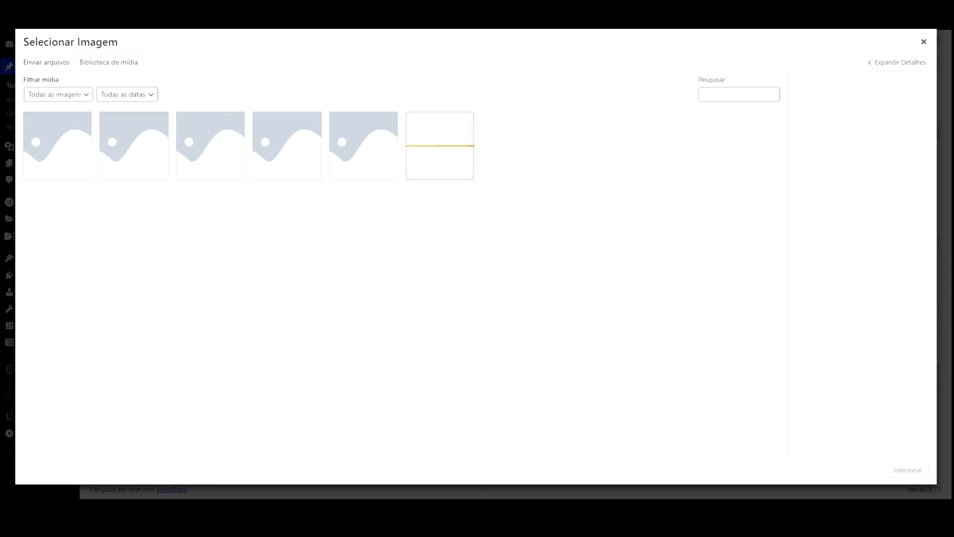
{"action": "left_click_drag", "start_coordinate": [0, 214], "coordinate": [180, 214]}
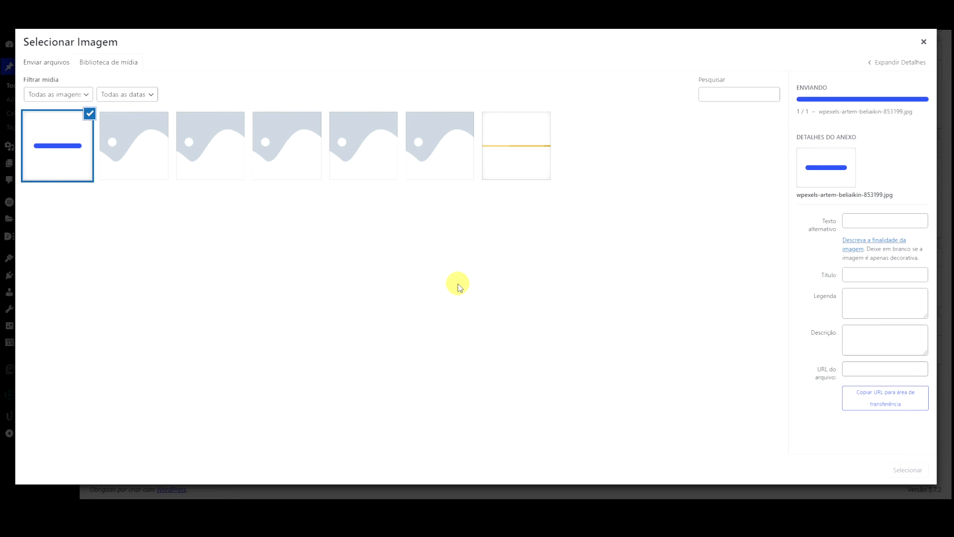
{"action": "left_click", "coordinate": [900, 468]}
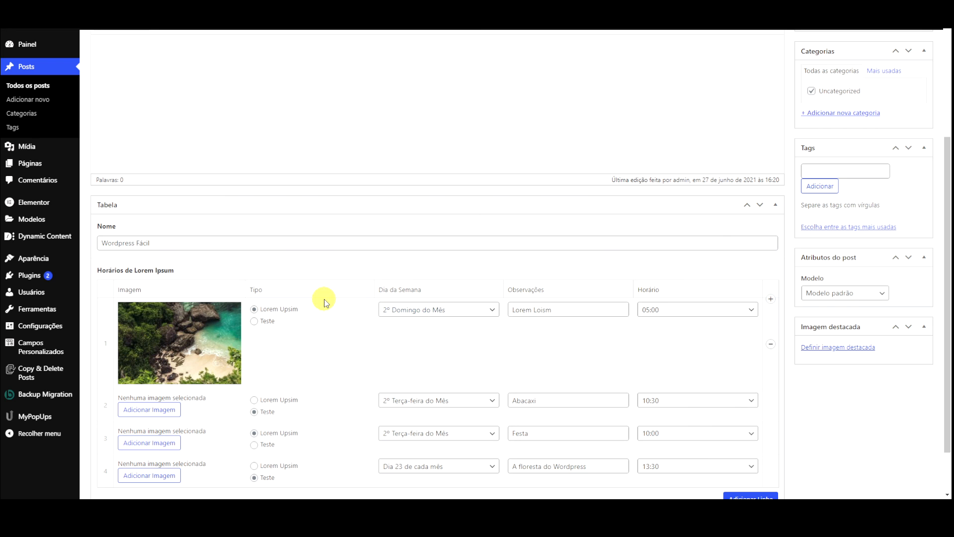
- Delete the fourth row of the Horários de Lorem Ipsum repeater and update the post
{"action": "scroll", "coordinate": [606, 354], "scroll_direction": "down", "scroll_amount": 2}
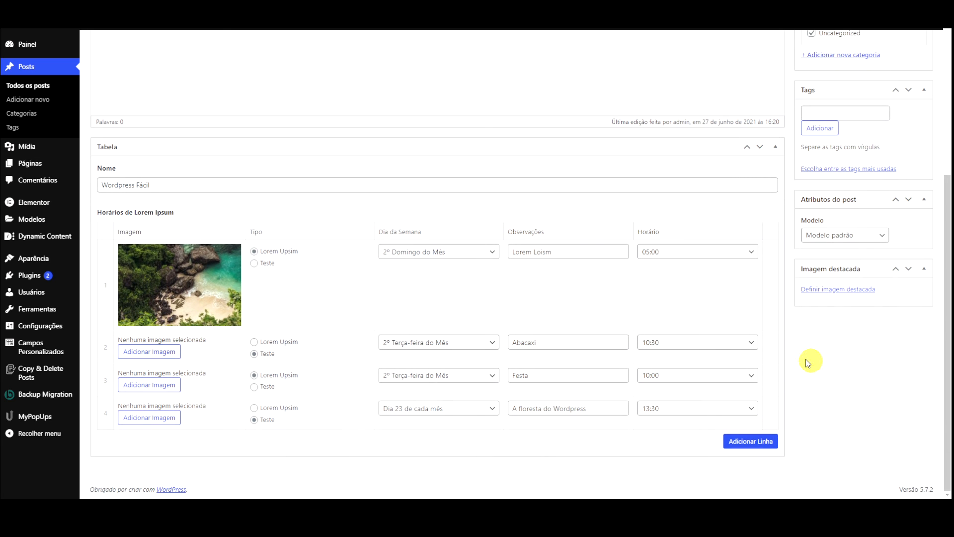
{"action": "left_click", "coordinate": [784, 401]}
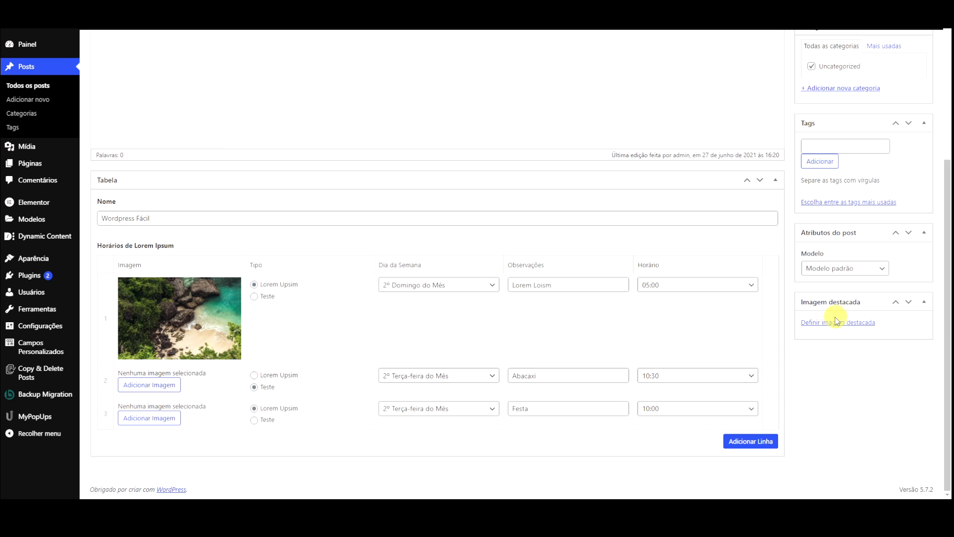
{"action": "scroll", "coordinate": [879, 307], "scroll_direction": "up", "scroll_amount": 5}
{"action": "left_click", "coordinate": [909, 193]}
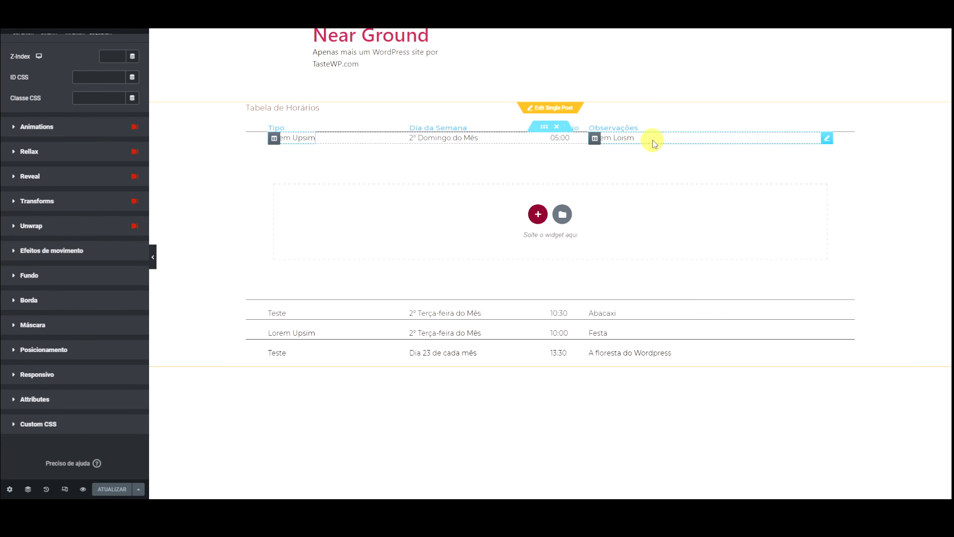
- In the Elementor row template, duplicate the Observações column and set the copy's ACF field to Horários de Lorem Ipsum > Imagem
{"action": "right_click", "coordinate": [595, 139]}
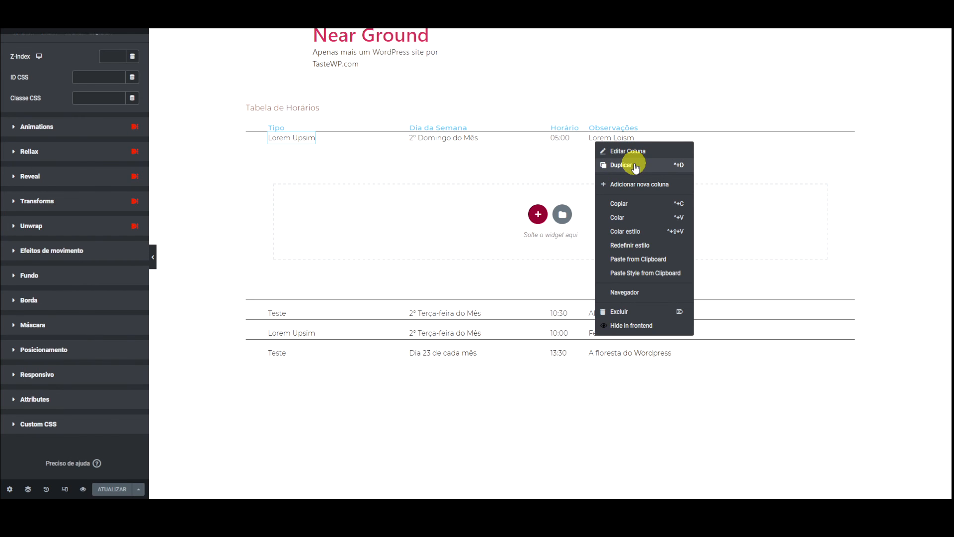
{"action": "left_click", "coordinate": [634, 163]}
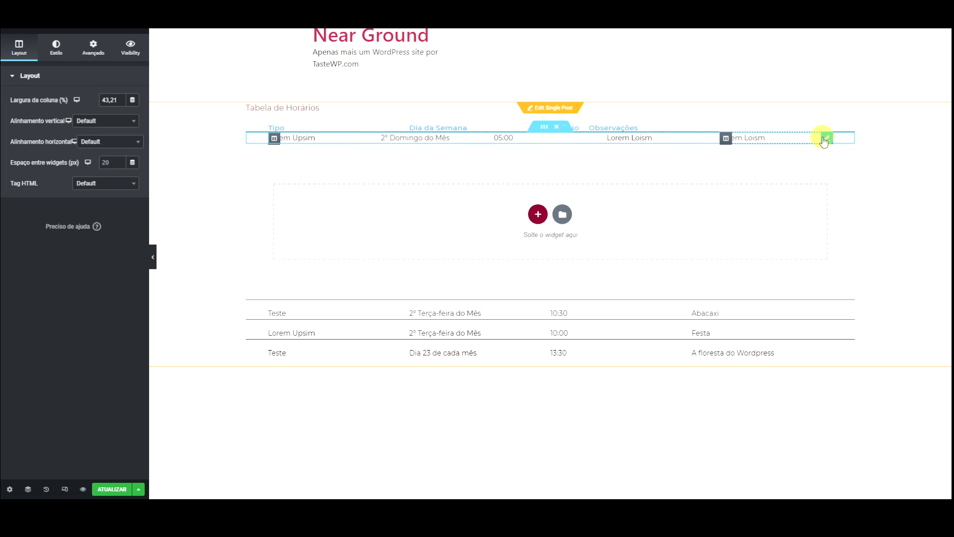
{"action": "left_click", "coordinate": [817, 139]}
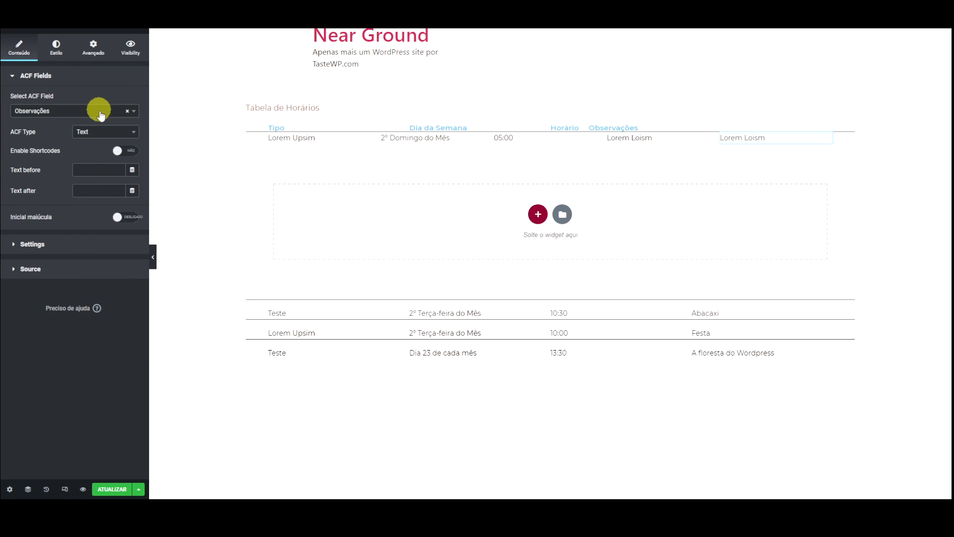
{"action": "left_click", "coordinate": [126, 112]}
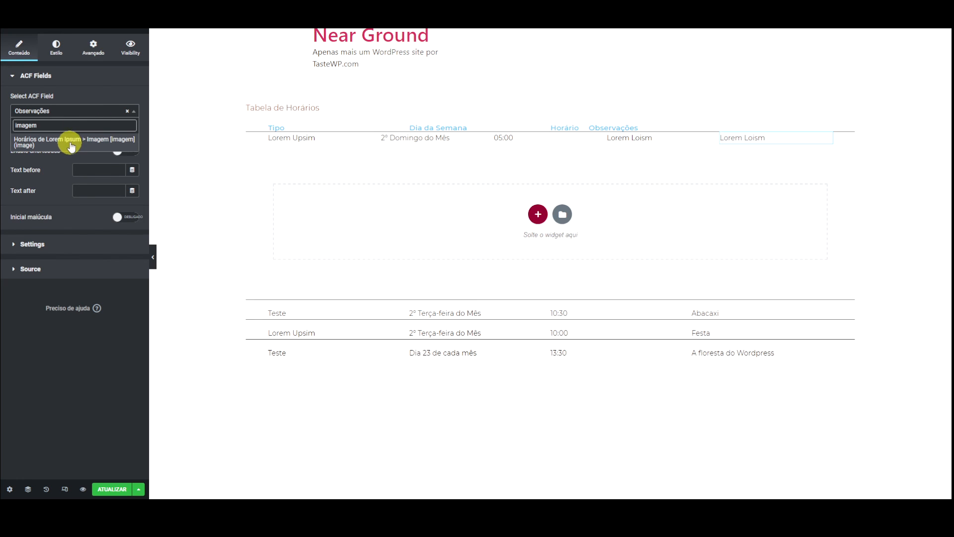
{"action": "left_click", "coordinate": [69, 138]}
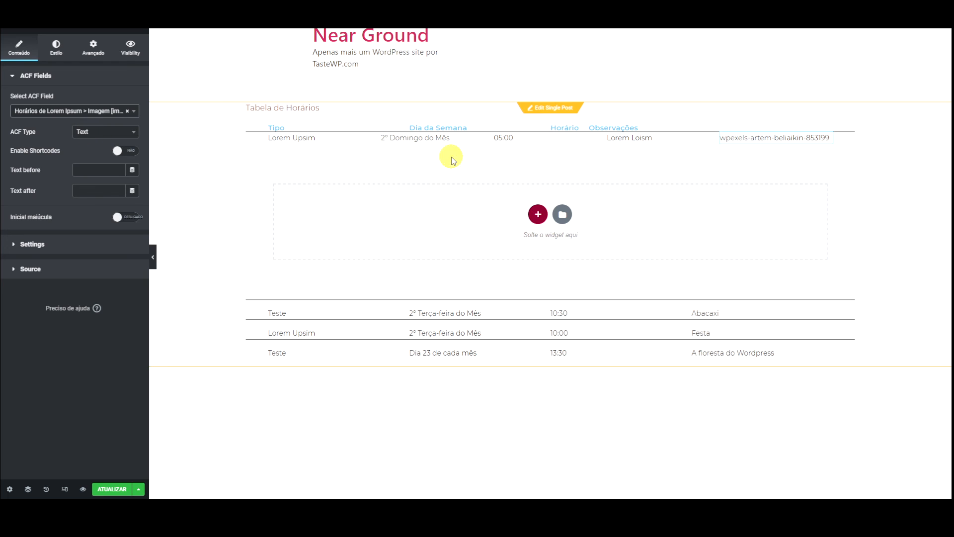
- Set the ACF type of the duplicated Imagem column to Image
{"action": "left_click", "coordinate": [116, 130]}
{"action": "scroll", "coordinate": [102, 193], "scroll_direction": "down", "scroll_amount": 3}
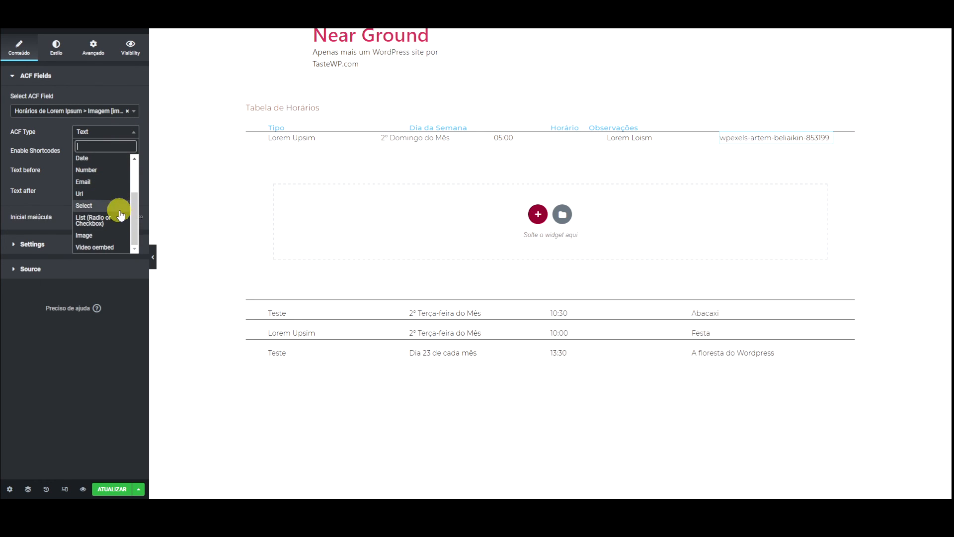
{"action": "left_click", "coordinate": [92, 238]}
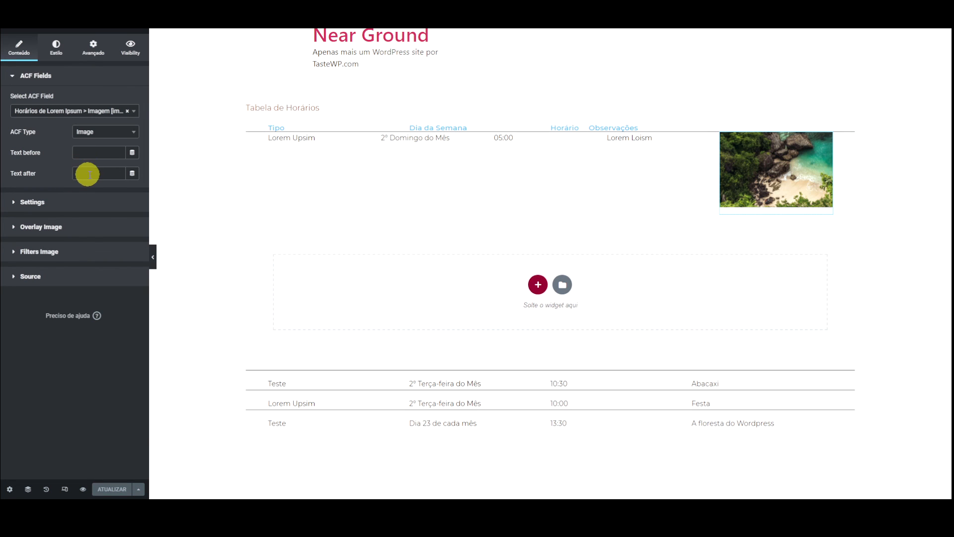
- Enter "Legenda" as the text after the image, and choose Post Title as its dynamic source
{"action": "type", "text": "Legenda"}
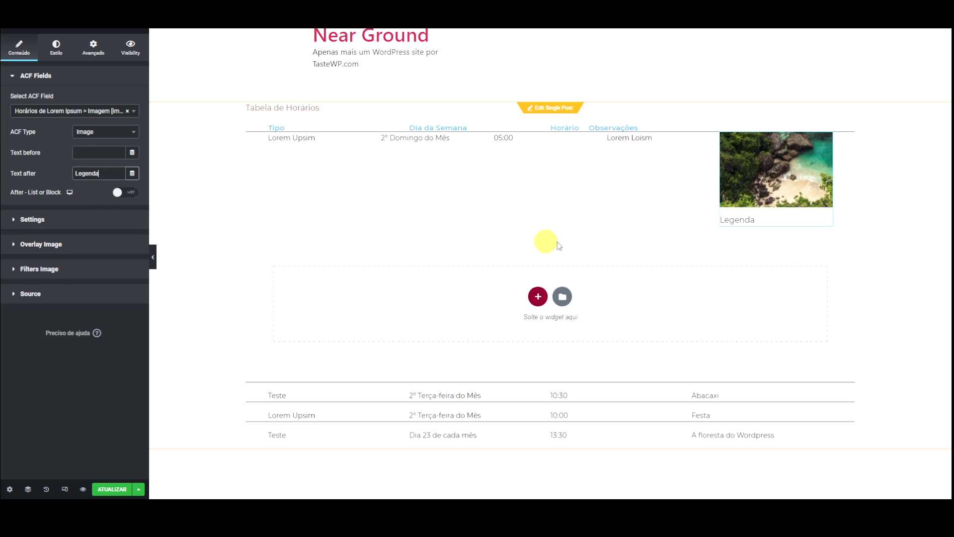
{"action": "left_click", "coordinate": [131, 173]}
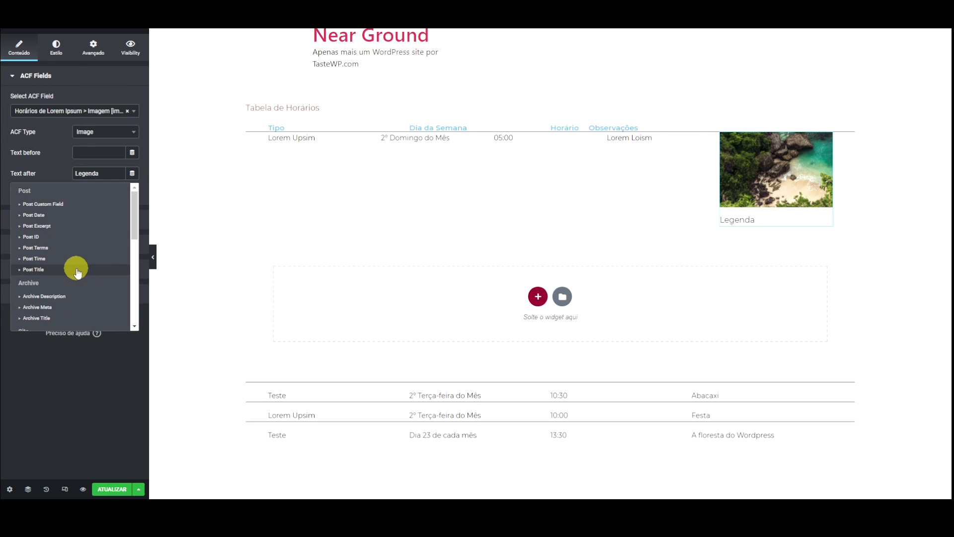
{"action": "left_click", "coordinate": [34, 270]}
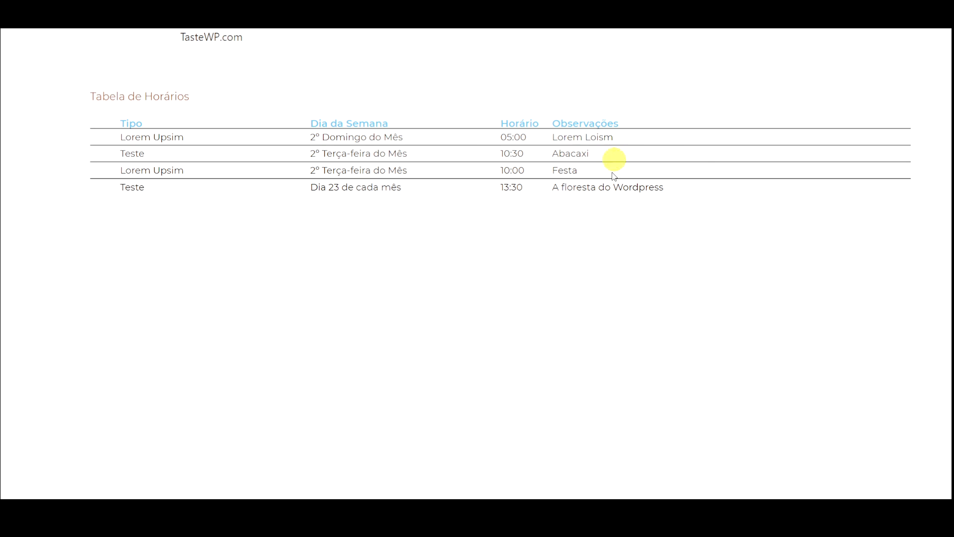
- Reload the published schedule table page, and update the Elementor template
{"action": "right_click", "coordinate": [625, 87]}
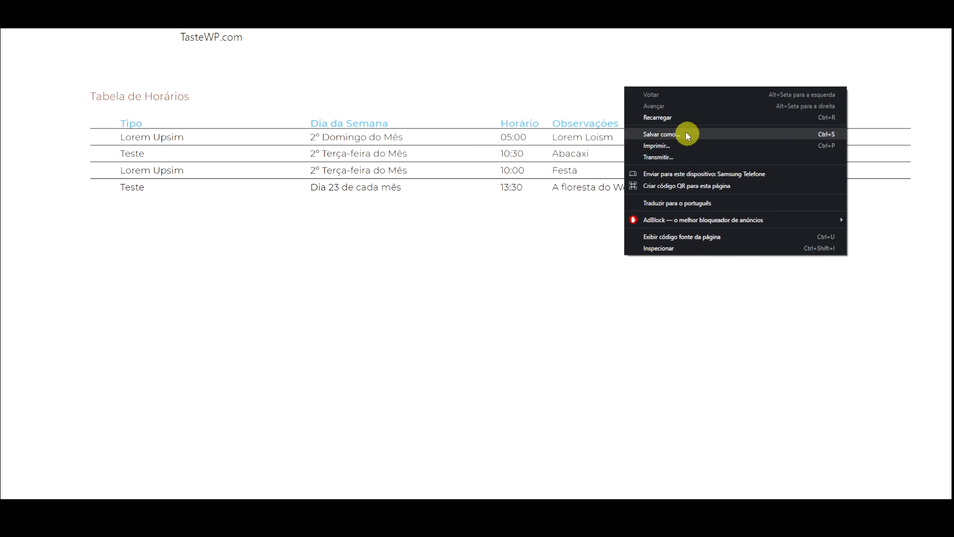
{"action": "left_click", "coordinate": [673, 120]}
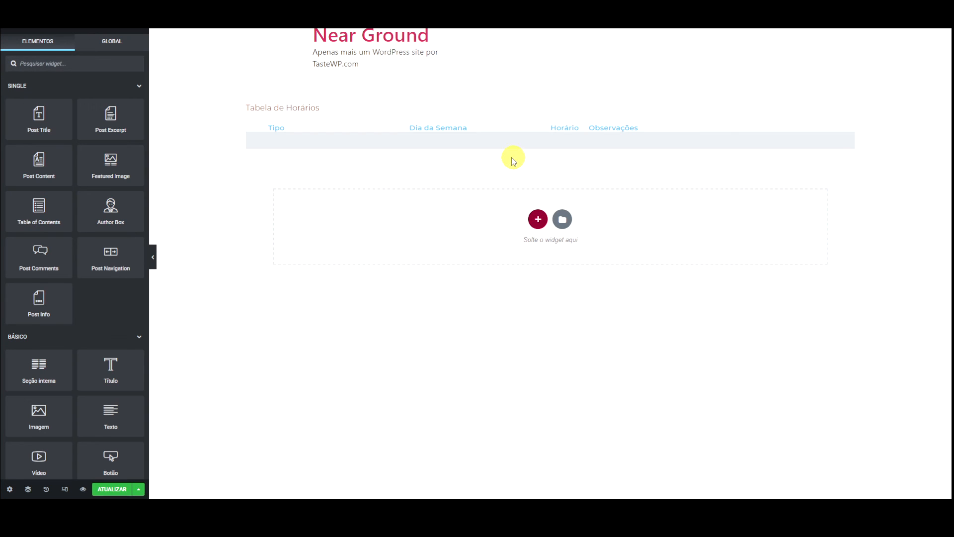
{"action": "left_click", "coordinate": [119, 490]}
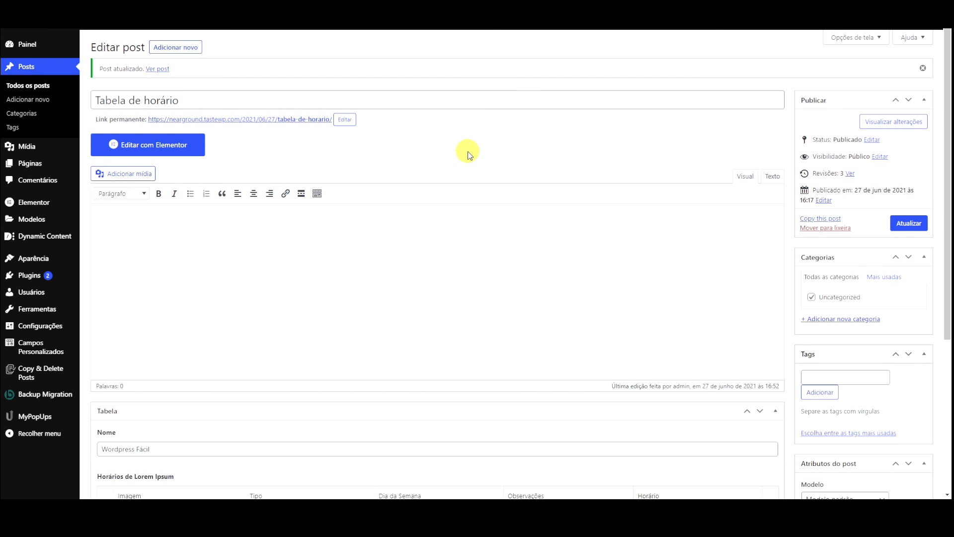
- Upload IMG_3701.JPG as the second repeater row's image in the post editor, and update the post
{"action": "scroll", "coordinate": [467, 151], "scroll_direction": "down", "scroll_amount": 5}
{"action": "left_click", "coordinate": [151, 385]}
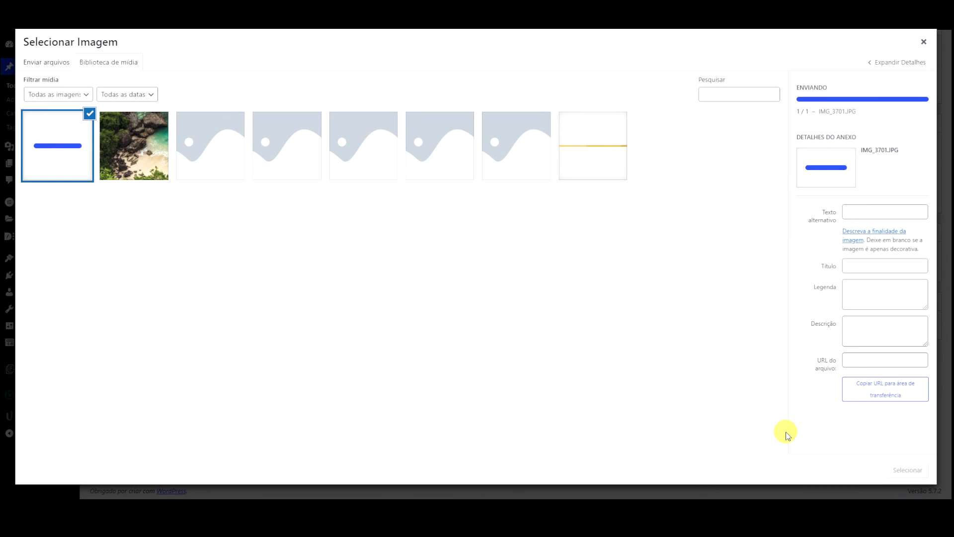
{"action": "left_click", "coordinate": [907, 470]}
{"action": "scroll", "coordinate": [858, 280], "scroll_direction": "up", "scroll_amount": 2}
{"action": "scroll", "coordinate": [858, 282], "scroll_direction": "down", "scroll_amount": 3}
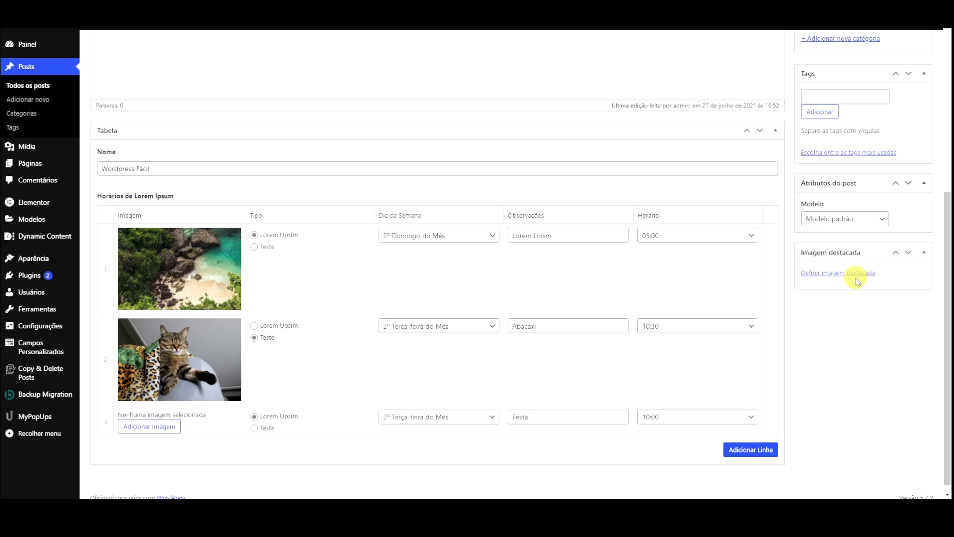
{"action": "scroll", "coordinate": [856, 278], "scroll_direction": "up", "scroll_amount": 3}
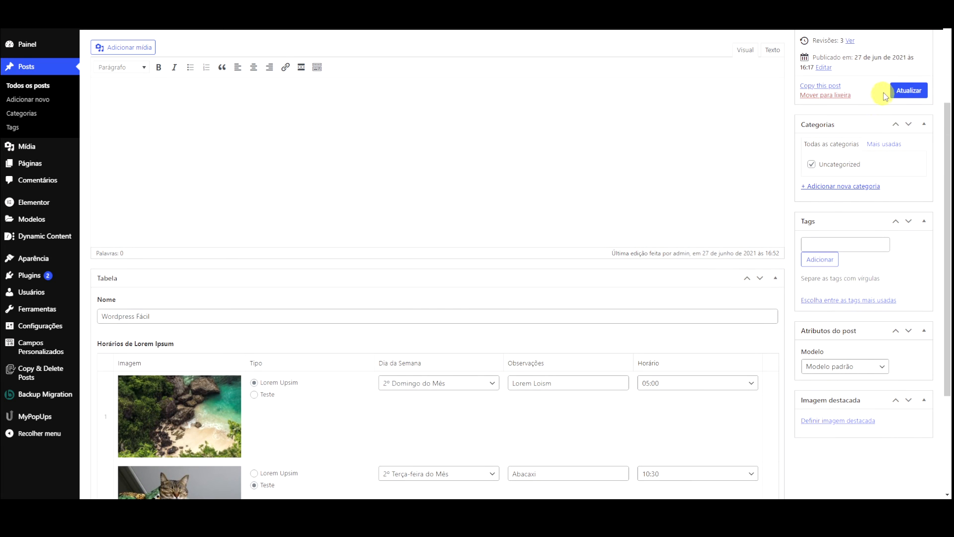
{"action": "left_click", "coordinate": [905, 91]}
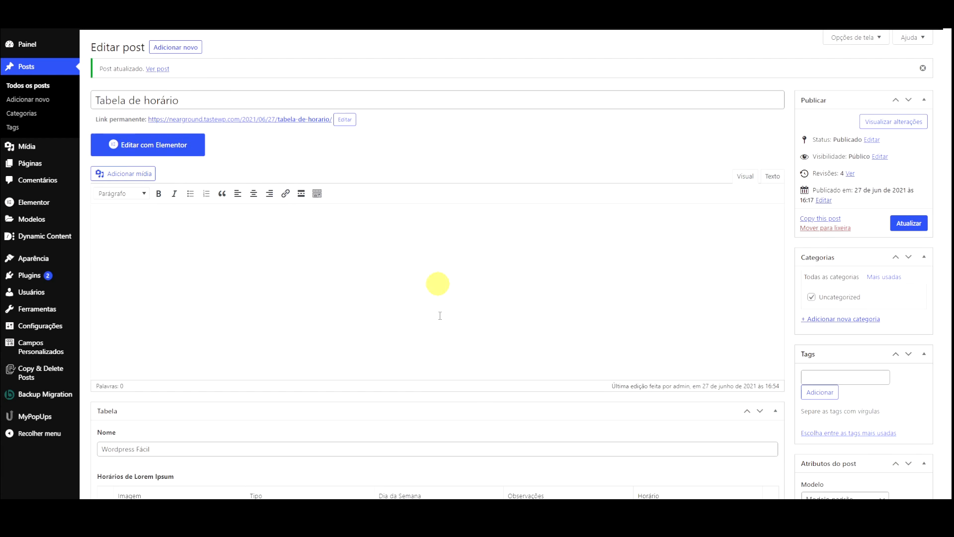
{"action": "scroll", "coordinate": [437, 283], "scroll_direction": "down", "scroll_amount": 6}
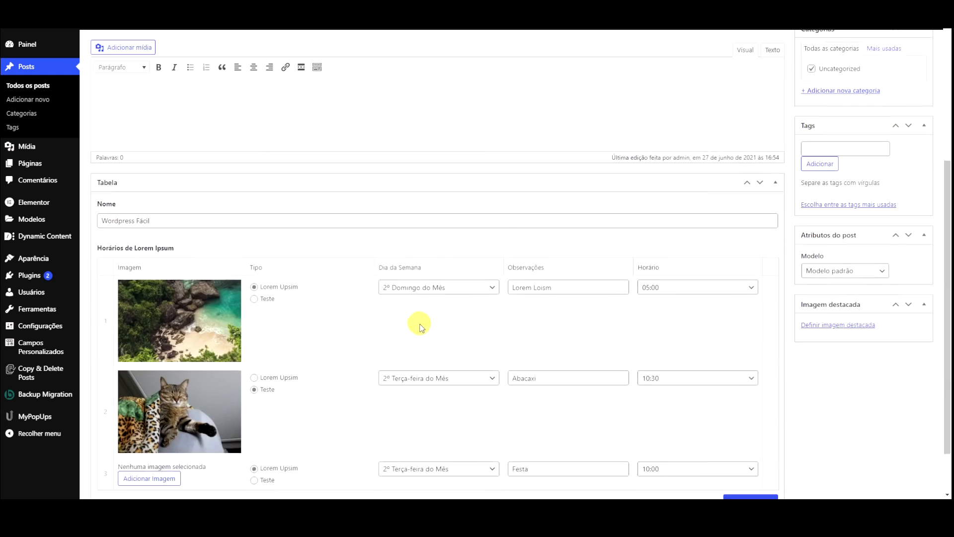